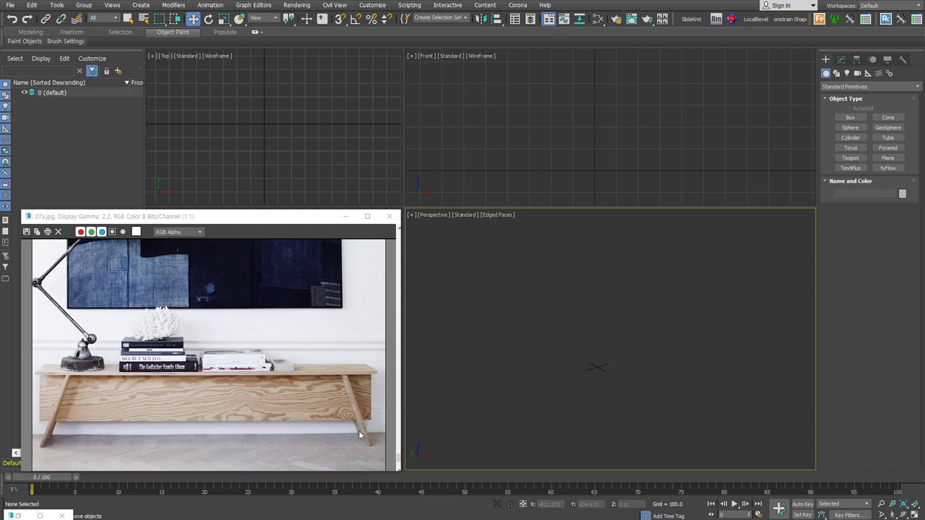
Step: Draw a box with Length 300, Width 1600, Height 380 and convert it to Editable Poly
{"action": "key", "text": "b"}
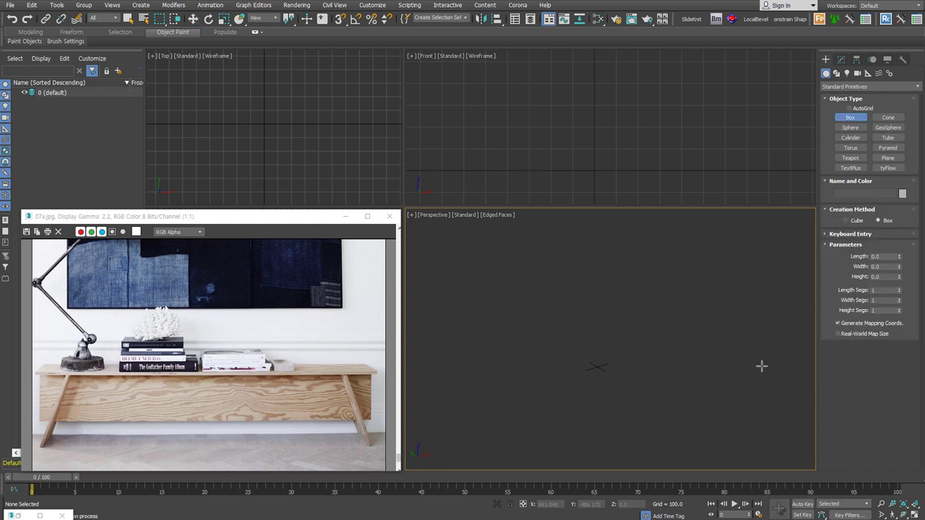
{"action": "left_click_drag", "start_coordinate": [729, 348], "coordinate": [446, 398]}
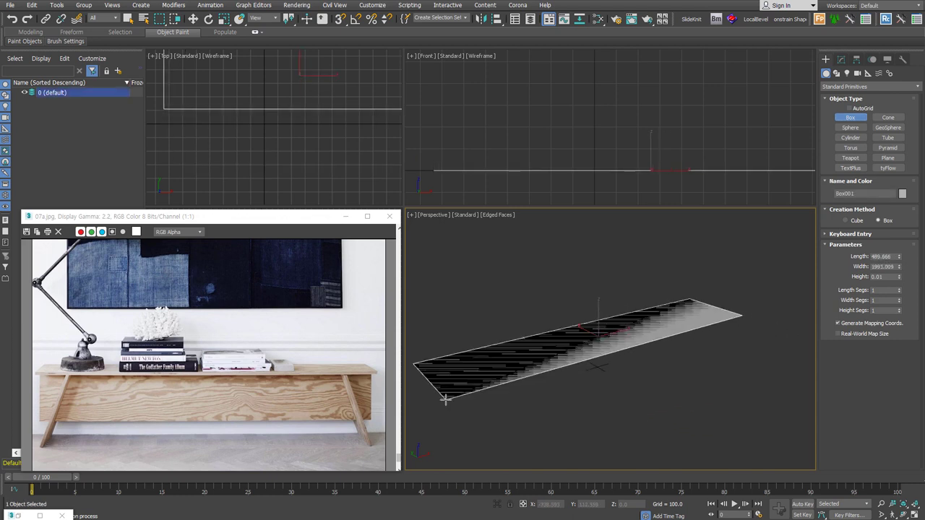
{"action": "left_click", "coordinate": [449, 274]}
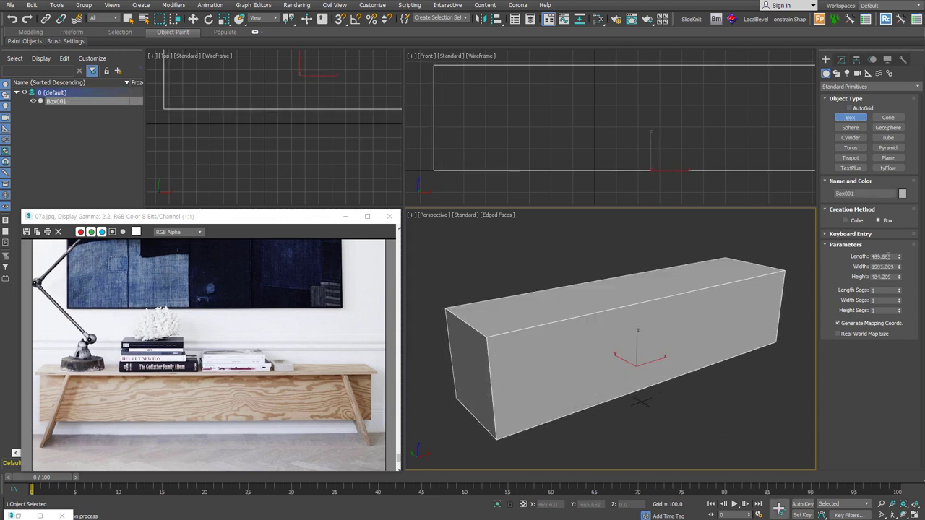
{"action": "double_click", "coordinate": [885, 257]}
{"action": "type", "text": "300"}
{"action": "key", "text": "Tab"}
{"action": "type", "text": "1600"}
{"action": "key", "text": "Tab"}
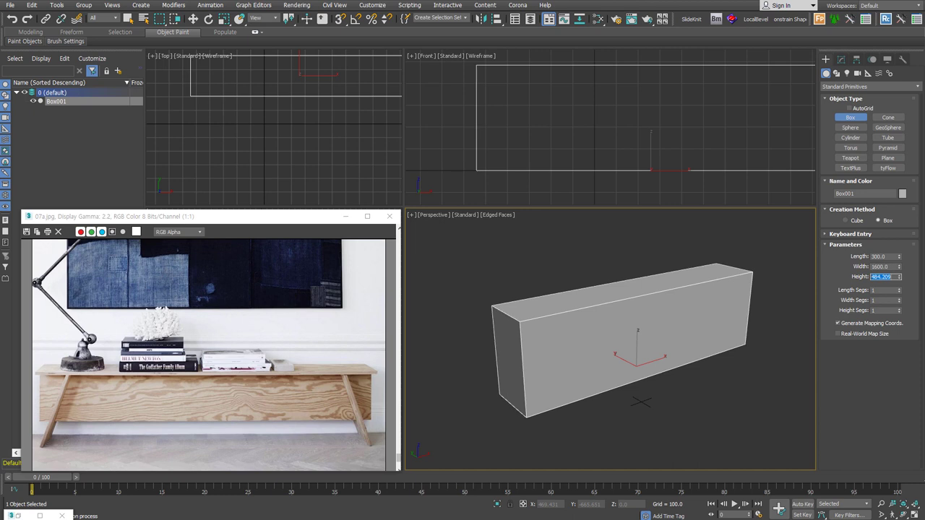
{"action": "type", "text": "380"}
{"action": "key", "text": "Return"}
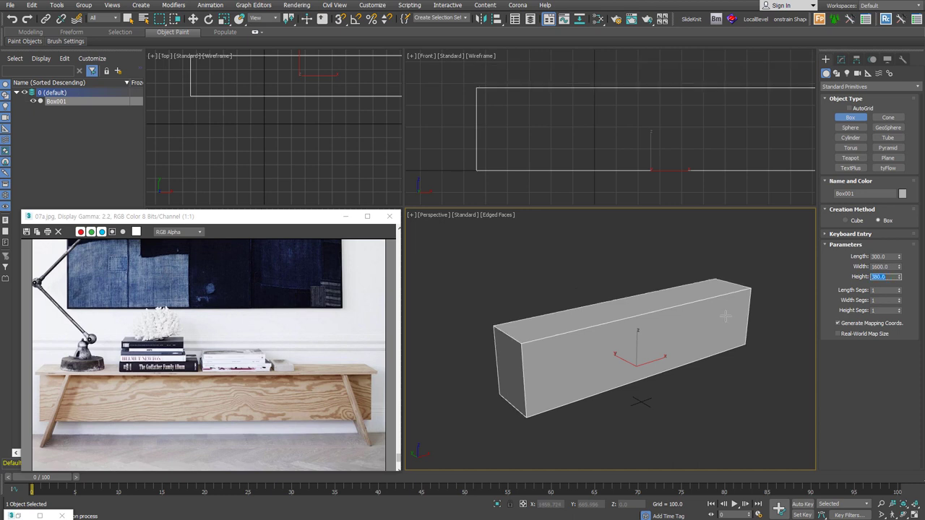
{"action": "middle_click_drag", "start_coordinate": [650, 361], "coordinate": [678, 365], "text": "alt"}
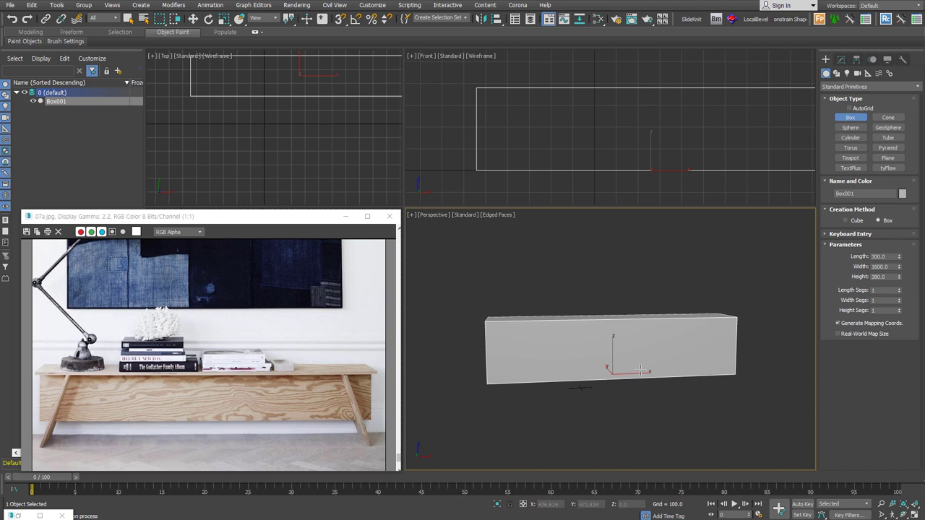
{"action": "key", "text": "alt+c"}
Step: Switch to an orthographic, grid-free, see-through view and enter Polygon mode
{"action": "key", "text": "w"}
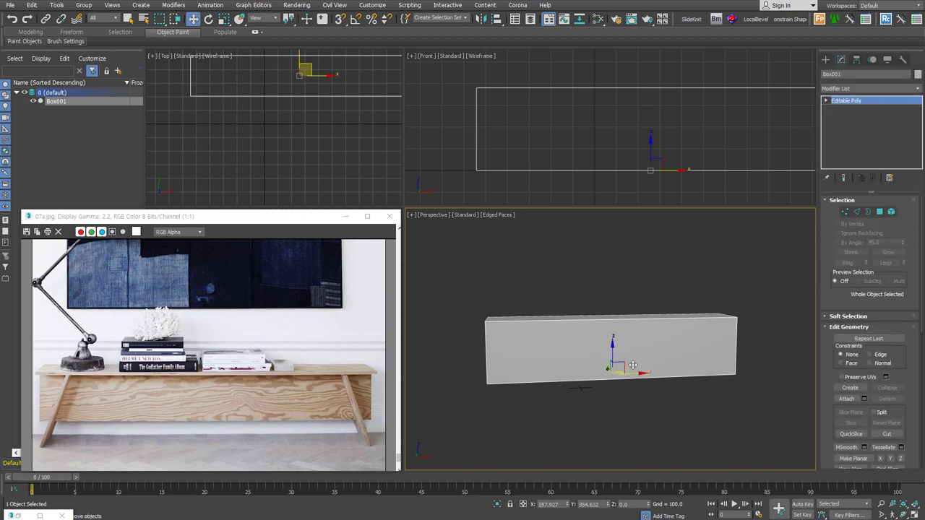
{"action": "key", "text": "u"}
{"action": "middle_click_drag", "start_coordinate": [550, 303], "coordinate": [658, 377], "text": "alt"}
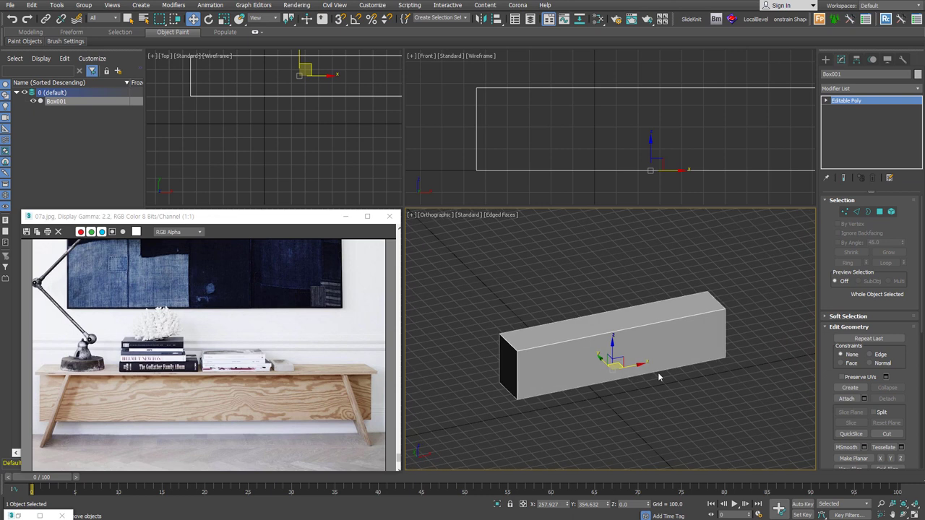
{"action": "key", "text": "g"}
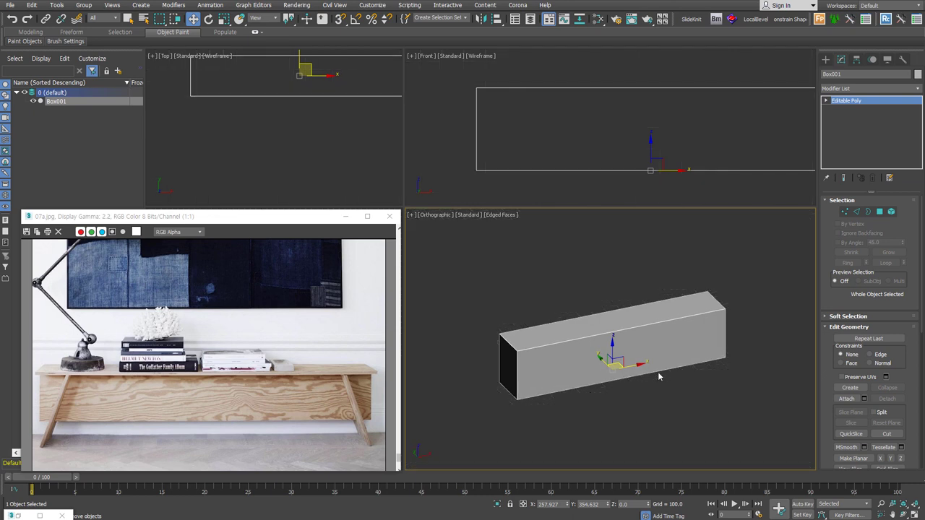
{"action": "scroll", "coordinate": [655, 371], "scroll_direction": "up", "scroll_amount": 2}
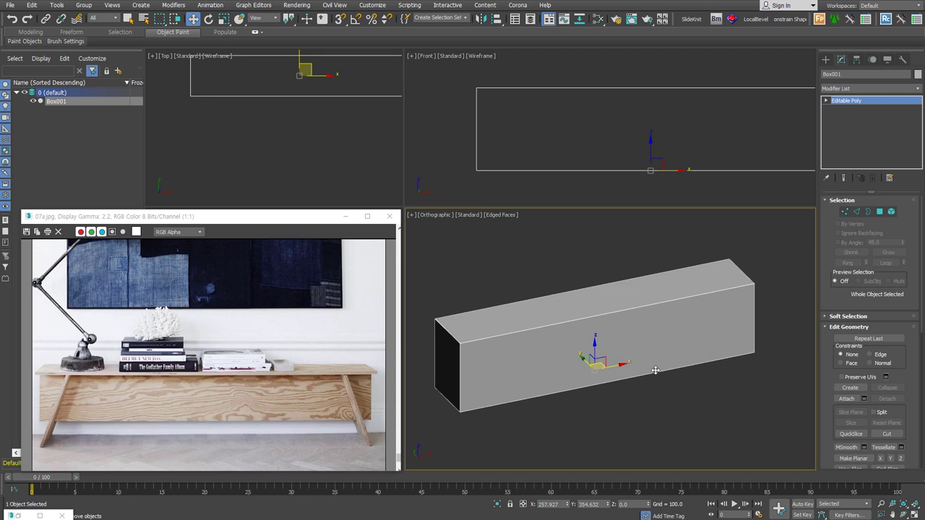
{"action": "key", "text": "alt+x"}
{"action": "key", "text": "4"}
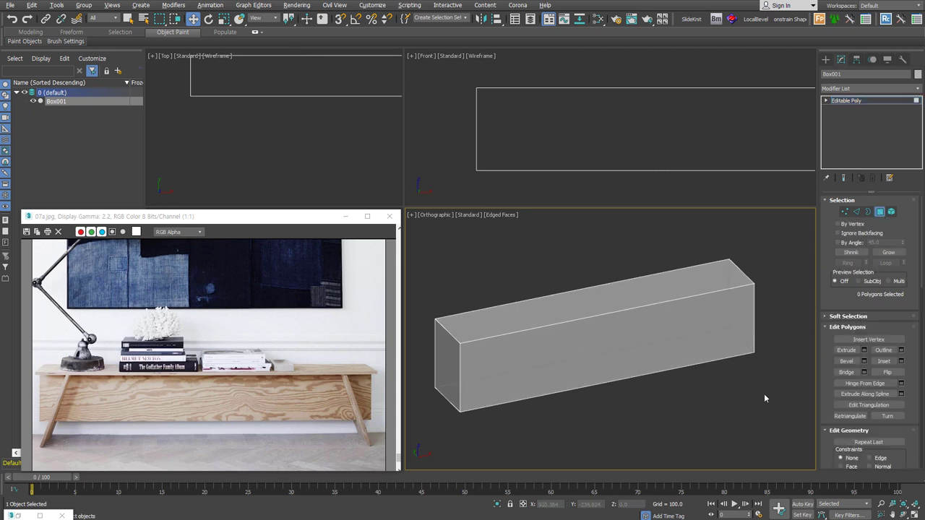
{"action": "middle_click_drag", "start_coordinate": [764, 393], "coordinate": [712, 398], "text": "alt"}
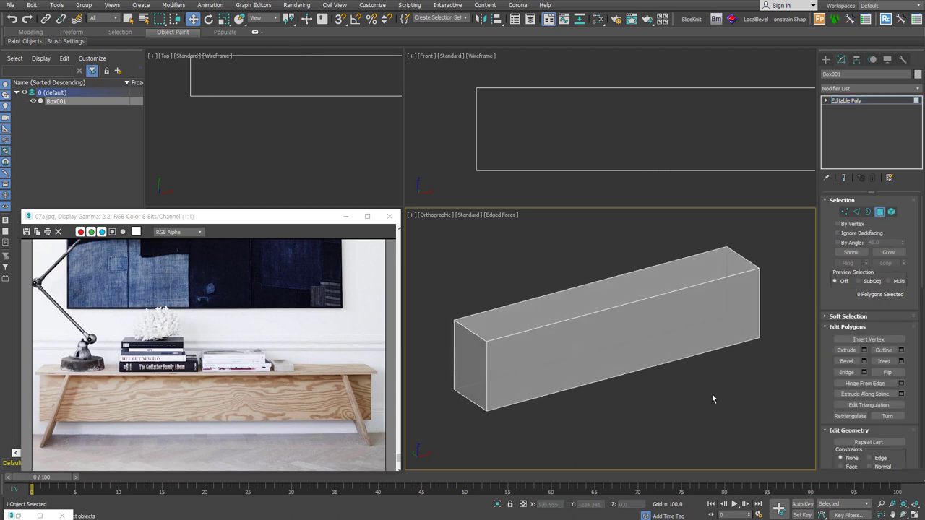
Step: Detach the top face as Object001 and the end face as Object002
{"action": "left_click", "coordinate": [608, 289]}
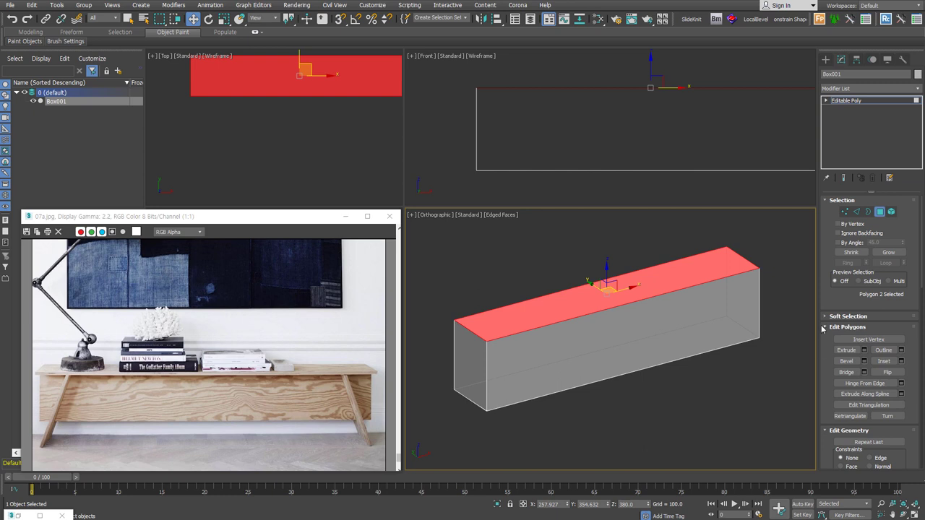
{"action": "scroll", "coordinate": [906, 383], "scroll_direction": "down", "scroll_amount": 5}
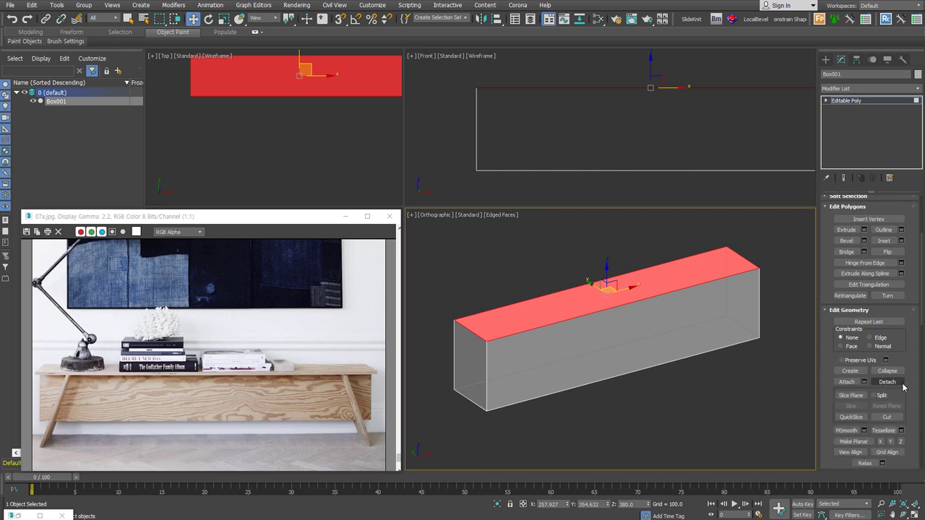
{"action": "left_click", "coordinate": [887, 382]}
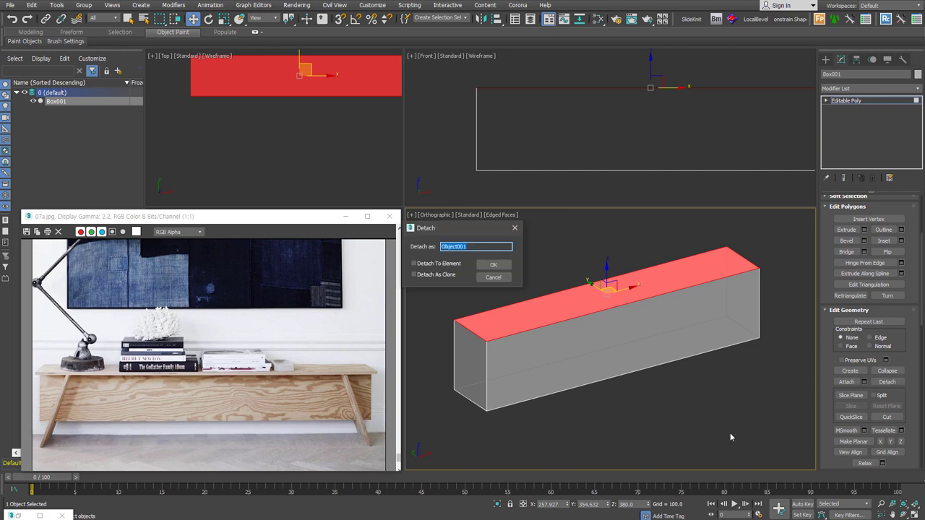
{"action": "key", "text": "Return"}
{"action": "left_click", "coordinate": [469, 369]}
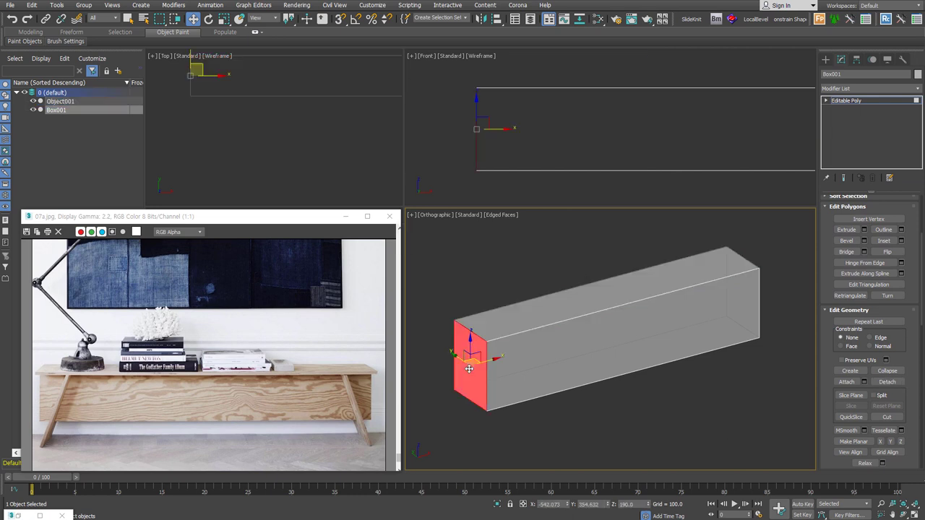
{"action": "key", "text": "semicolon"}
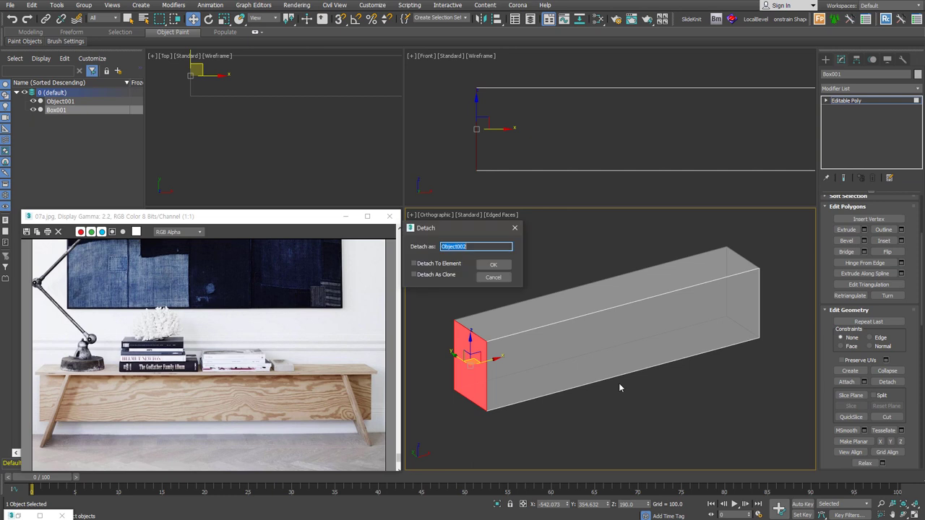
{"action": "key", "text": "Return"}
Step: Detach the long front face as Object003 and leave polygon editing
{"action": "left_click", "coordinate": [616, 344]}
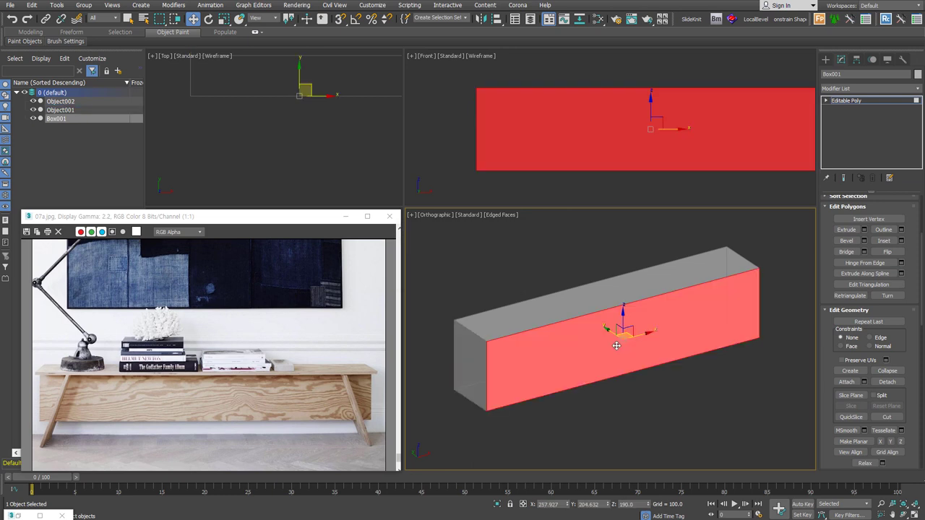
{"action": "key", "text": "semicolon"}
{"action": "key", "text": "Return"}
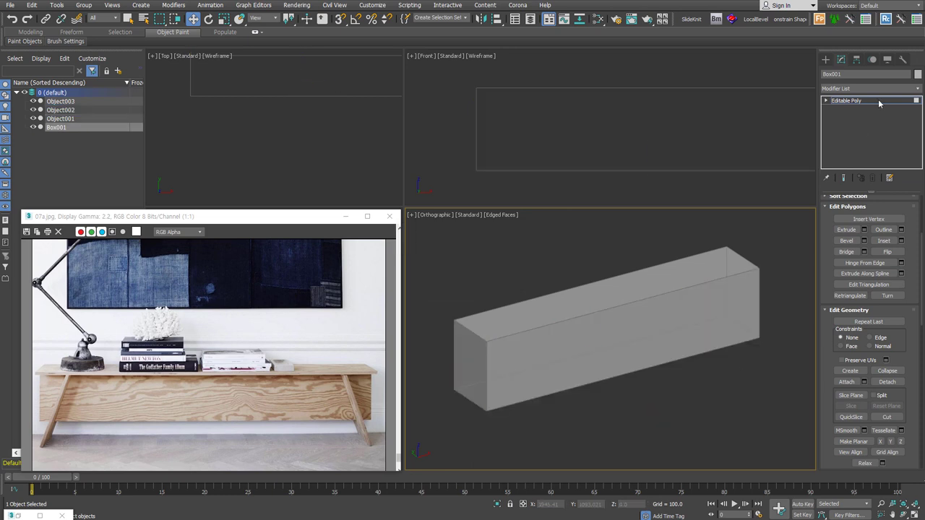
{"action": "left_click", "coordinate": [878, 101]}
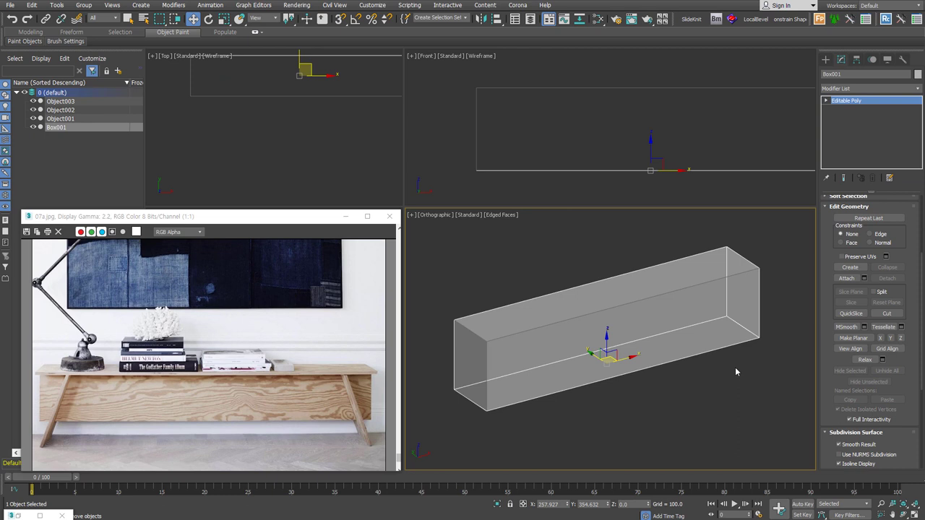
{"action": "left_click", "coordinate": [735, 369]}
Step: Move Object001's pivot to its top with Affect Pivot Only, then enable vertex snapping
{"action": "left_click_drag", "start_coordinate": [700, 414], "coordinate": [499, 323]}
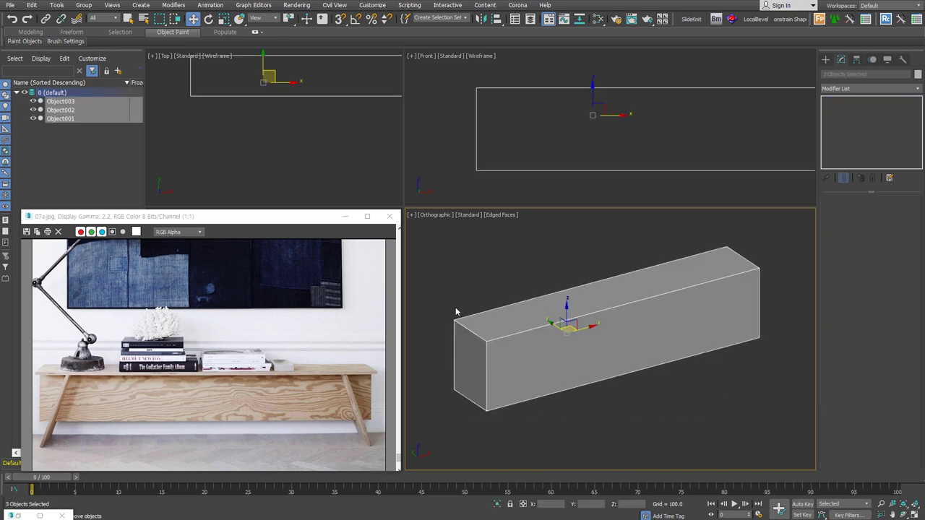
{"action": "left_click", "coordinate": [591, 432]}
{"action": "left_click", "coordinate": [620, 363]}
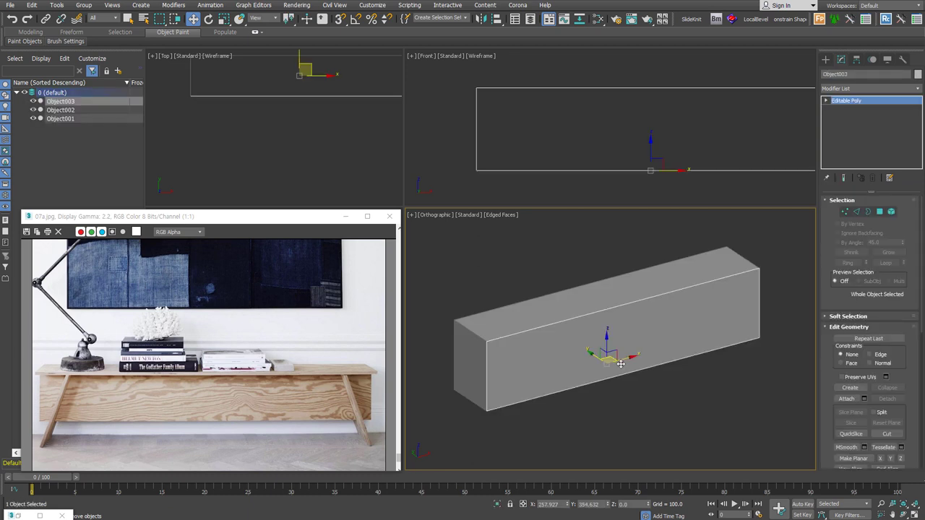
{"action": "left_click", "coordinate": [857, 60]}
{"action": "left_click", "coordinate": [629, 292]}
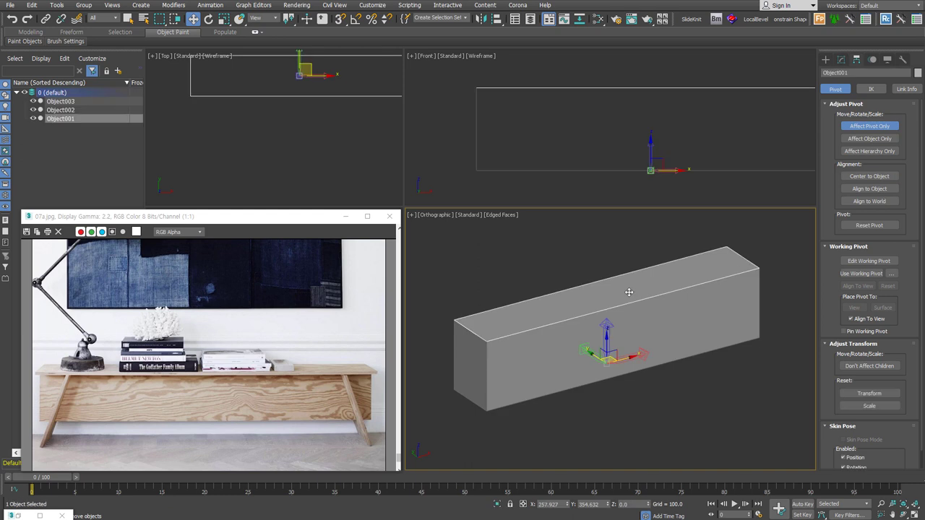
{"action": "left_click", "coordinate": [864, 178]}
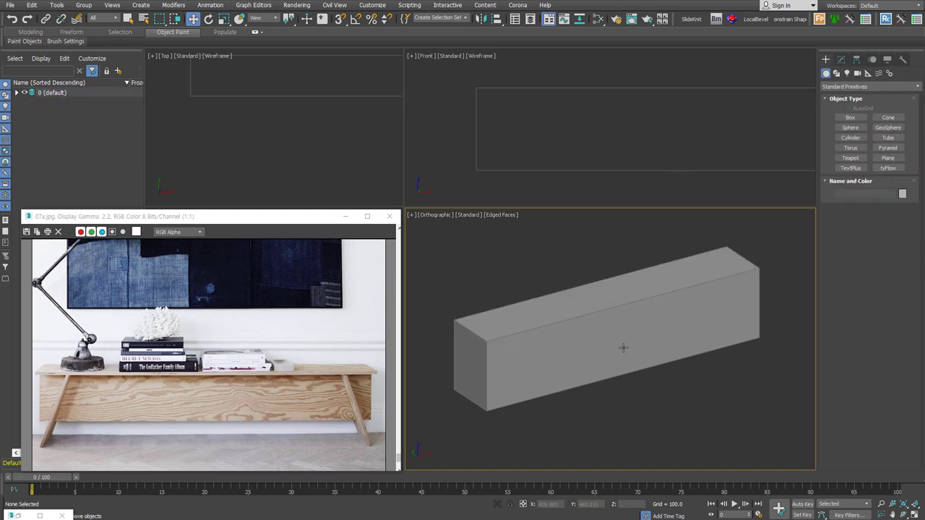
{"action": "left_click_drag", "start_coordinate": [602, 334], "coordinate": [521, 357]}
{"action": "key", "text": "s"}
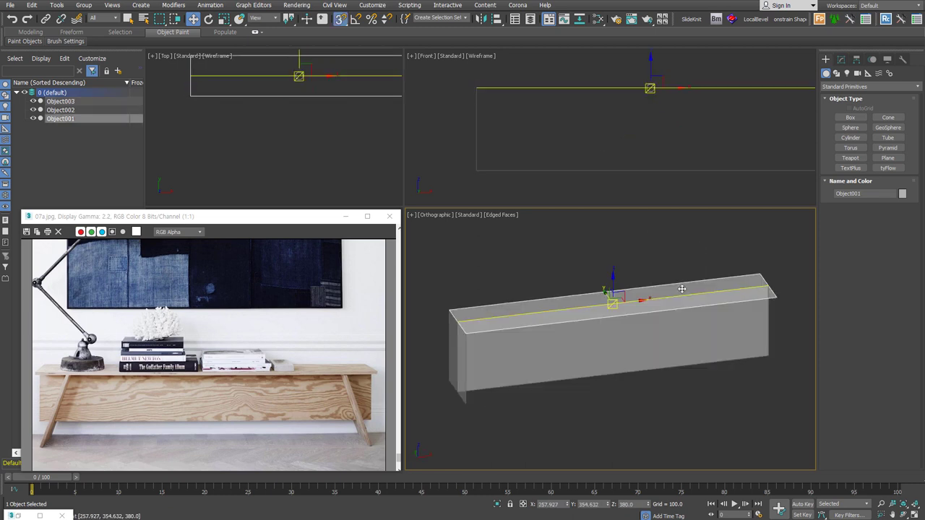
Step: Add a Shell to the top panel, then raise Object003's bottom front edge
{"action": "left_click", "coordinate": [843, 64]}
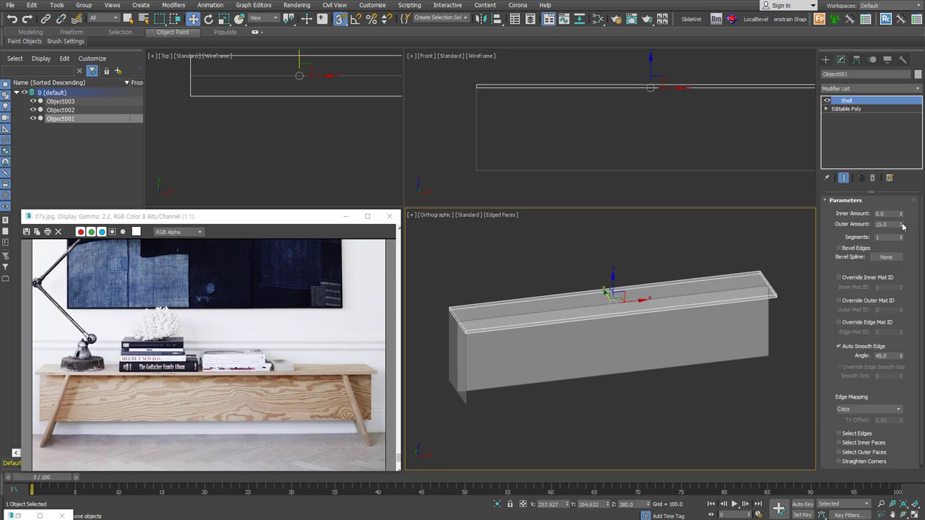
{"action": "middle_click_drag", "start_coordinate": [738, 376], "coordinate": [738, 357], "text": "alt"}
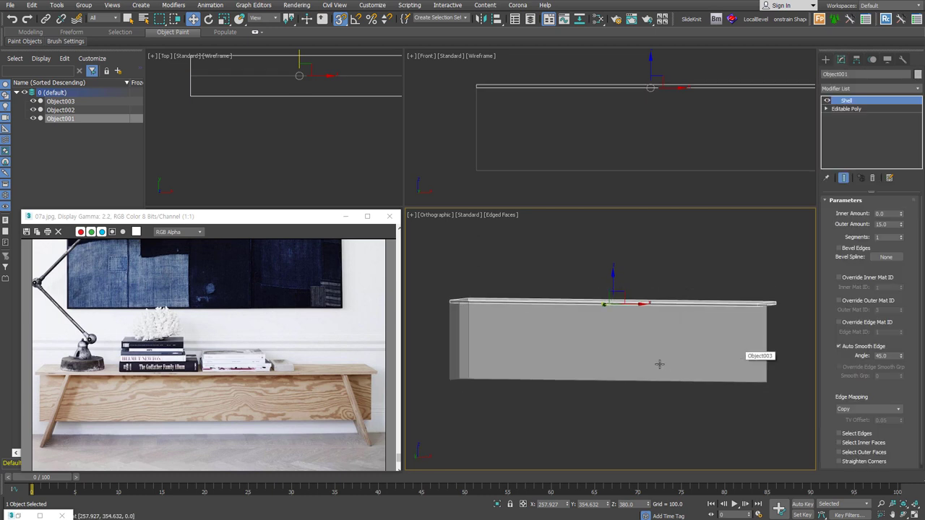
{"action": "middle_click_drag", "start_coordinate": [661, 365], "coordinate": [661, 381], "text": "alt"}
{"action": "left_click", "coordinate": [715, 352]}
{"action": "left_click", "coordinate": [856, 211]}
{"action": "left_click", "coordinate": [614, 381]}
{"action": "left_click_drag", "start_coordinate": [613, 372], "coordinate": [613, 318]}
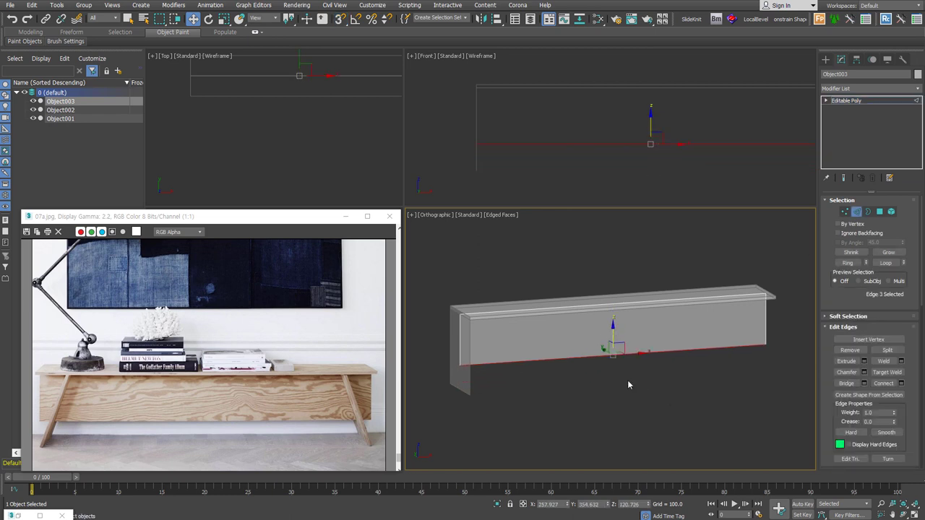
{"action": "left_click", "coordinate": [857, 212]}
Step: Shell Object003 with Inner and Outer Amount both set to 7.5
{"action": "key", "text": "ctrl+shift+s"}
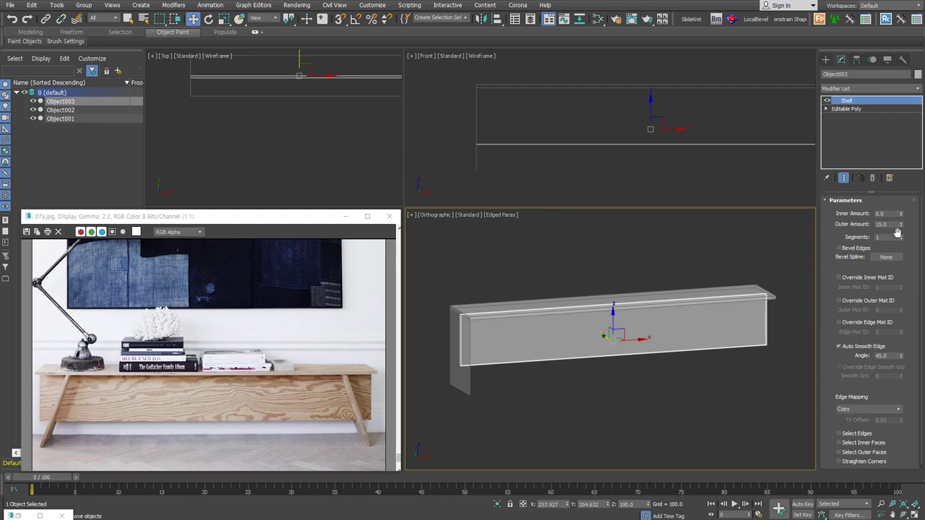
{"action": "type", "text": "7"}
{"action": "key", "text": "Tab"}
{"action": "type", "text": "7.5"}
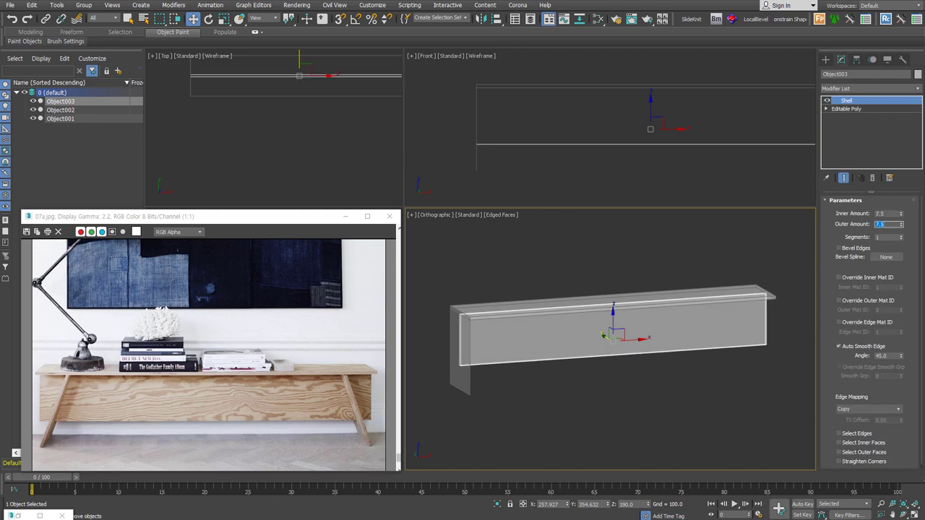
{"action": "left_click", "coordinate": [528, 390]}
{"action": "middle_click_drag", "start_coordinate": [527, 390], "coordinate": [522, 391], "text": "alt"}
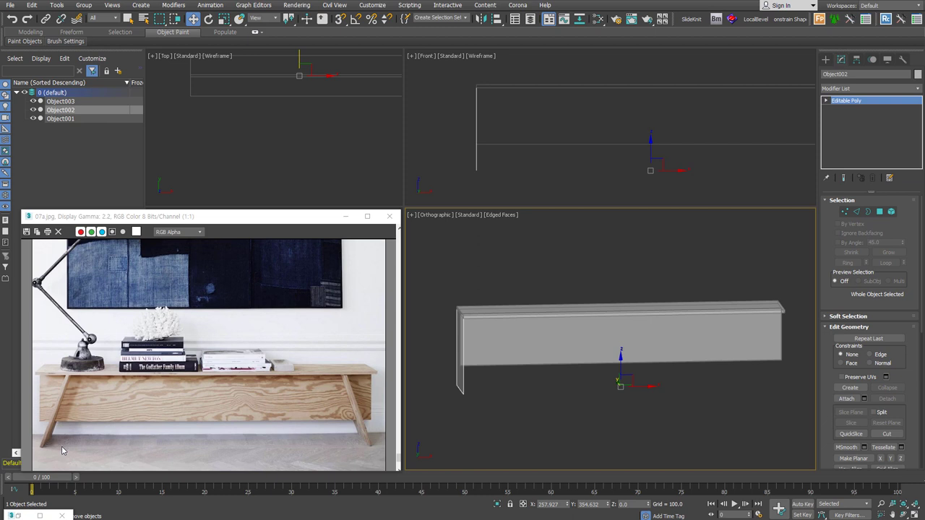
Step: Try a Shell with Inner Amount 15 on Object002, then replace it with Edit Poly
{"action": "key", "text": "s"}
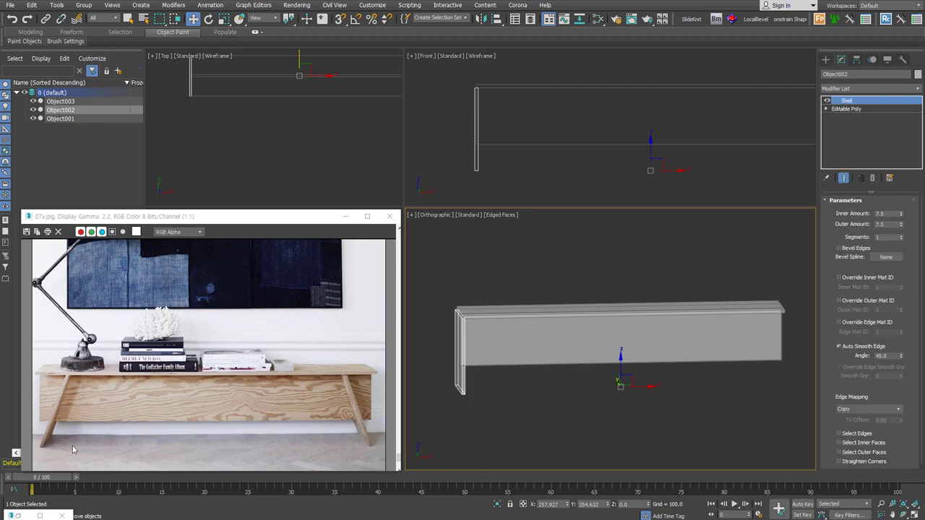
{"action": "right_click", "coordinate": [901, 214]}
{"action": "right_click", "coordinate": [901, 225]}
{"action": "double_click", "coordinate": [885, 214]}
{"action": "type", "text": "15"}
{"action": "key", "text": "Return"}
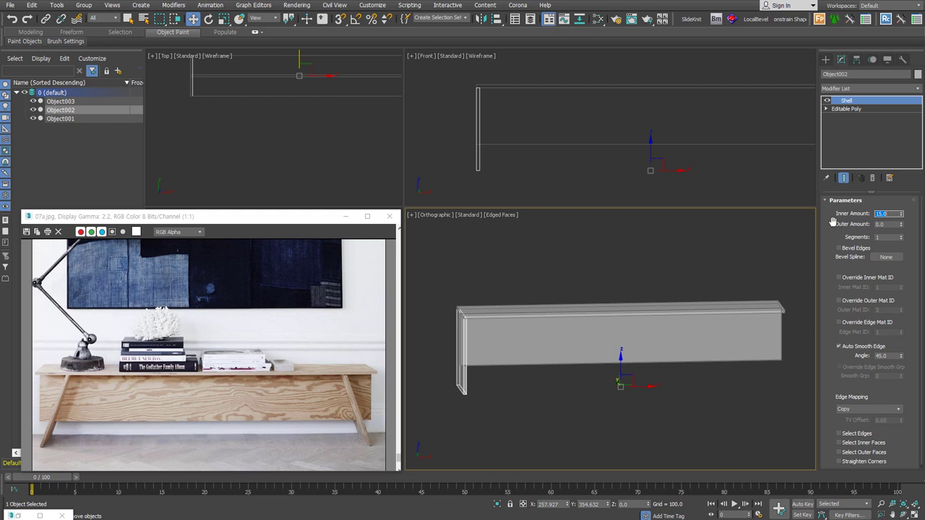
{"action": "left_click", "coordinate": [872, 177]}
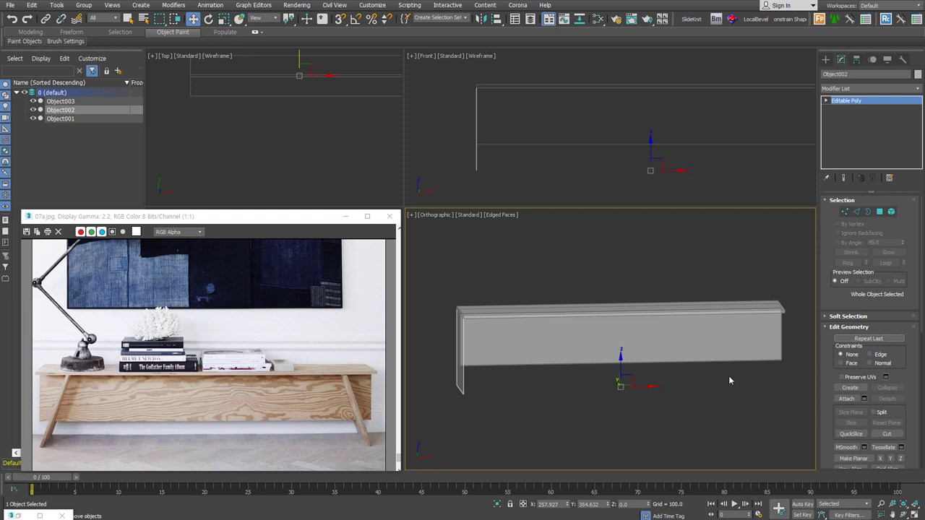
{"action": "key", "text": "ctrl+e"}
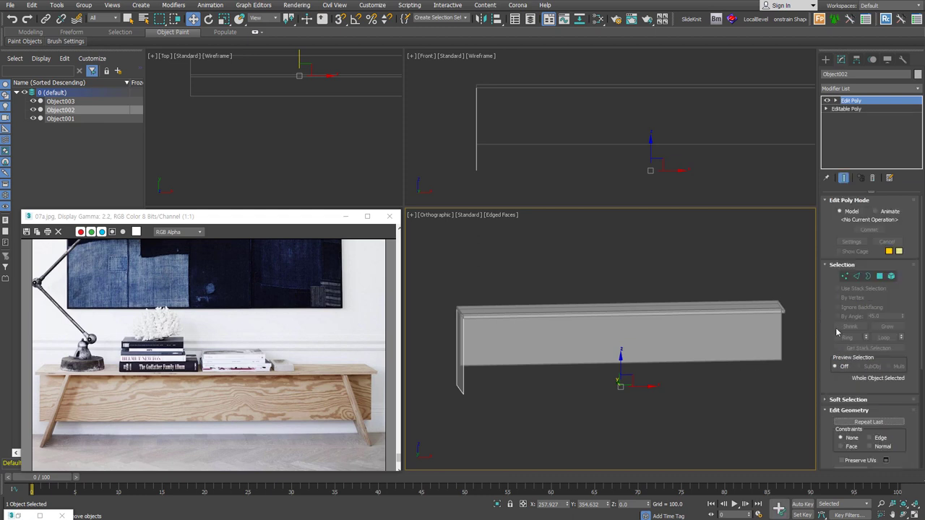
Step: Try slanting the leg by sliding its top edge, then delete the Shell and Edit Poly layers
{"action": "left_click", "coordinate": [857, 277]}
{"action": "left_click", "coordinate": [477, 88]}
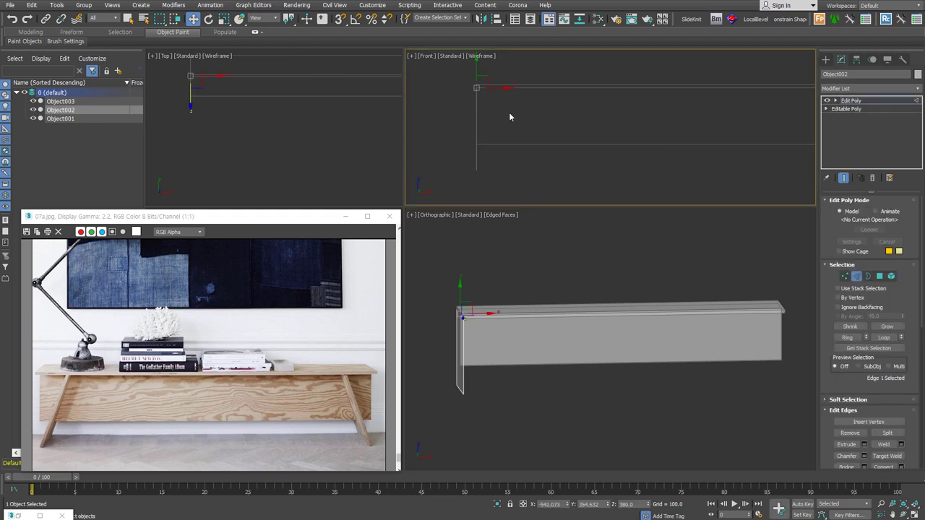
{"action": "left_click_drag", "start_coordinate": [501, 87], "coordinate": [526, 86]}
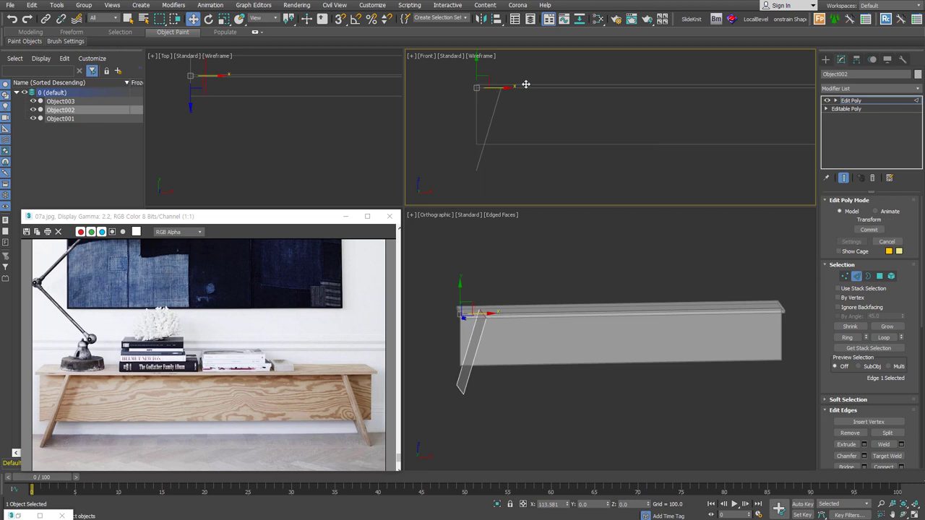
{"action": "left_click", "coordinate": [828, 100]}
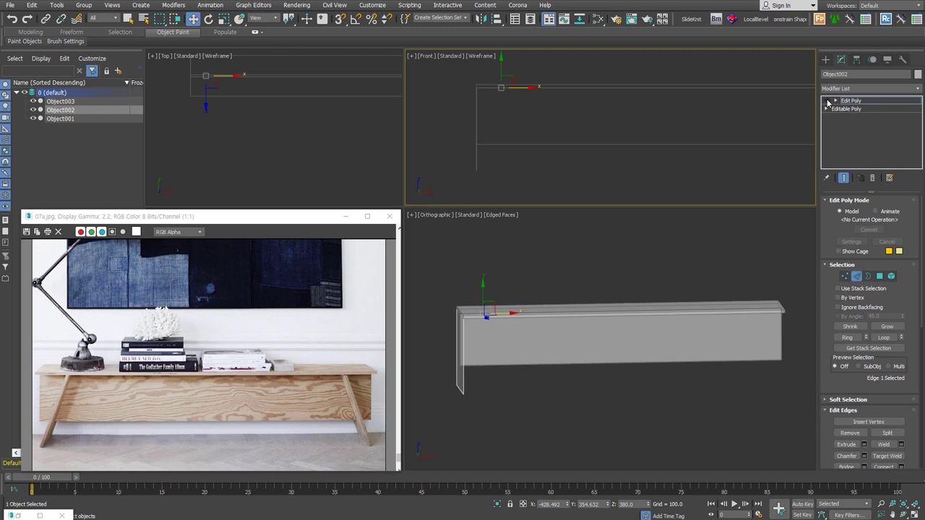
{"action": "left_click", "coordinate": [827, 101]}
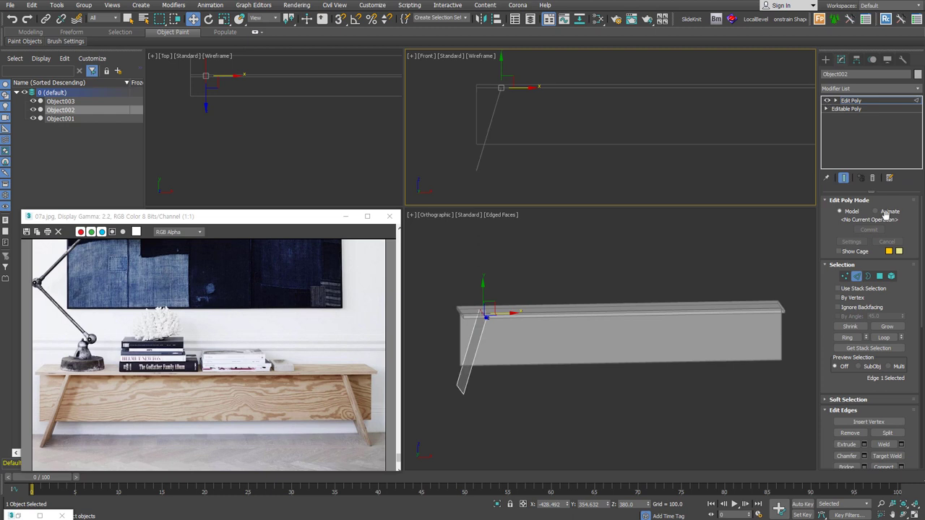
{"action": "left_click", "coordinate": [856, 276]}
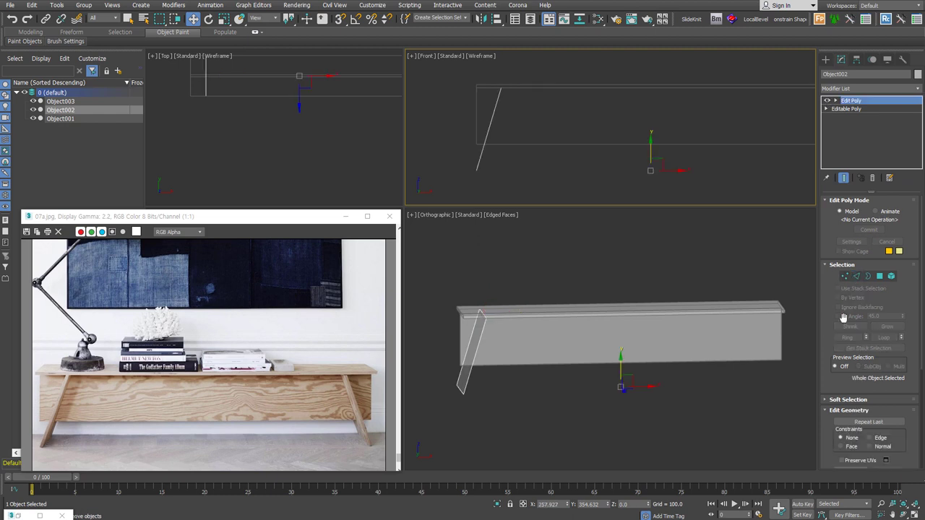
{"action": "middle_click_drag", "start_coordinate": [483, 58], "coordinate": [504, 97]}
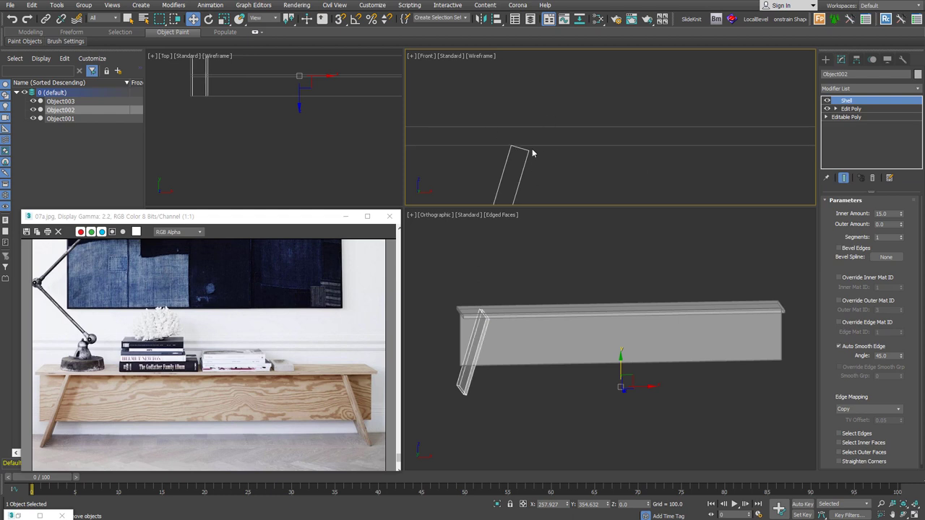
{"action": "left_click", "coordinate": [879, 109], "text": "ctrl"}
{"action": "left_click", "coordinate": [873, 178]}
{"action": "middle_click_drag", "start_coordinate": [678, 178], "coordinate": [603, 95]}
Step: Add a Shell, collapse it, and shift the leg's top vertices right to slant it
{"action": "key", "text": "alt+s"}
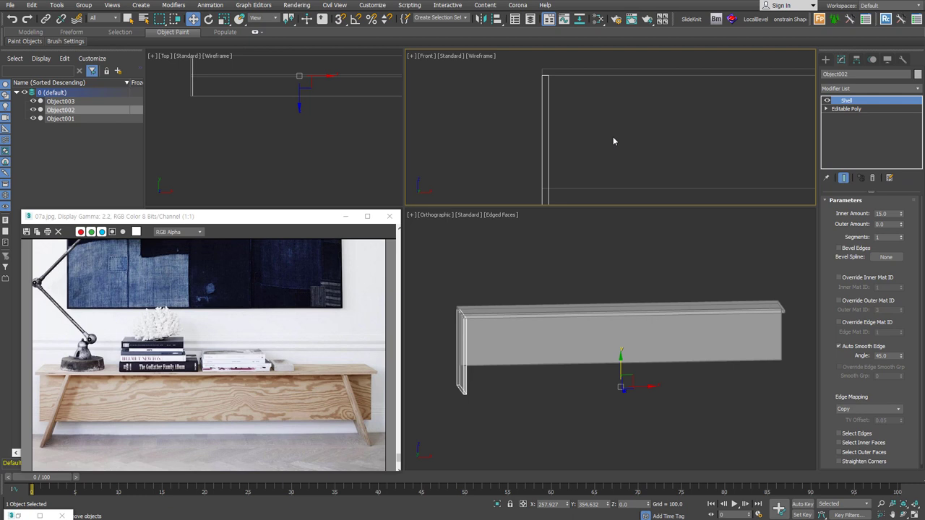
{"action": "key", "text": "alt+c"}
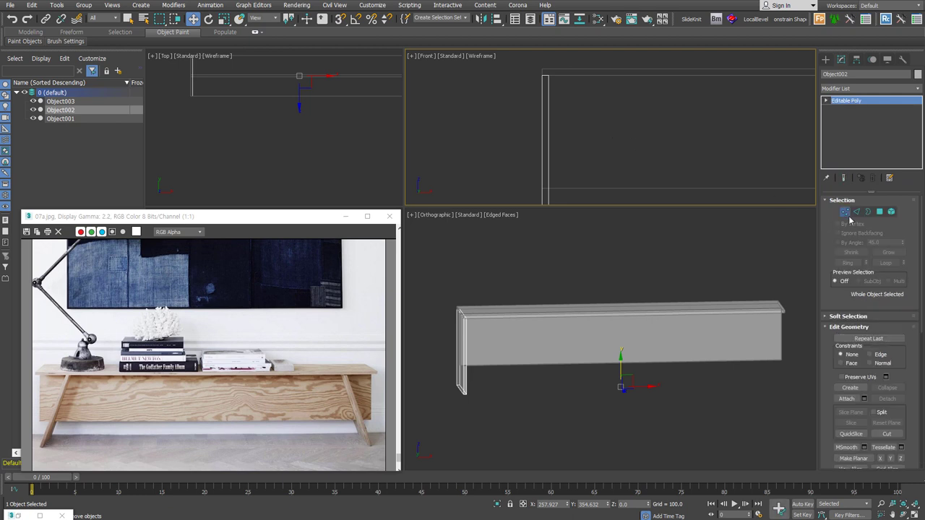
{"action": "left_click", "coordinate": [845, 212]}
{"action": "mouse_move", "coordinate": [535, 64]}
{"action": "left_mouse_down"}
{"action": "mouse_move", "coordinate": [575, 102]}
{"action": "mouse_move", "coordinate": [623, 92]}
{"action": "mouse_move", "coordinate": [601, 94]}
{"action": "left_mouse_up"}
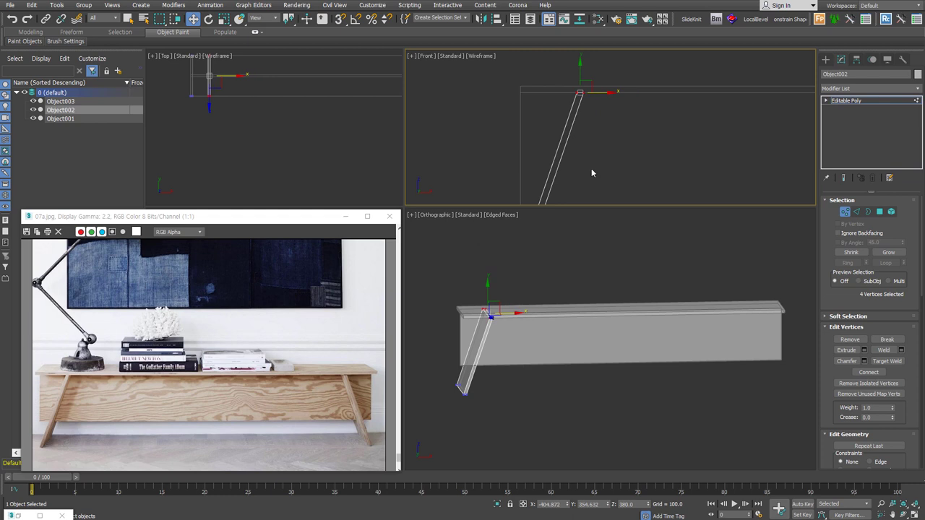
{"action": "middle_click_drag", "start_coordinate": [499, 217], "coordinate": [434, 250], "text": "alt"}
{"action": "left_click", "coordinate": [845, 211]}
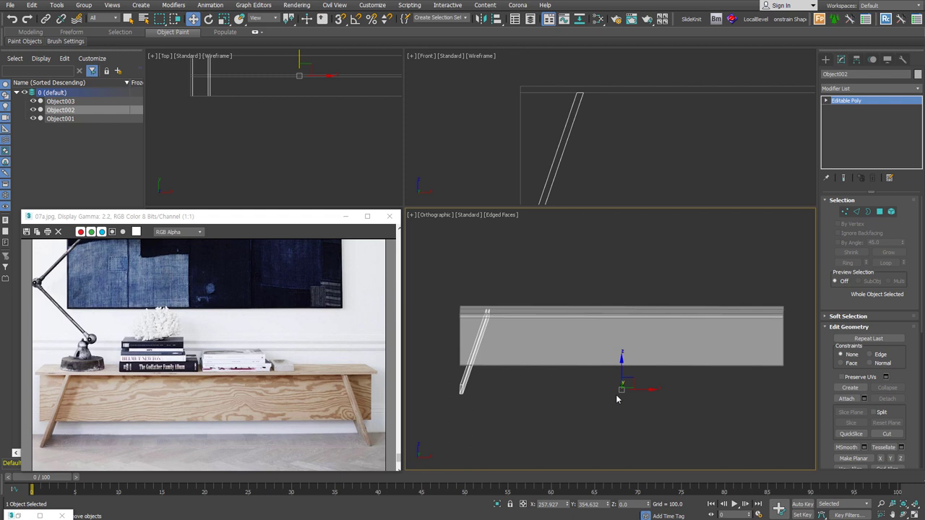
{"action": "left_click", "coordinate": [871, 88]}
Step: Mirror the slanted leg with a Symmetry modifier on X with Flip enabled
{"action": "left_click", "coordinate": [873, 173]}
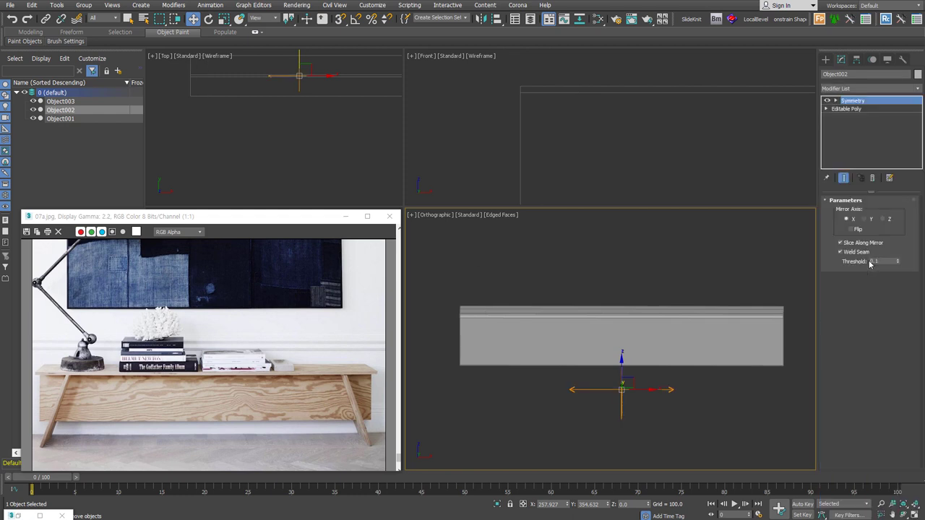
{"action": "left_click", "coordinate": [851, 229]}
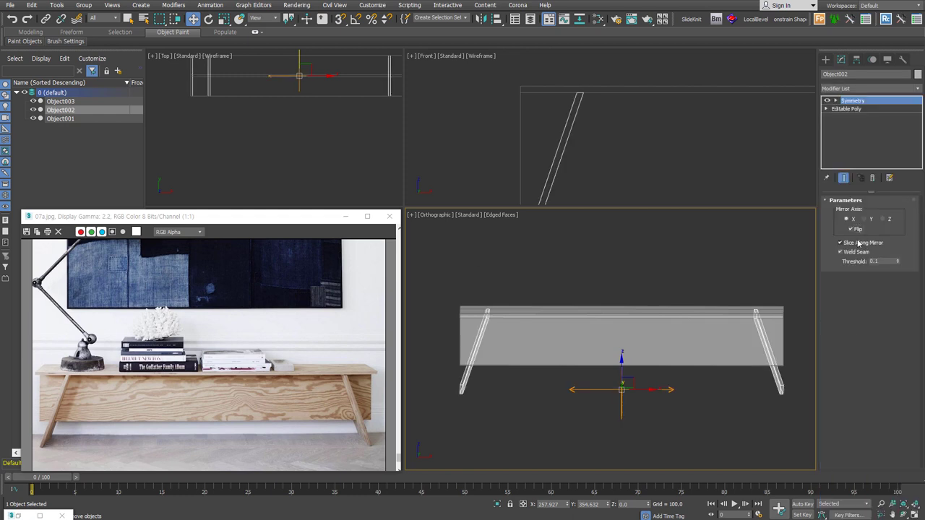
{"action": "left_click", "coordinate": [859, 231]}
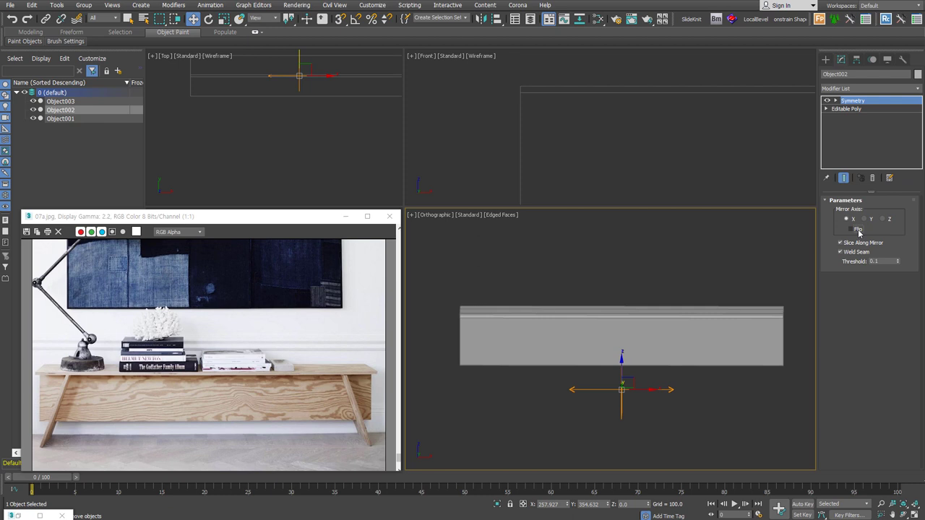
{"action": "left_click", "coordinate": [859, 230]}
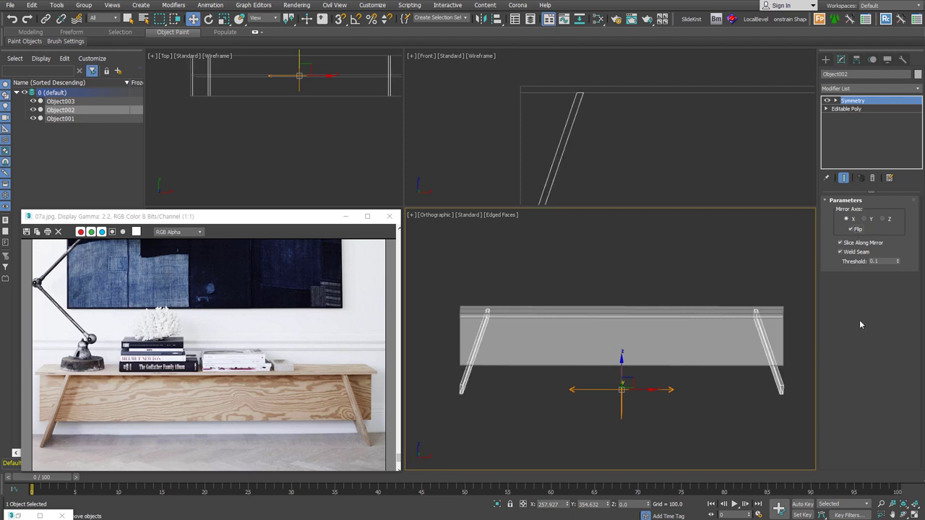
Step: Select all three bench pieces and turn off See-Through display with Alt+X
{"action": "middle_click_drag", "start_coordinate": [625, 329], "coordinate": [667, 340], "text": "alt"}
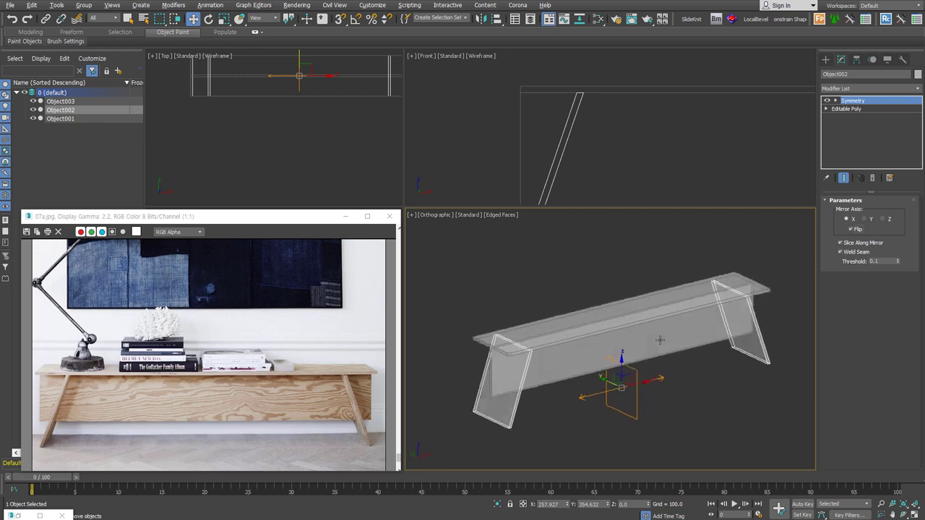
{"action": "left_click", "coordinate": [711, 388]}
{"action": "left_click_drag", "start_coordinate": [608, 382], "coordinate": [519, 325]}
{"action": "key", "text": "alt+x"}
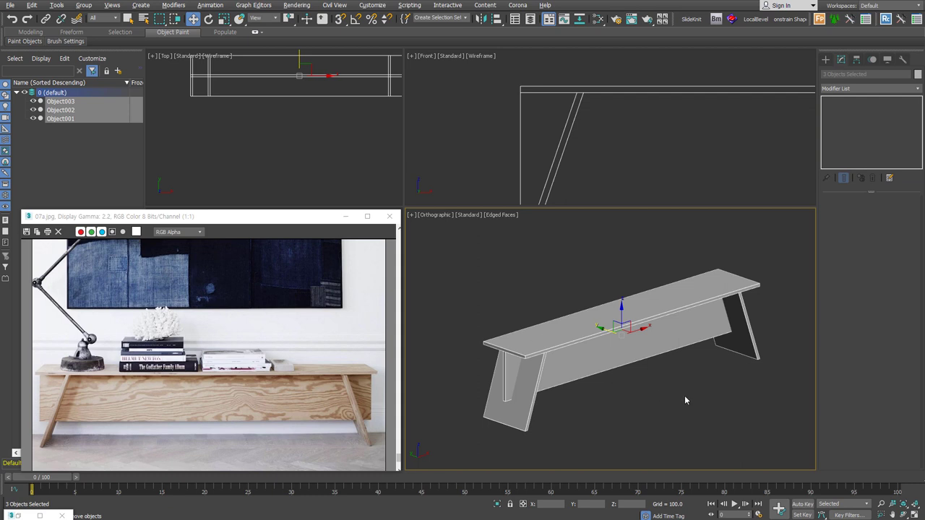
{"action": "mouse_move", "coordinate": [701, 399]}
{"action": "middle_mouse_down", "text": "alt"}
{"action": "mouse_move", "coordinate": [729, 393]}
{"action": "mouse_move", "coordinate": [698, 382]}
{"action": "middle_mouse_up", "text": "alt"}
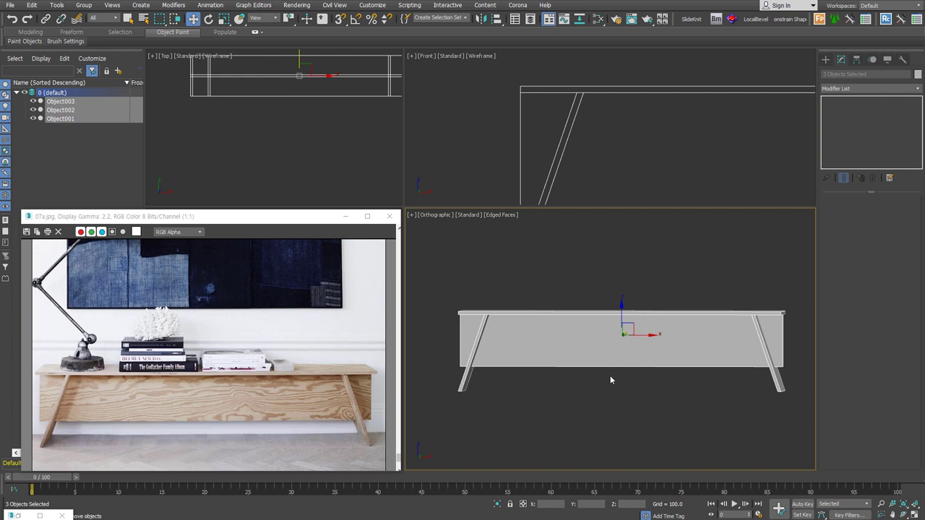
{"action": "middle_click_drag", "start_coordinate": [604, 381], "coordinate": [620, 381], "text": "alt"}
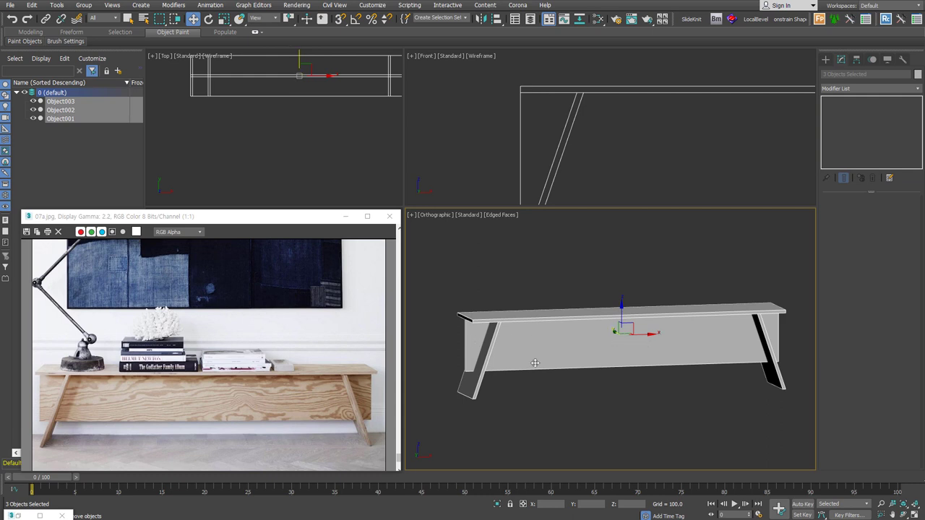
{"action": "middle_click_drag", "start_coordinate": [535, 363], "coordinate": [509, 359], "text": "alt"}
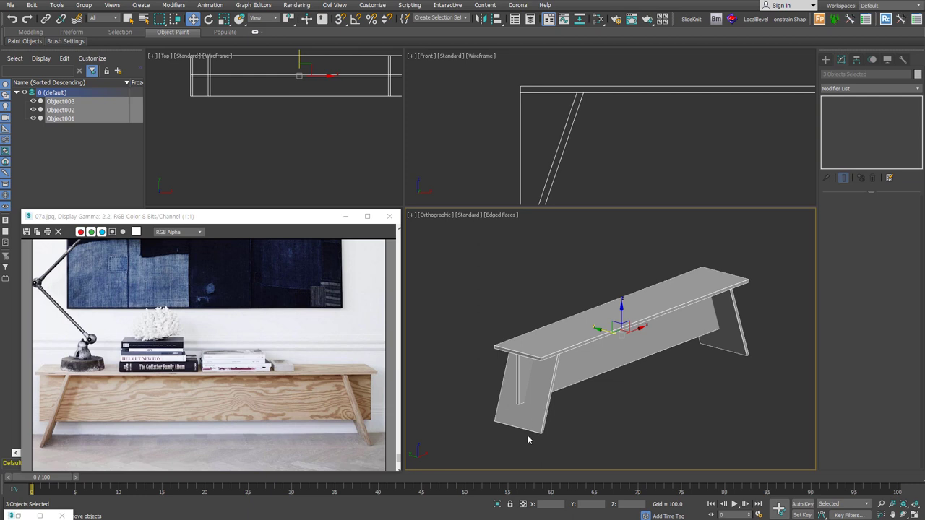
{"action": "left_click", "coordinate": [644, 383]}
{"action": "middle_click_drag", "start_coordinate": [643, 383], "coordinate": [488, 399], "text": "alt"}
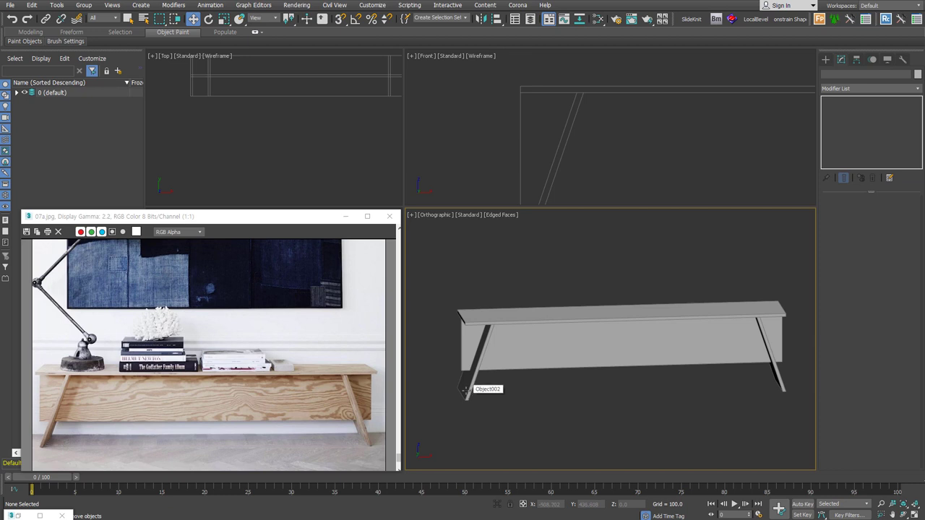
{"action": "mouse_move", "coordinate": [497, 402]}
{"action": "middle_mouse_down", "text": "alt"}
{"action": "mouse_move", "coordinate": [532, 412]}
{"action": "mouse_move", "coordinate": [539, 392]}
{"action": "mouse_move", "coordinate": [568, 401]}
{"action": "middle_mouse_up", "text": "alt"}
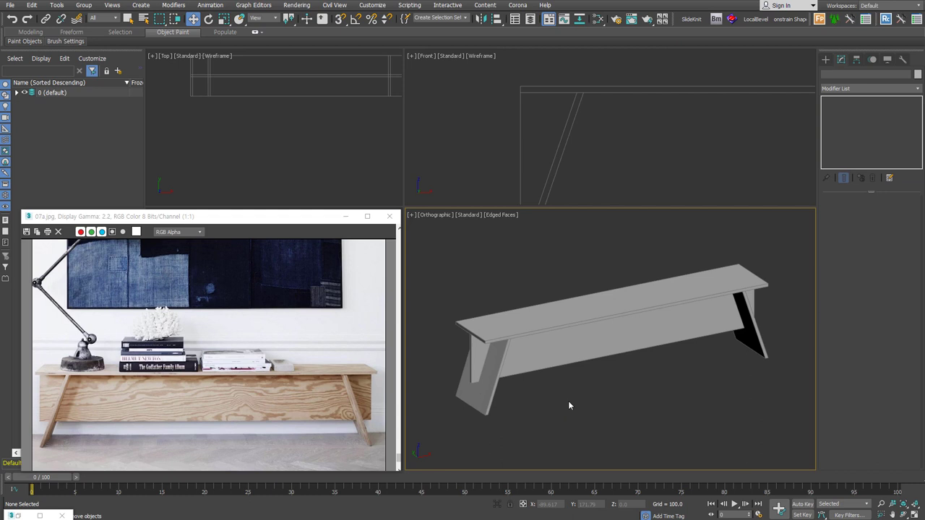
{"action": "left_click_drag", "start_coordinate": [761, 431], "coordinate": [733, 410]}
{"action": "left_click_drag", "start_coordinate": [601, 340], "coordinate": [495, 270]}
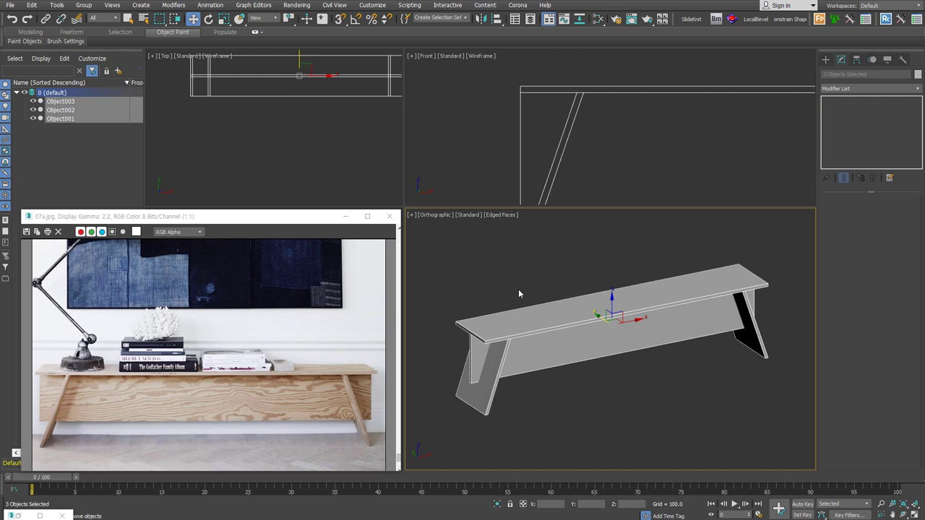
Step: Collapse Object003's shell, then attach Object002 and Object001 to it
{"action": "left_click", "coordinate": [580, 360]}
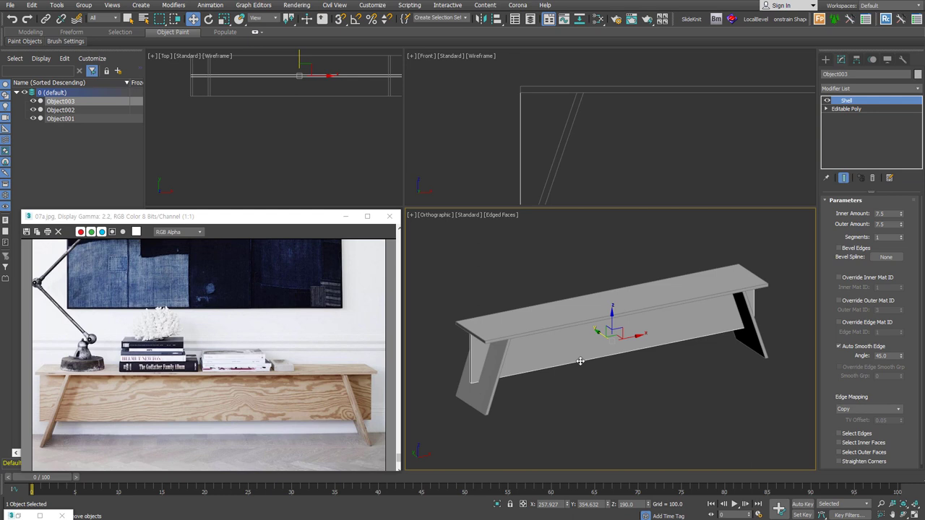
{"action": "key", "text": "ctrl+shift+c"}
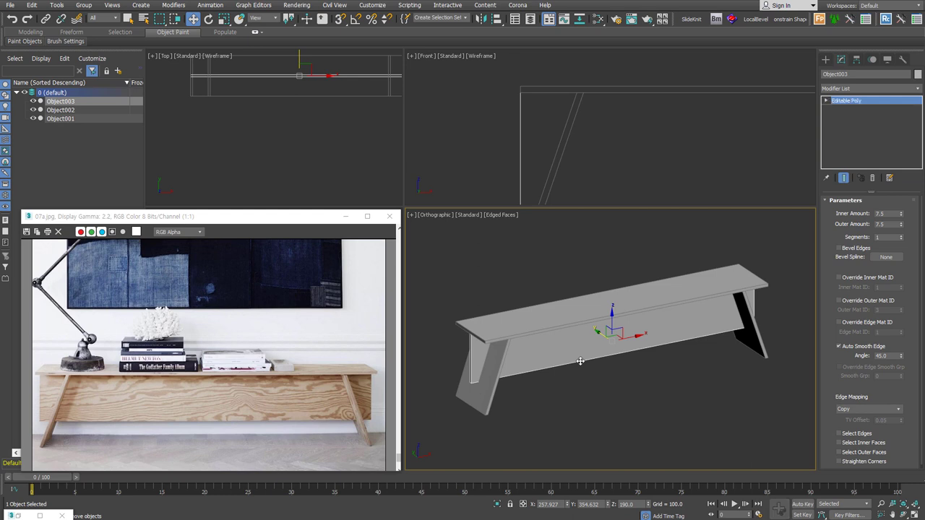
{"action": "left_click", "coordinate": [847, 400]}
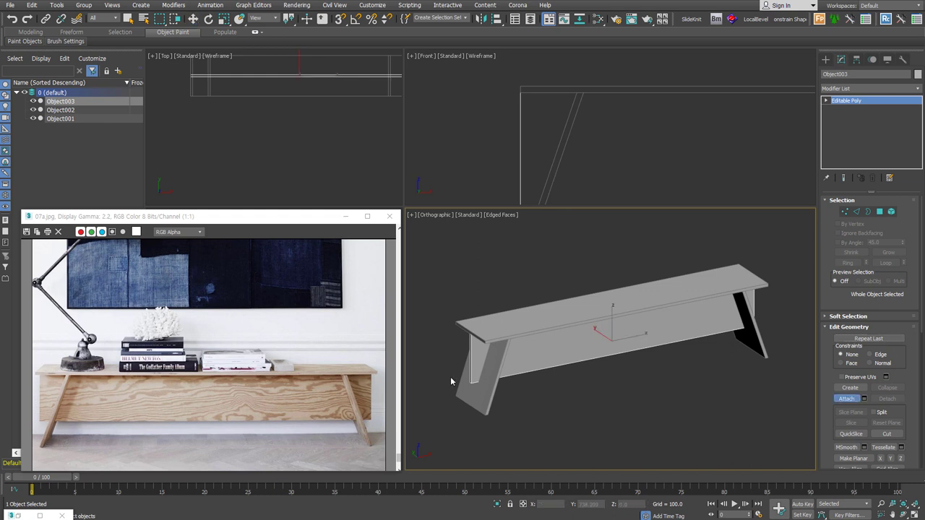
{"action": "left_click", "coordinate": [475, 399]}
{"action": "left_click", "coordinate": [598, 313]}
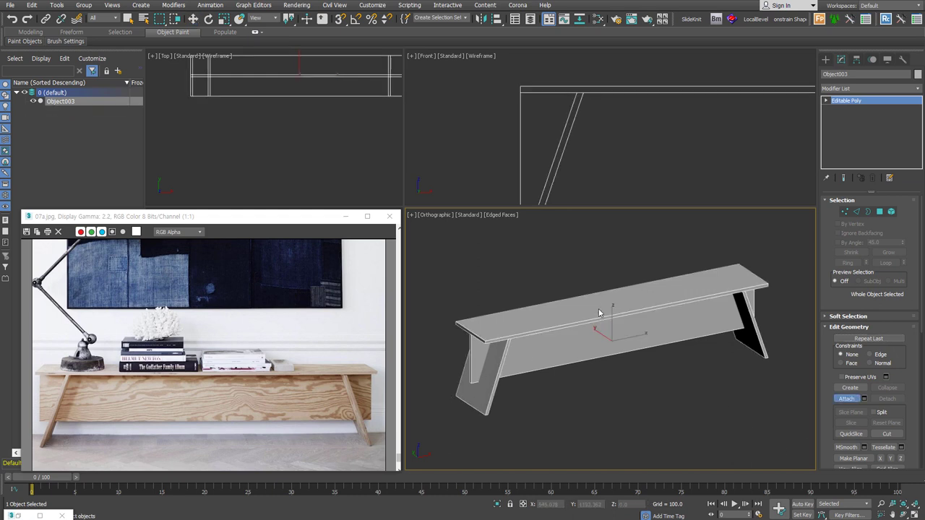
{"action": "key", "text": "w"}
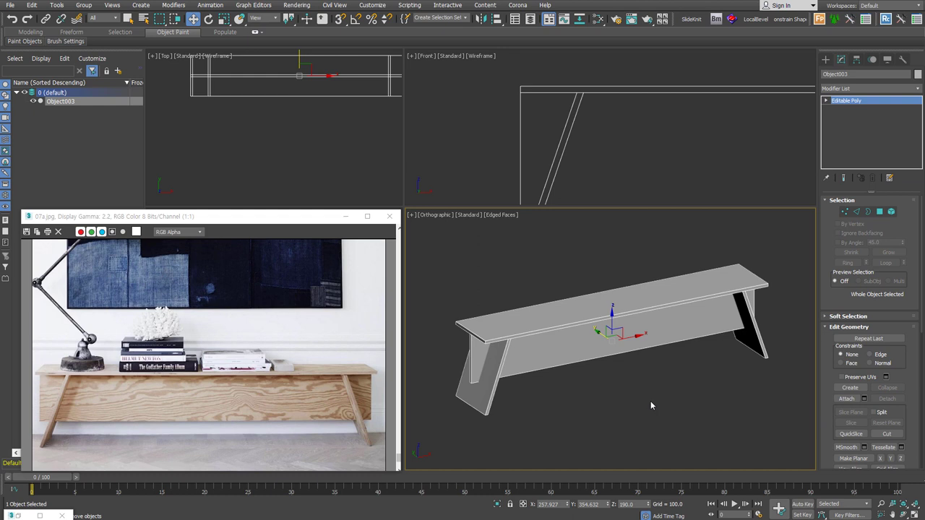
Step: Apply a UVW Map with Box mapping and Length, Width, Height all 500
{"action": "key", "text": "u"}
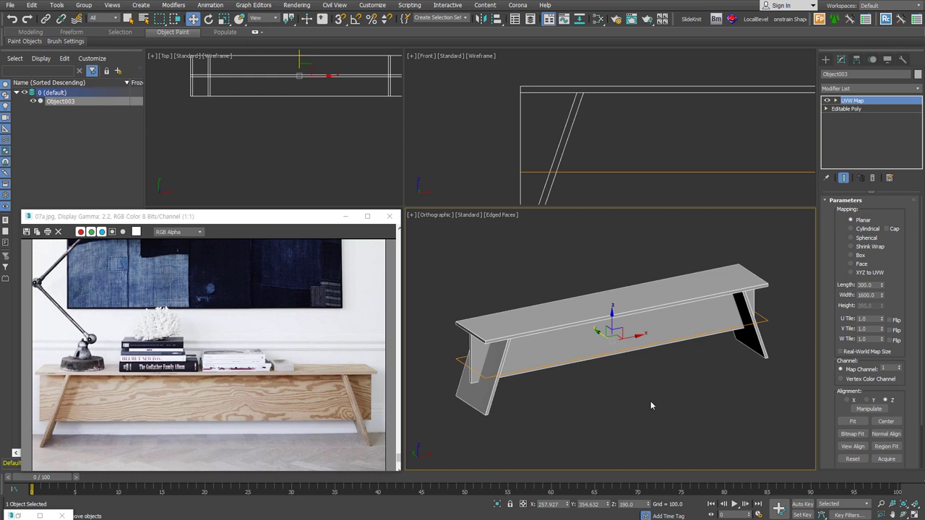
{"action": "left_click", "coordinate": [858, 257]}
{"action": "double_click", "coordinate": [865, 285]}
{"action": "type", "text": "5"}
{"action": "key", "text": "Tab"}
{"action": "type", "text": "500"}
{"action": "key", "text": "Tab"}
{"action": "type", "text": "500"}
{"action": "key", "text": "Return"}
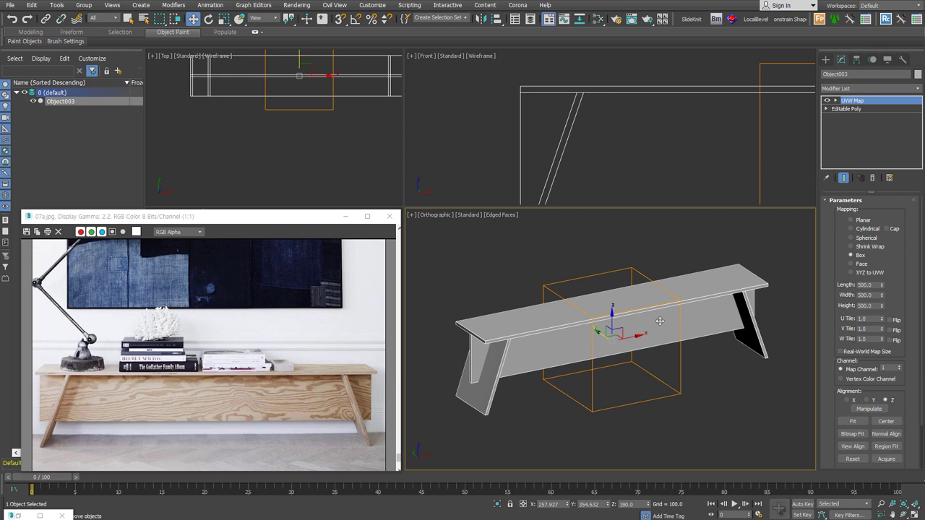
Step: Undo the UVW Map and add an Unwrap UVW modifier from the Modifier List
{"action": "key", "text": "ctrl+z"}
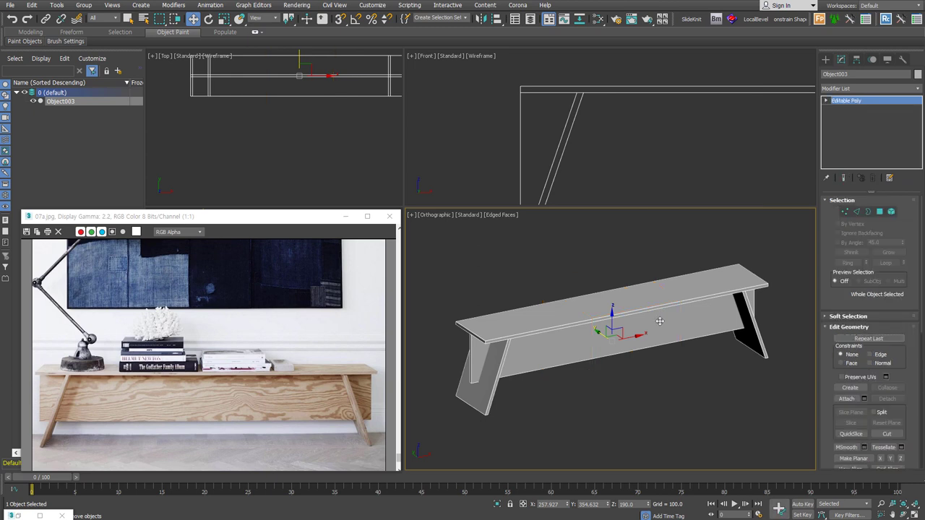
{"action": "left_click", "coordinate": [867, 89]}
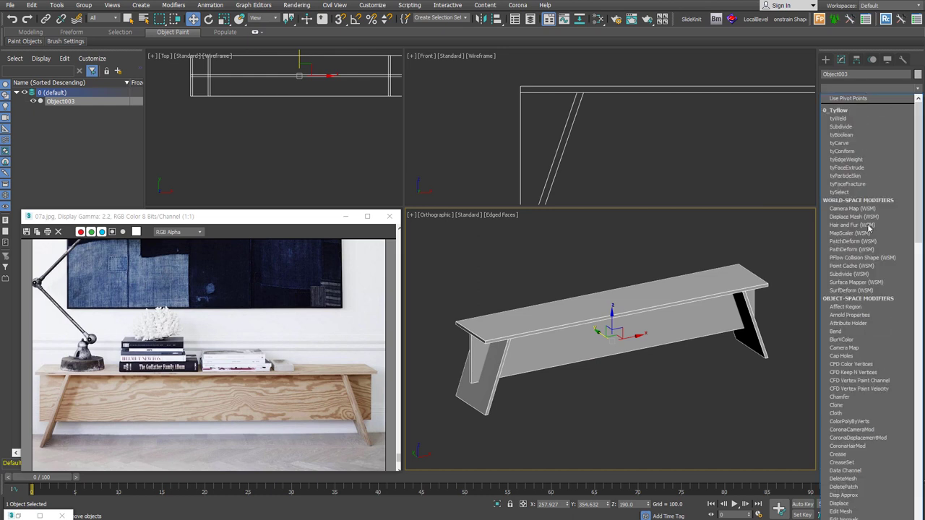
{"action": "type", "text": "u"}
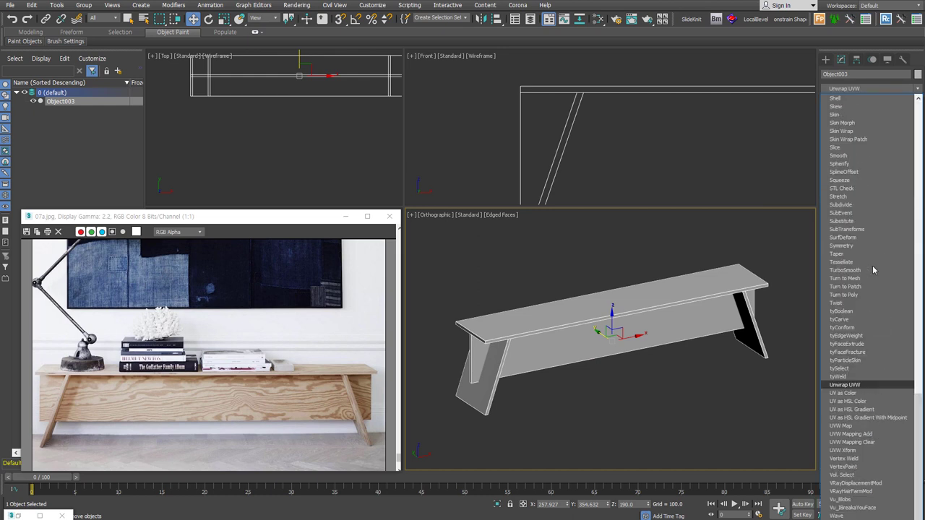
{"action": "left_click", "coordinate": [863, 386]}
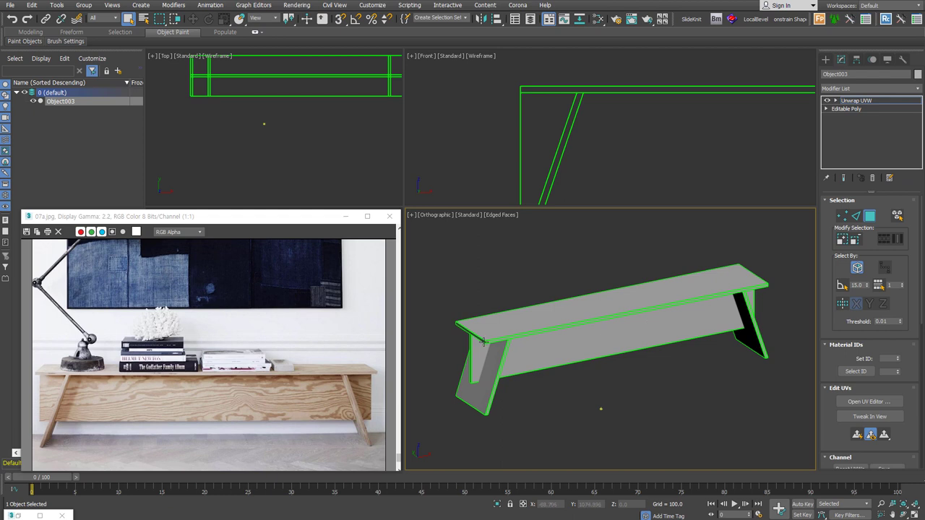
{"action": "scroll", "coordinate": [484, 341], "scroll_direction": "up", "scroll_amount": 5}
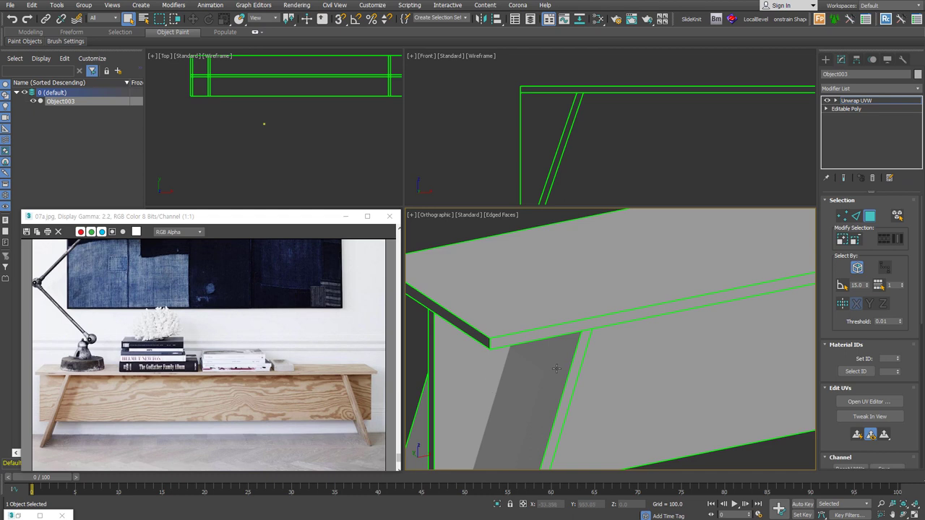
{"action": "scroll", "coordinate": [555, 369], "scroll_direction": "down", "scroll_amount": 2}
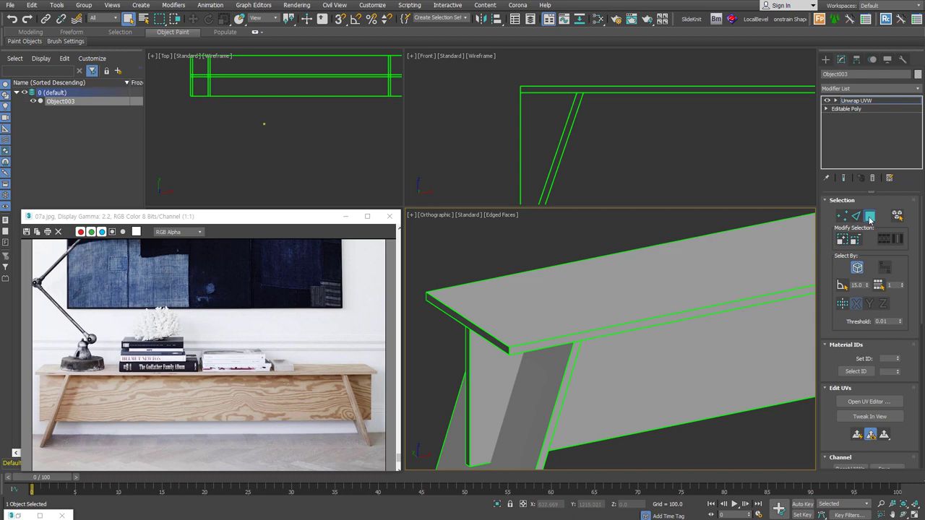
Step: Toggle Ignore Backfacing, clear the selection, and select all of the bench's faces with Ctrl+A
{"action": "key", "text": "z"}
{"action": "left_click_drag", "start_coordinate": [696, 380], "coordinate": [797, 426]}
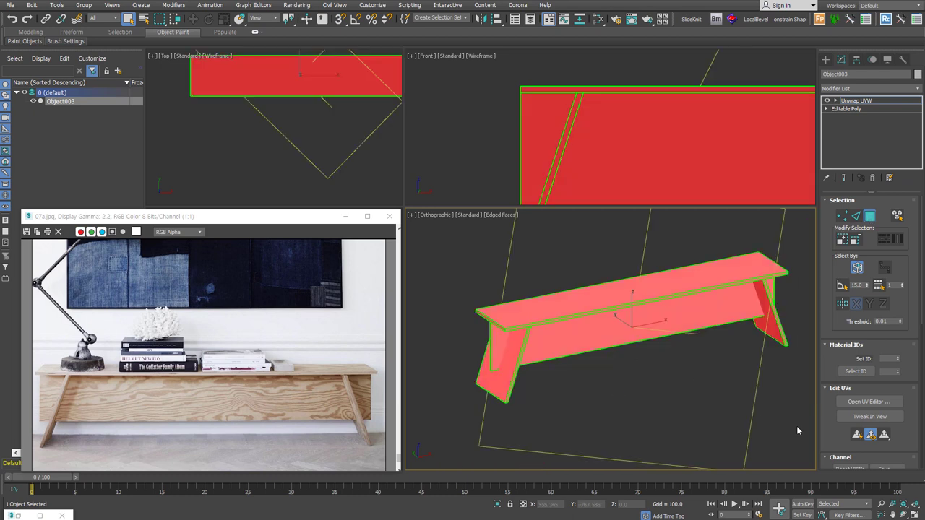
{"action": "middle_click_drag", "start_coordinate": [590, 350], "coordinate": [709, 339], "text": "alt"}
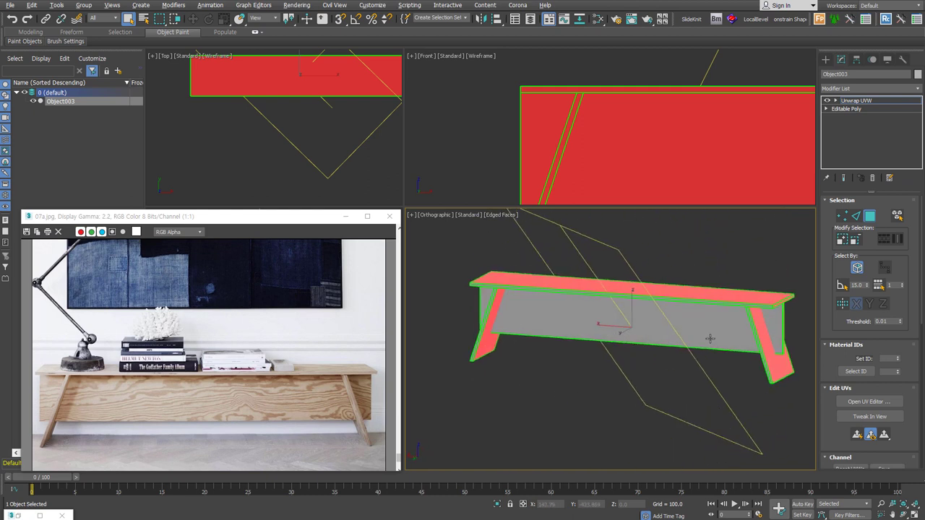
{"action": "mouse_move", "coordinate": [674, 339]}
{"action": "middle_mouse_down", "text": "alt"}
{"action": "mouse_move", "coordinate": [599, 360]}
{"action": "mouse_move", "coordinate": [653, 355]}
{"action": "mouse_move", "coordinate": [649, 368]}
{"action": "middle_mouse_up", "text": "alt"}
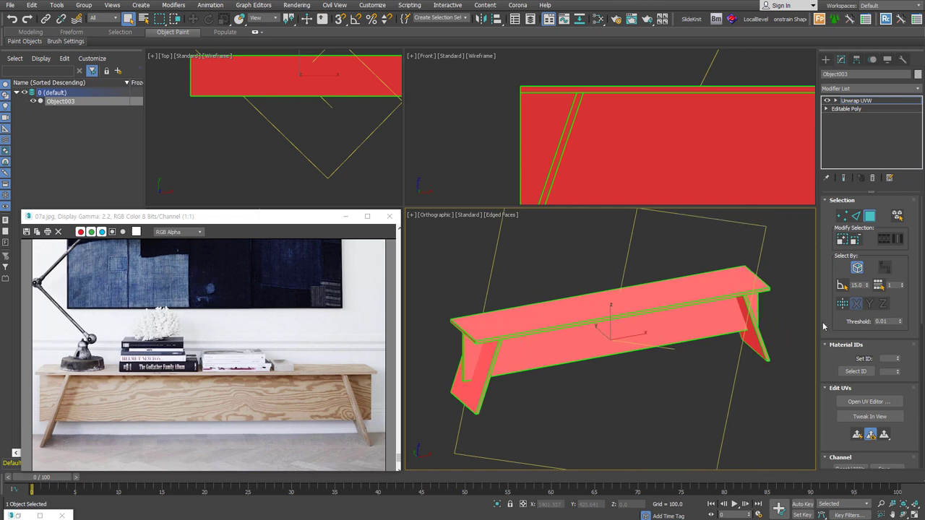
{"action": "left_click", "coordinate": [857, 269]}
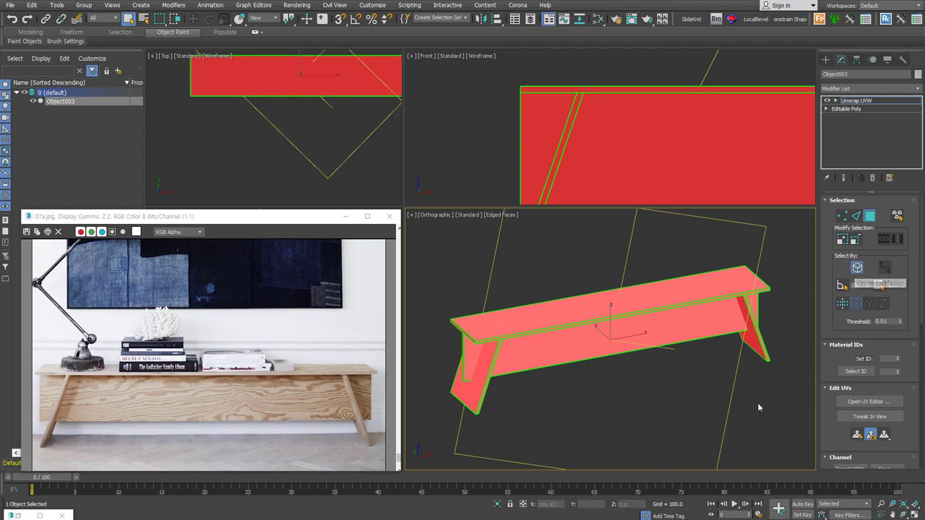
{"action": "left_click", "coordinate": [760, 410]}
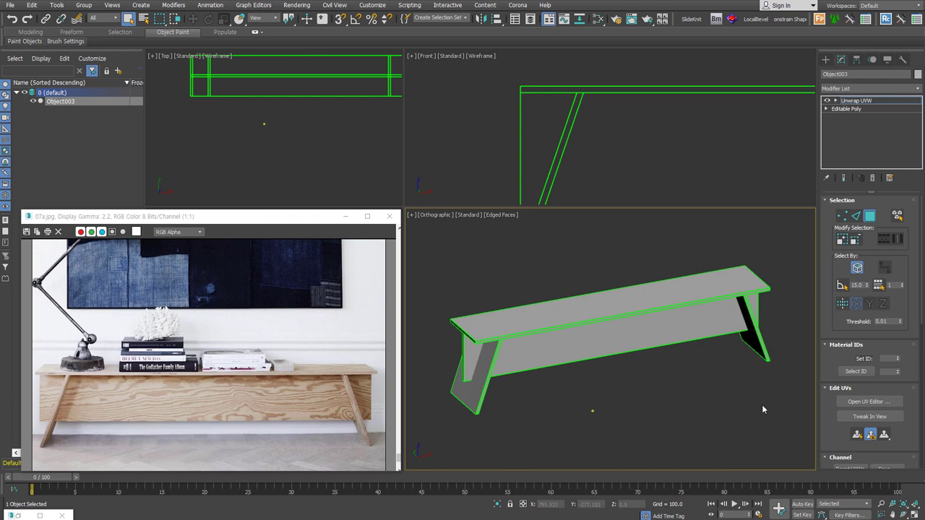
{"action": "key", "text": "ctrl+a"}
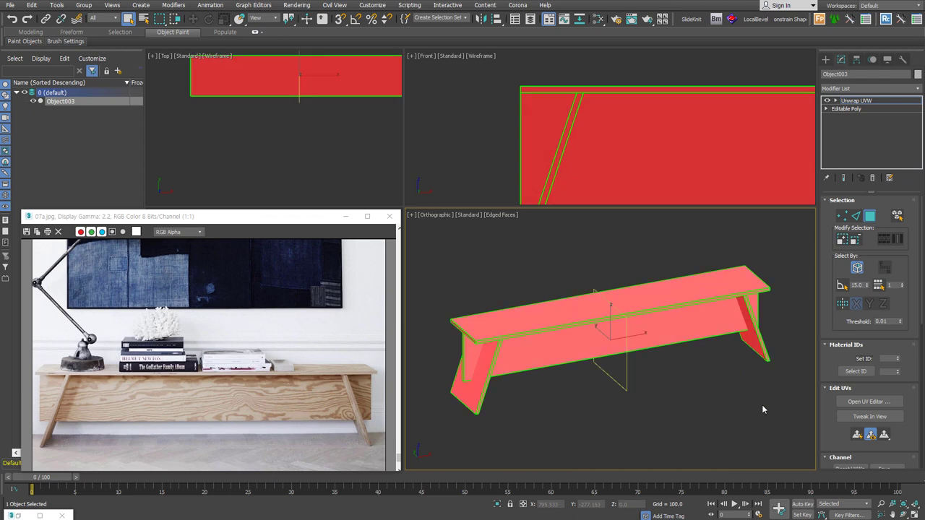
Step: Open the UV Editor and pack the bench's UV islands using Pack: Custom
{"action": "left_click", "coordinate": [898, 403]}
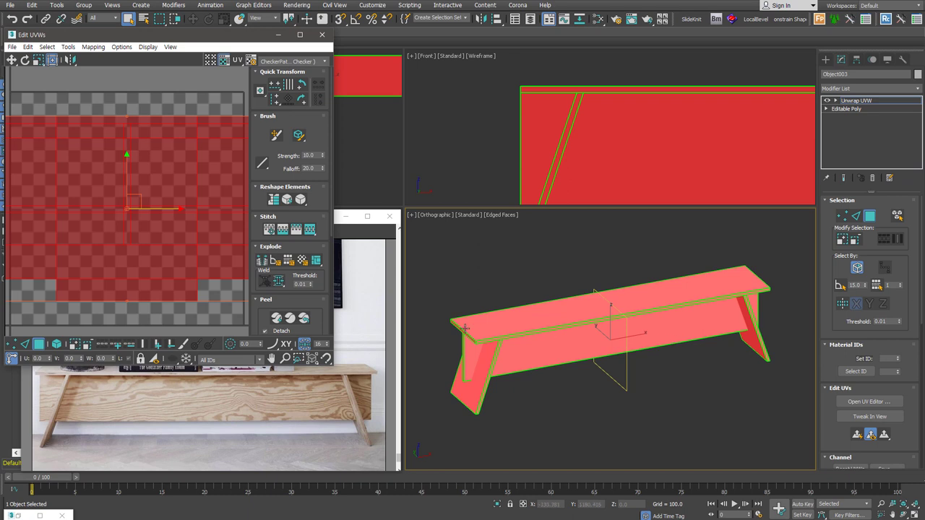
{"action": "left_click_drag", "start_coordinate": [323, 334], "coordinate": [260, 192]}
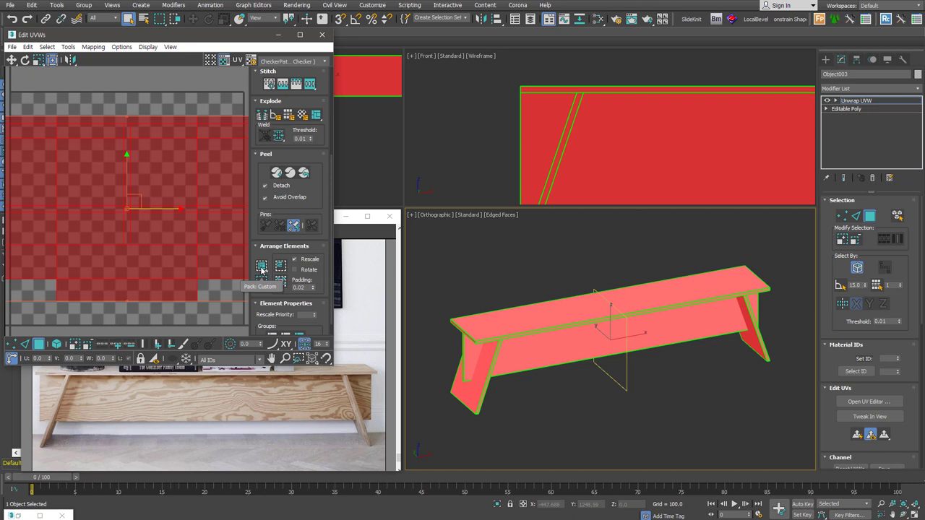
{"action": "left_click", "coordinate": [261, 266]}
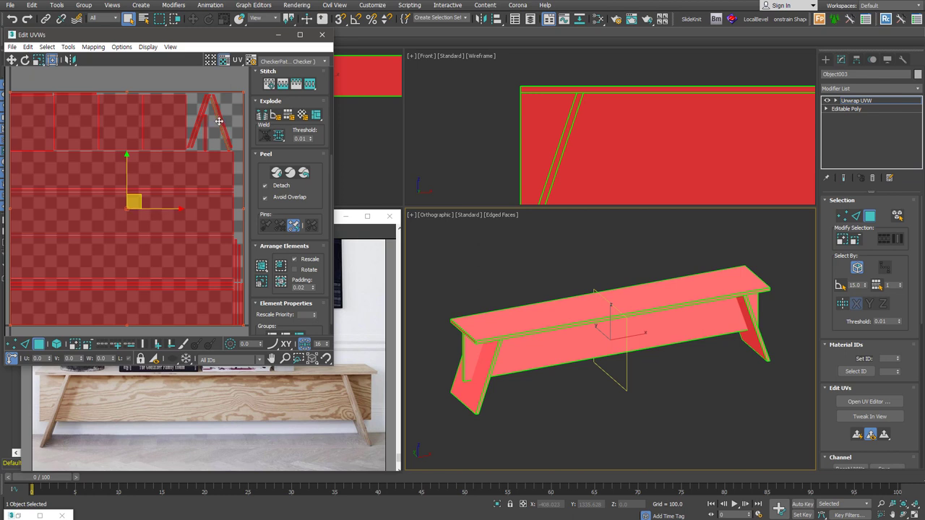
Step: Rotate the top row of bench UV islands by 90 degrees
{"action": "left_click", "coordinate": [498, 434]}
{"action": "left_click", "coordinate": [470, 387]}
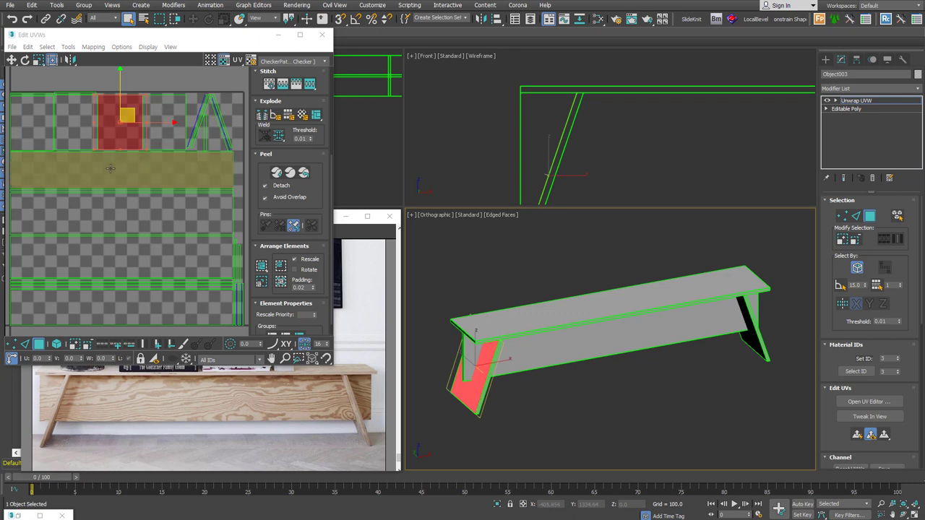
{"action": "left_click", "coordinate": [39, 123]}
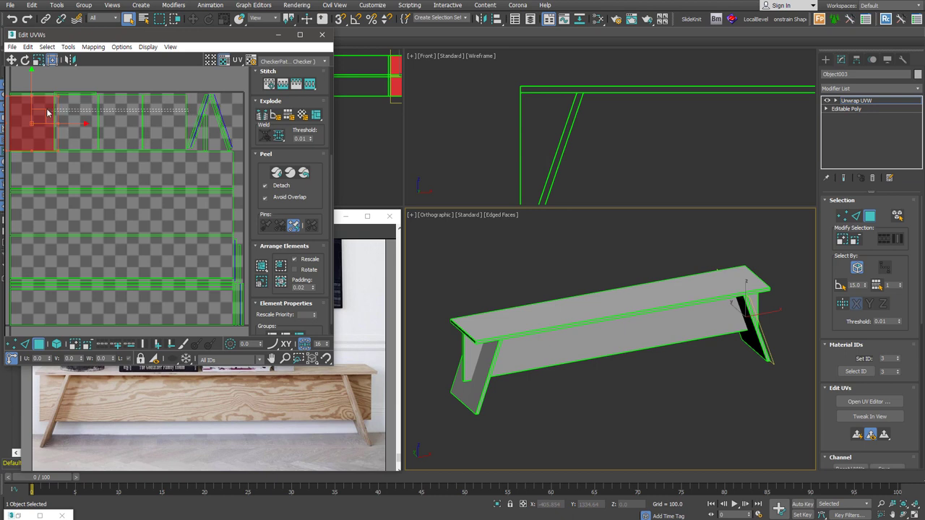
{"action": "left_click", "coordinate": [34, 107], "text": "alt"}
{"action": "left_click", "coordinate": [36, 119]}
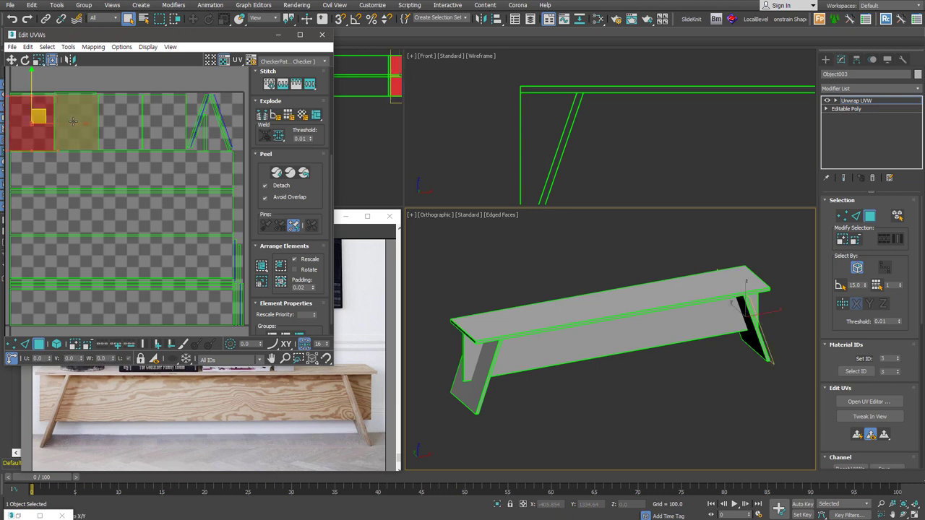
{"action": "middle_click_drag", "start_coordinate": [15, 121], "coordinate": [103, 145]}
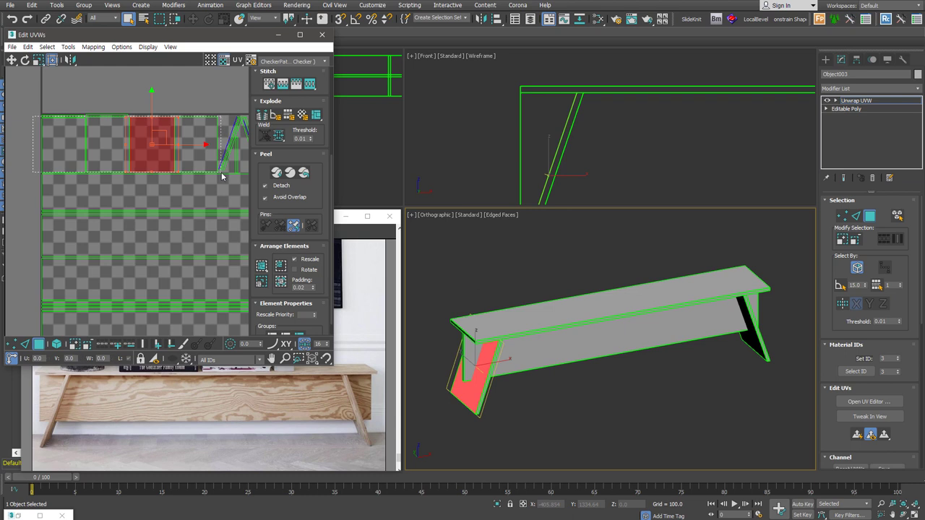
{"action": "left_click_drag", "start_coordinate": [103, 145], "coordinate": [224, 182]}
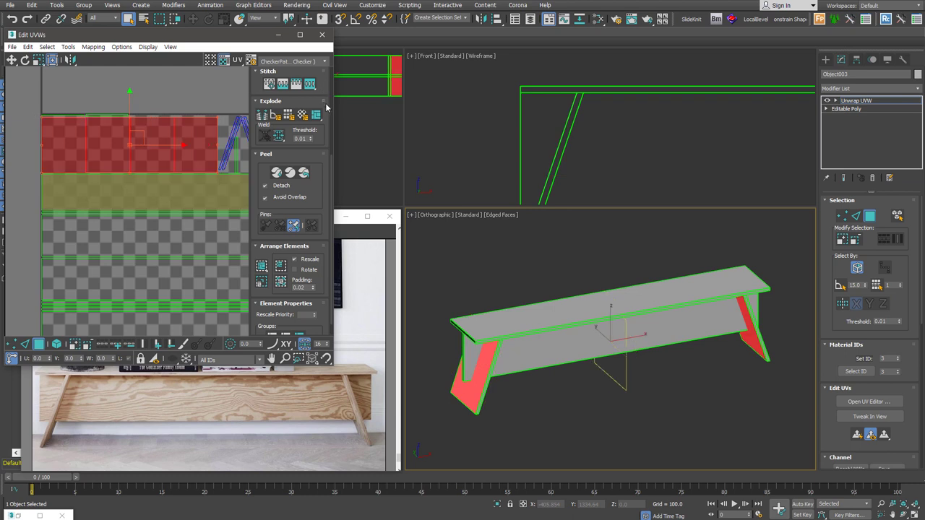
{"action": "scroll", "coordinate": [329, 117], "scroll_direction": "up", "scroll_amount": 3}
{"action": "left_click", "coordinate": [303, 101]}
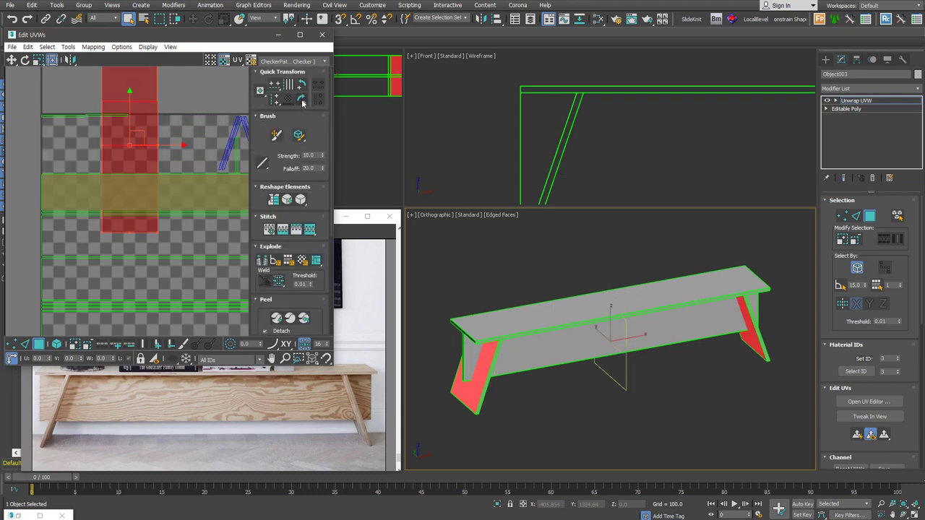
{"action": "left_click", "coordinate": [163, 148]}
Step: Straighten each tilted leg island upright using Align to Edge
{"action": "scroll", "coordinate": [159, 149], "scroll_direction": "up", "scroll_amount": 2}
{"action": "scroll", "coordinate": [174, 155], "scroll_direction": "up", "scroll_amount": 2}
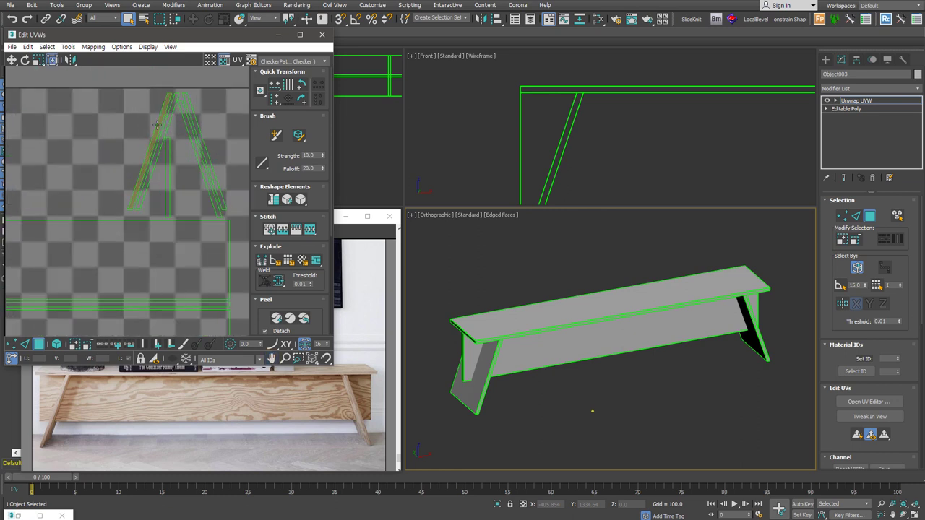
{"action": "left_click", "coordinate": [25, 344]}
{"action": "left_click", "coordinate": [150, 143]}
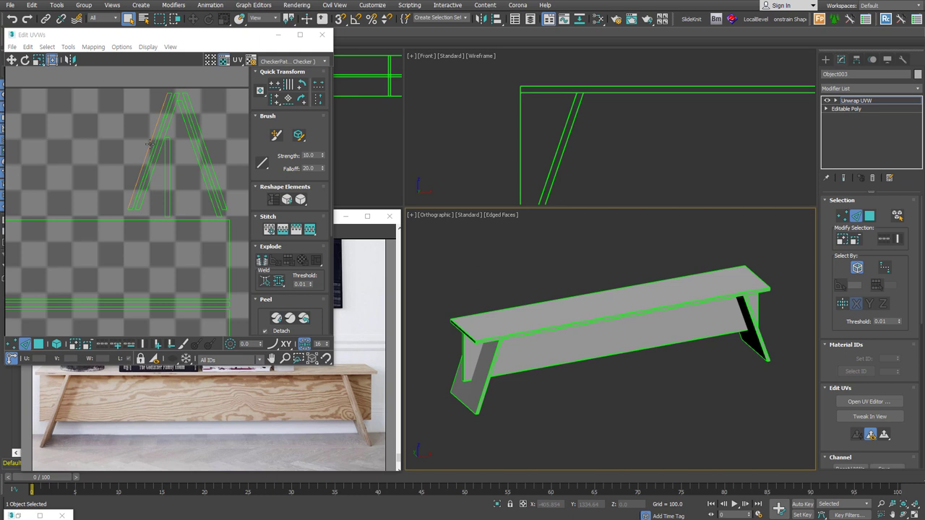
{"action": "double_click", "coordinate": [150, 143]}
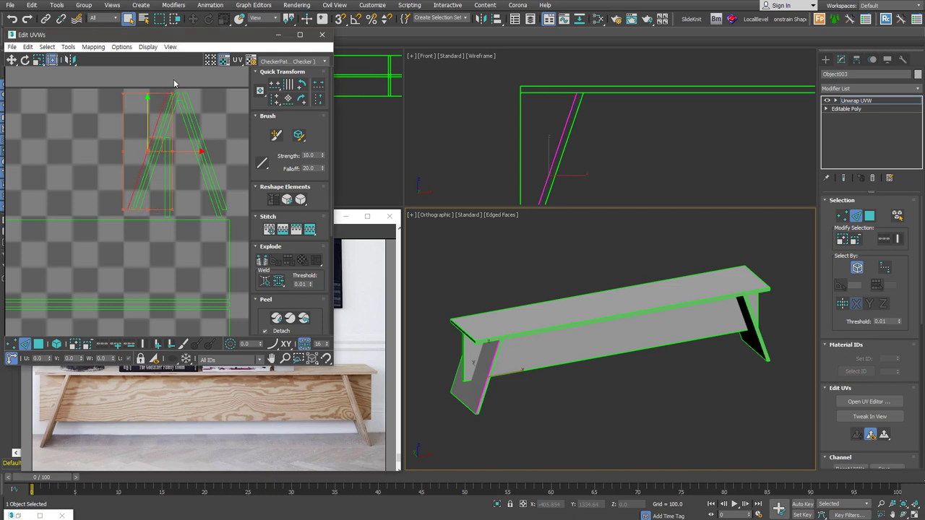
{"action": "left_click", "coordinate": [288, 104]}
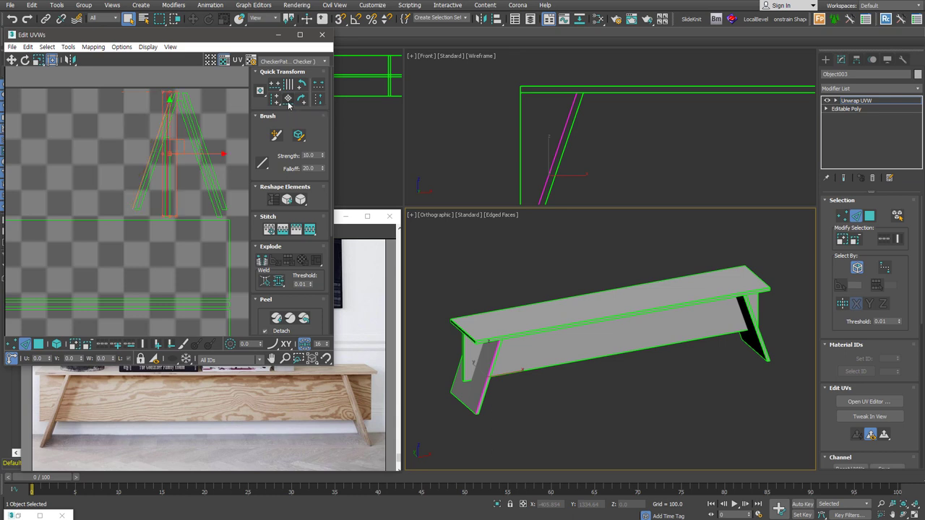
{"action": "key", "text": "ctrl+z"}
{"action": "key", "text": "ctrl+z"}
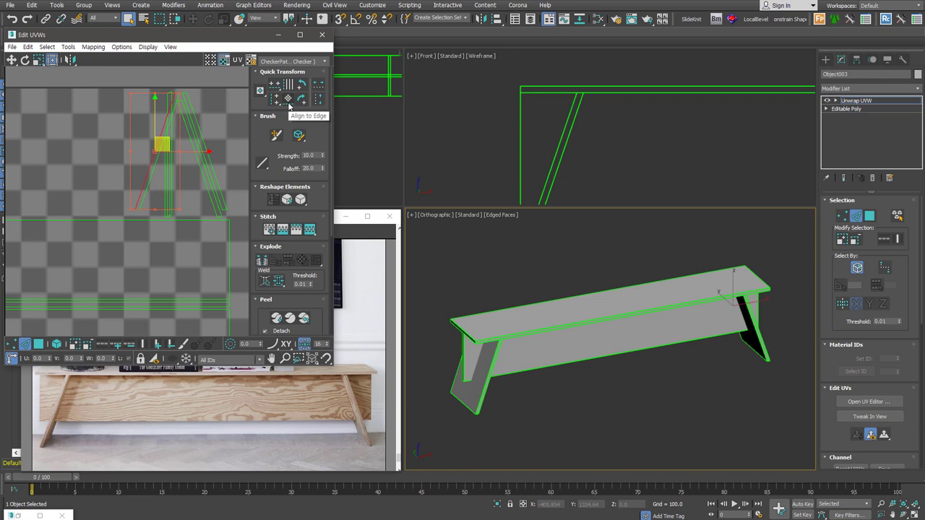
{"action": "left_click", "coordinate": [288, 104]}
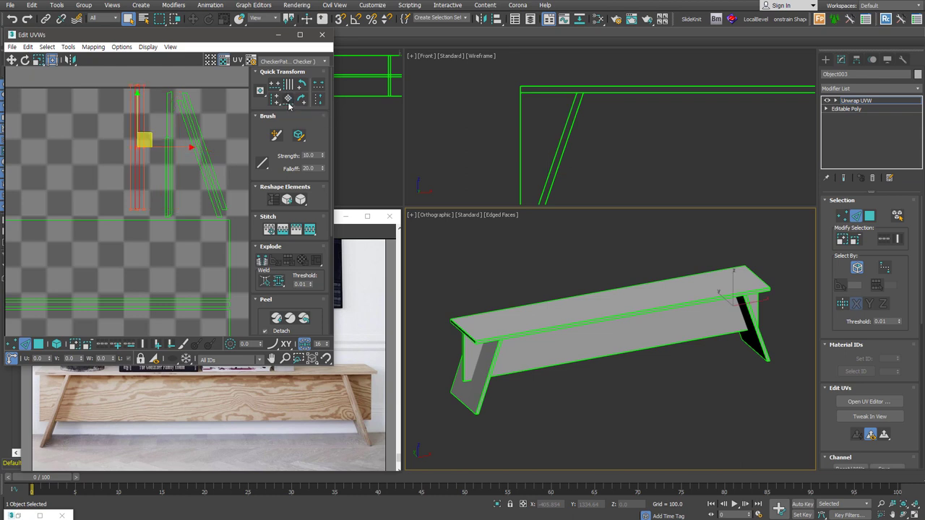
{"action": "left_click", "coordinate": [195, 155]}
{"action": "left_click", "coordinate": [294, 104]}
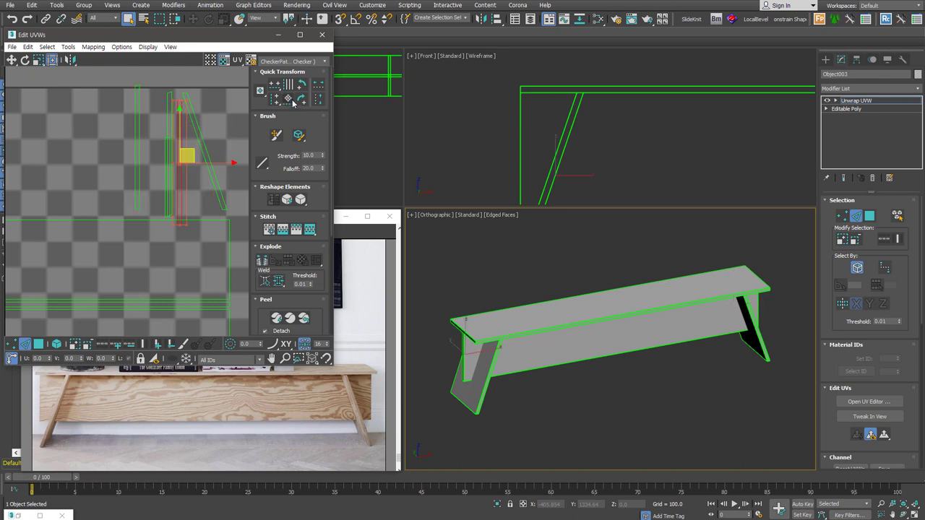
{"action": "left_click", "coordinate": [213, 183]}
{"action": "left_click", "coordinate": [292, 102]}
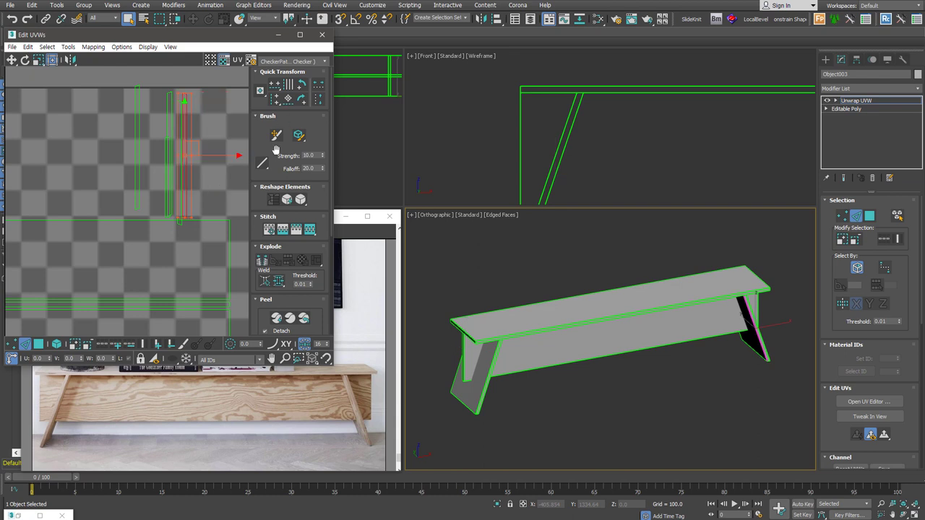
Step: Select all UV faces, repack them into the 0–1 square, and turn off selected-face shading
{"action": "left_click", "coordinate": [241, 210]}
{"action": "scroll", "coordinate": [242, 210], "scroll_direction": "down", "scroll_amount": 5}
{"action": "left_click", "coordinate": [39, 346]}
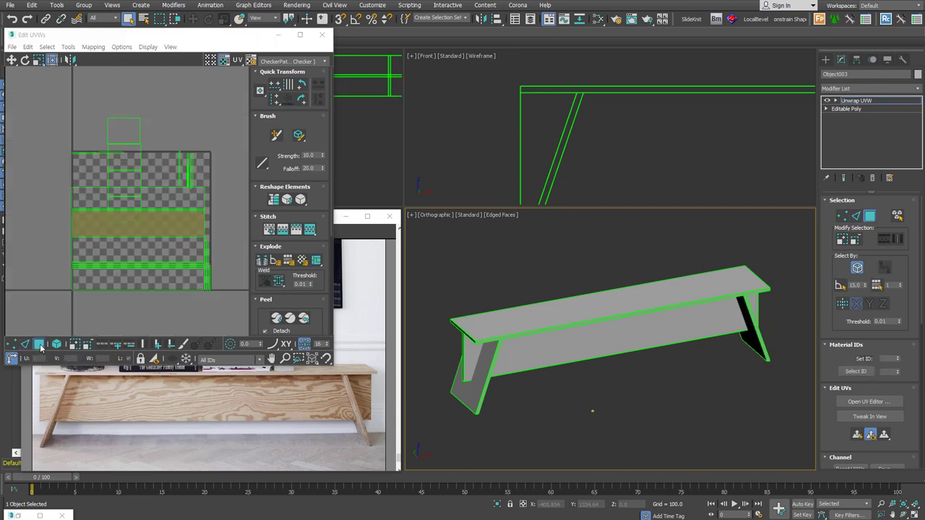
{"action": "key", "text": "ctrl+a"}
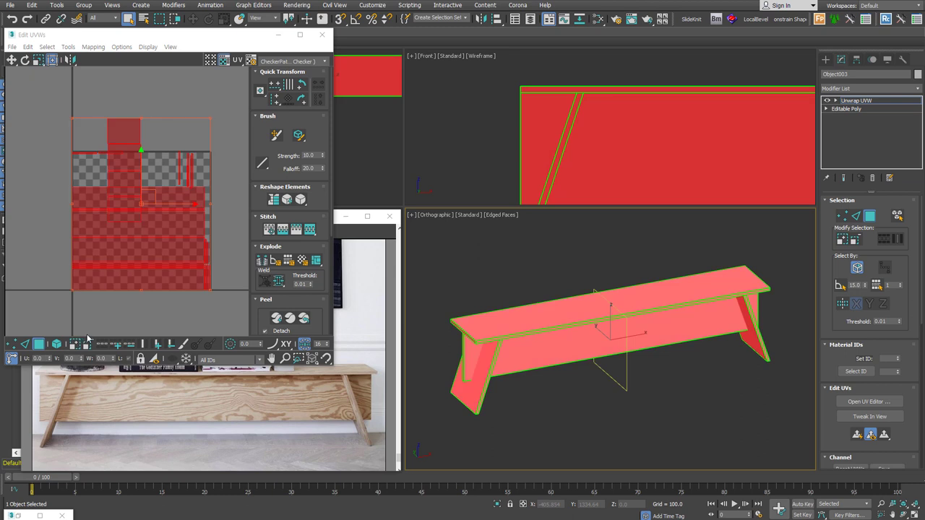
{"action": "left_click_drag", "start_coordinate": [256, 316], "coordinate": [260, 211]}
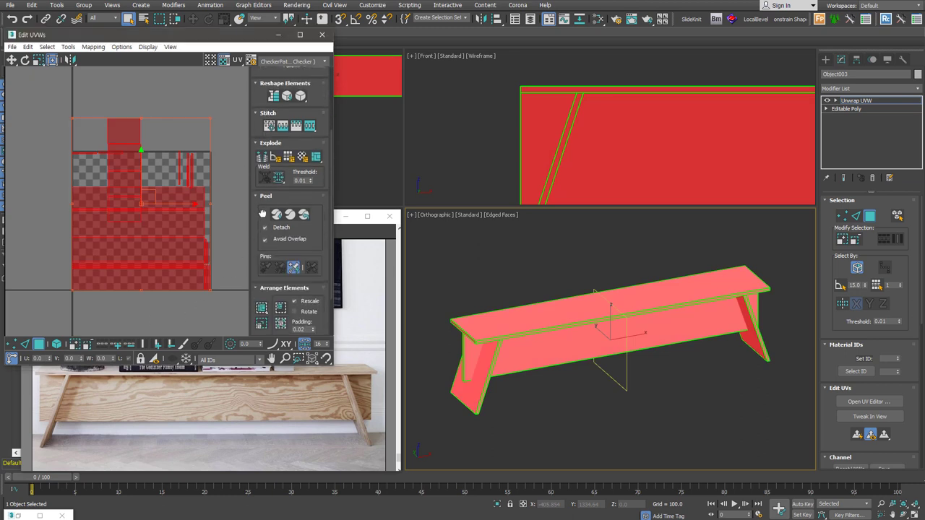
{"action": "left_click", "coordinate": [262, 313]}
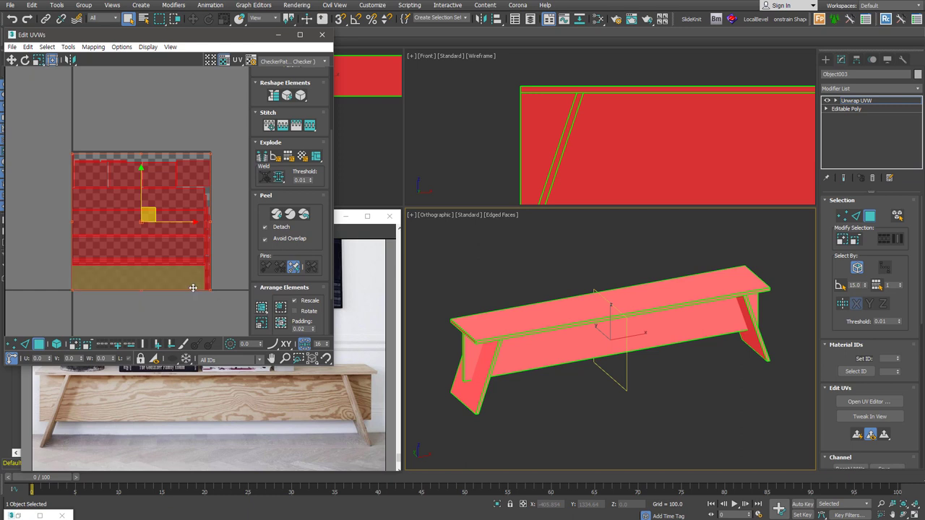
{"action": "scroll", "coordinate": [191, 283], "scroll_direction": "up", "scroll_amount": 3}
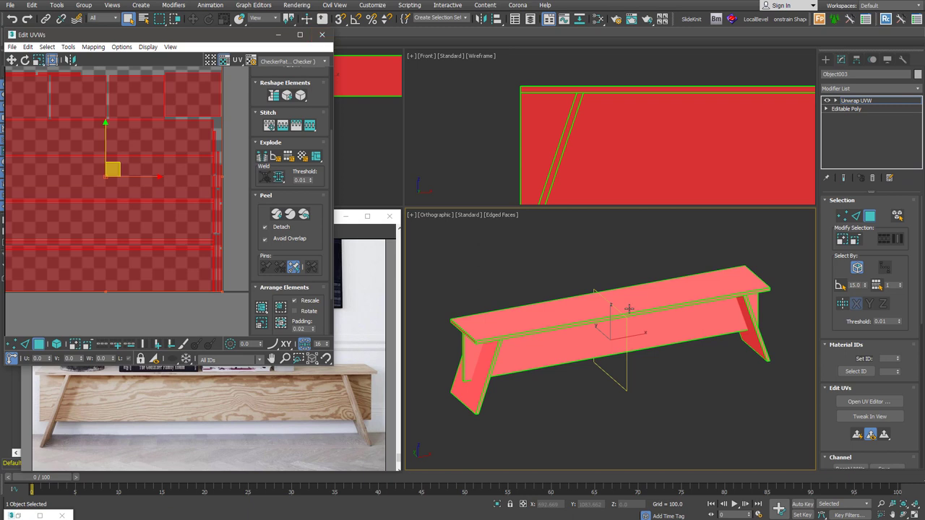
{"action": "key", "text": "F2"}
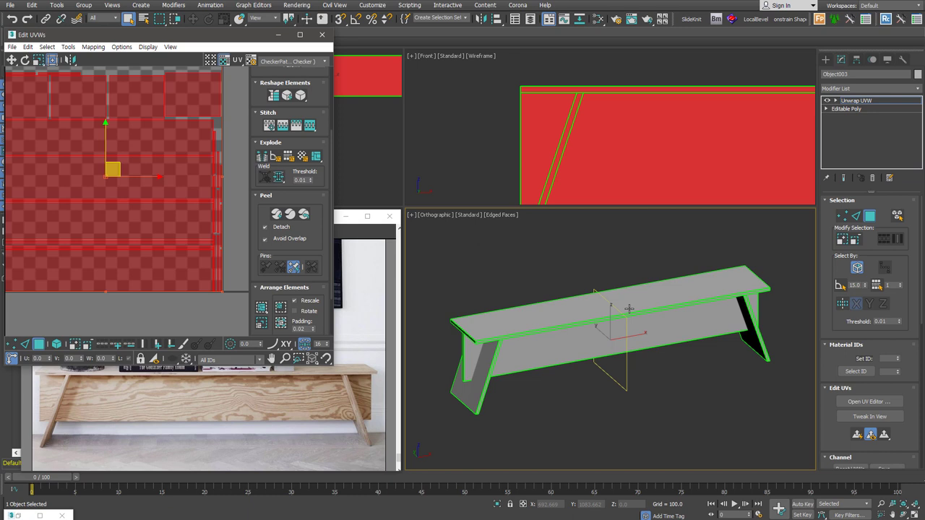
{"action": "left_click", "coordinate": [598, 20]}
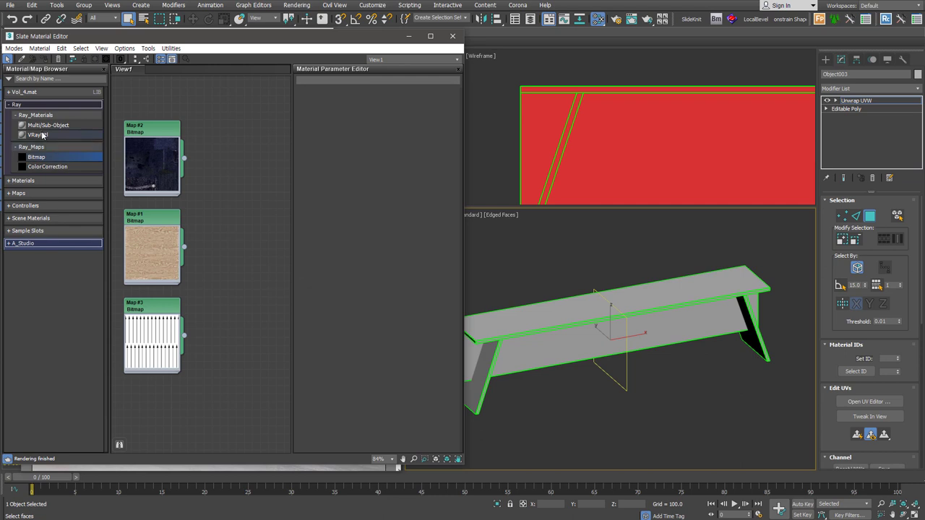
Step: Create a VRayMtl with the Map #3 arrow bitmap as diffuse, shown shaded on the bench
{"action": "left_click_drag", "start_coordinate": [38, 135], "coordinate": [260, 214]}
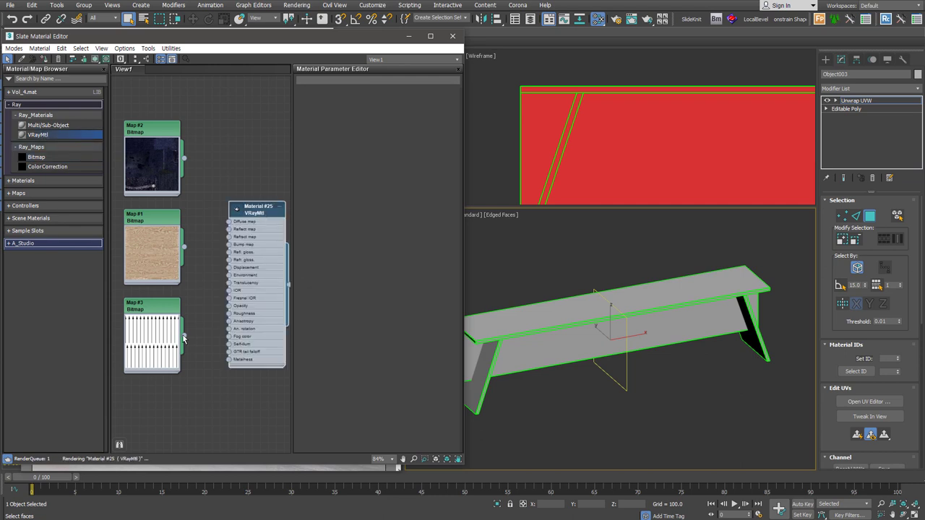
{"action": "mouse_move", "coordinate": [184, 334]}
{"action": "left_mouse_down"}
{"action": "mouse_move", "coordinate": [230, 221]}
{"action": "mouse_move", "coordinate": [231, 230]}
{"action": "left_mouse_up"}
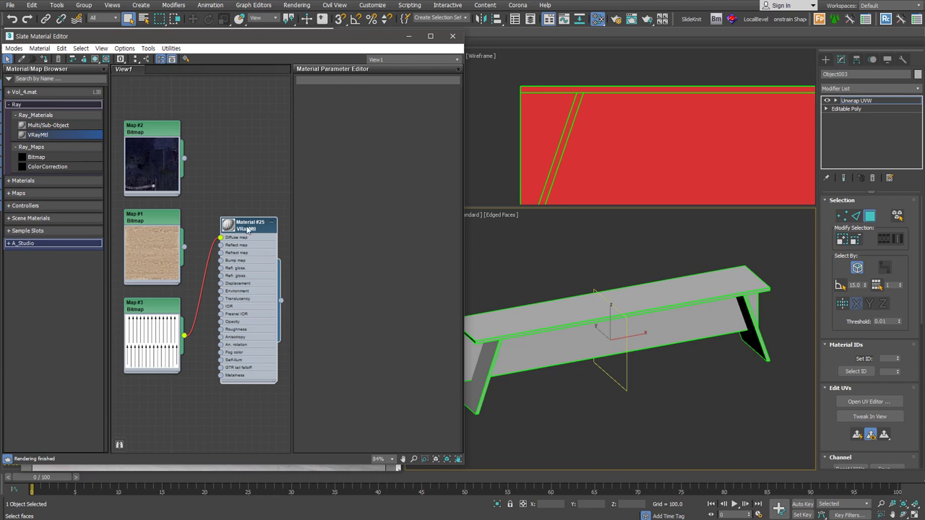
{"action": "left_click", "coordinate": [96, 59]}
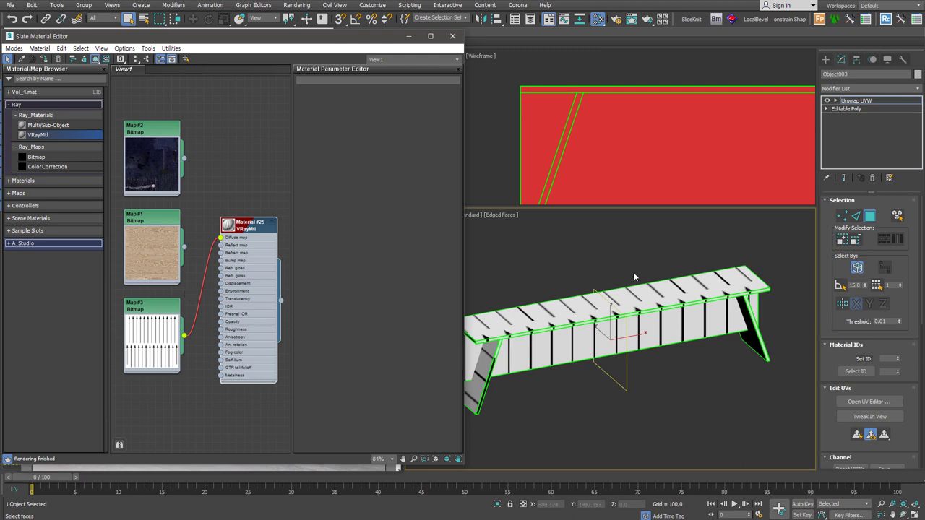
{"action": "left_click", "coordinate": [164, 350]}
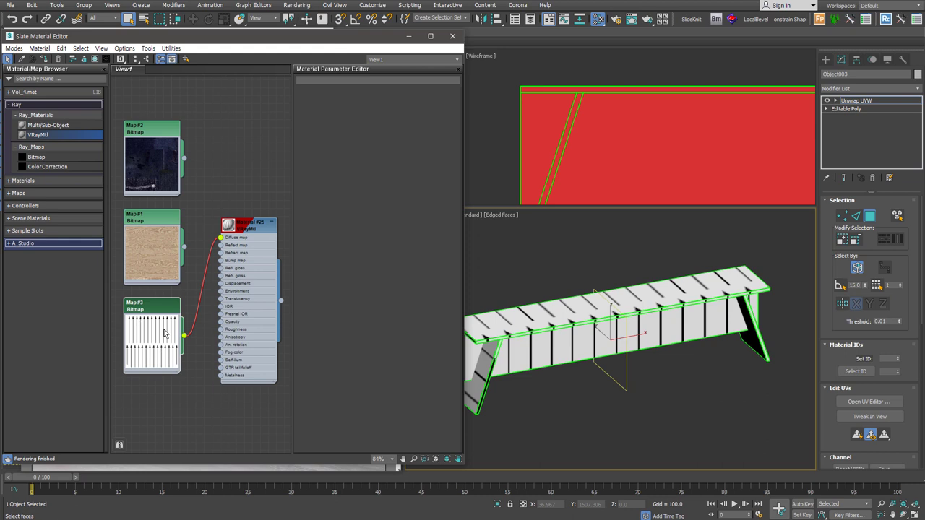
{"action": "scroll", "coordinate": [146, 346], "scroll_direction": "up", "scroll_amount": 2}
{"action": "scroll", "coordinate": [146, 346], "scroll_direction": "up", "scroll_amount": 2}
{"action": "scroll", "coordinate": [170, 340], "scroll_direction": "up", "scroll_amount": 1}
{"action": "scroll", "coordinate": [191, 334], "scroll_direction": "up", "scroll_amount": 1}
{"action": "scroll", "coordinate": [218, 302], "scroll_direction": "up", "scroll_amount": 1}
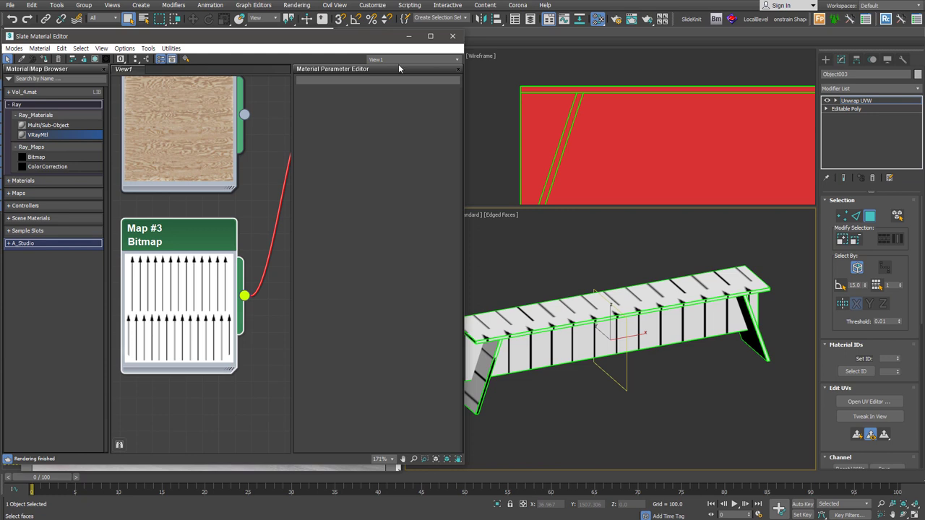
{"action": "left_click", "coordinate": [409, 35]}
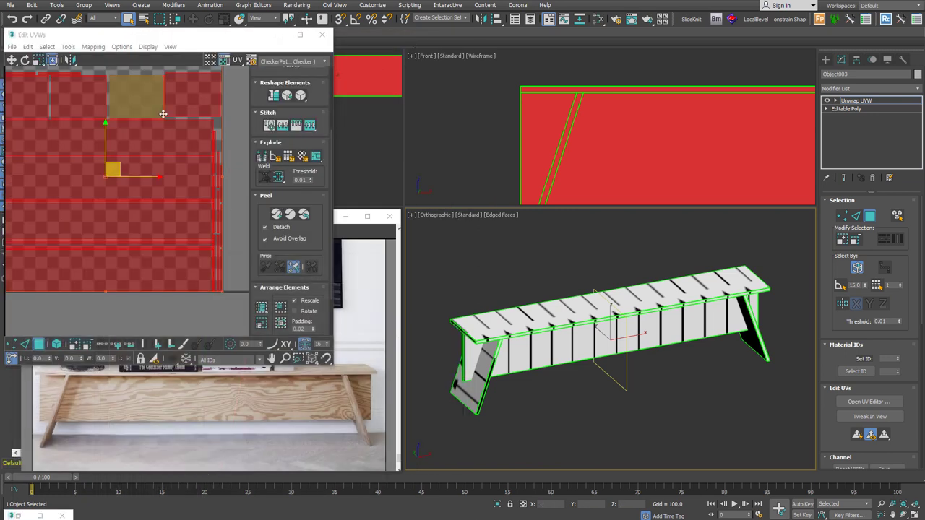
Step: Set the Map #3 arrow bitmap's Coordinates Angle W to 90 in the Slate editor
{"action": "middle_click_drag", "start_coordinate": [181, 219], "coordinate": [195, 241]}
{"action": "left_click", "coordinate": [127, 198]}
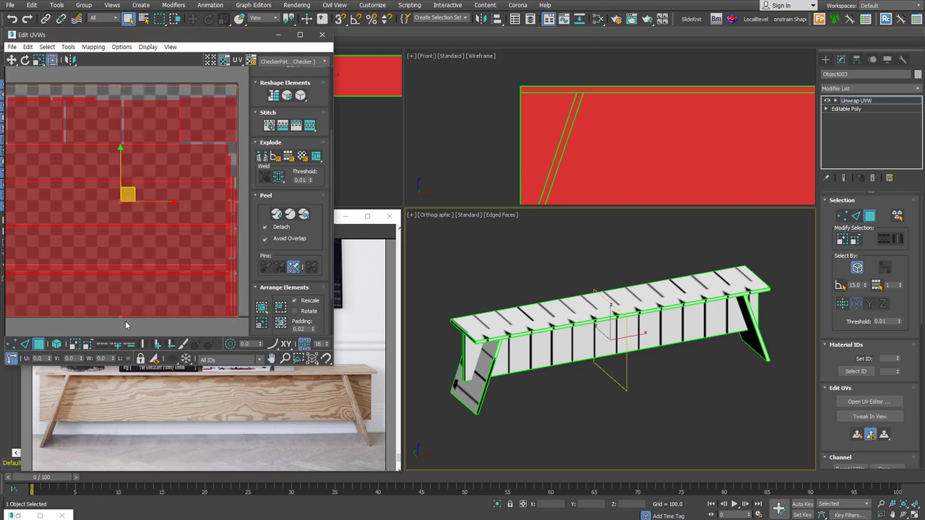
{"action": "key", "text": "m"}
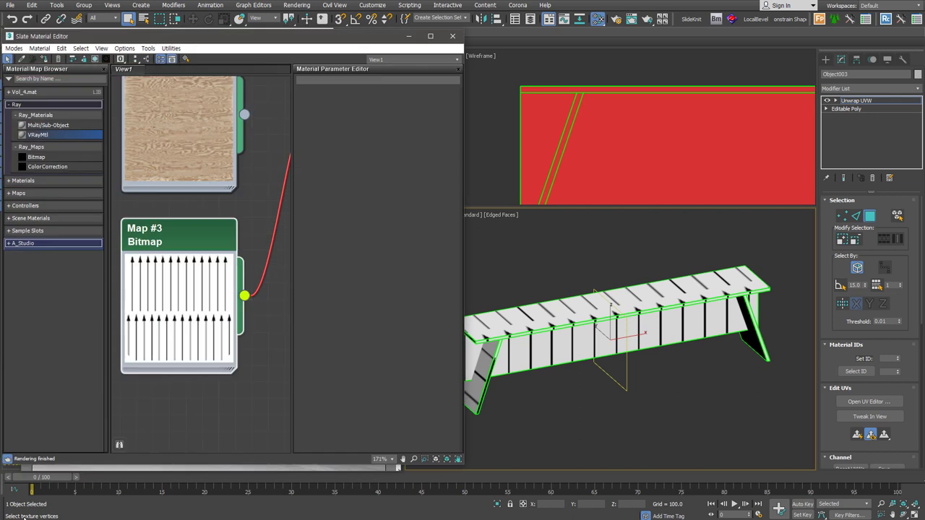
{"action": "double_click", "coordinate": [201, 234]}
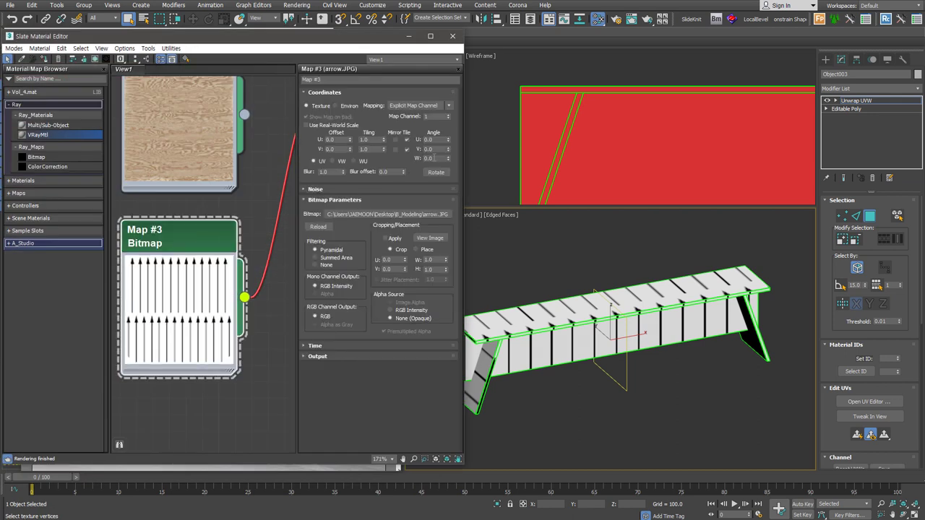
{"action": "double_click", "coordinate": [437, 158]}
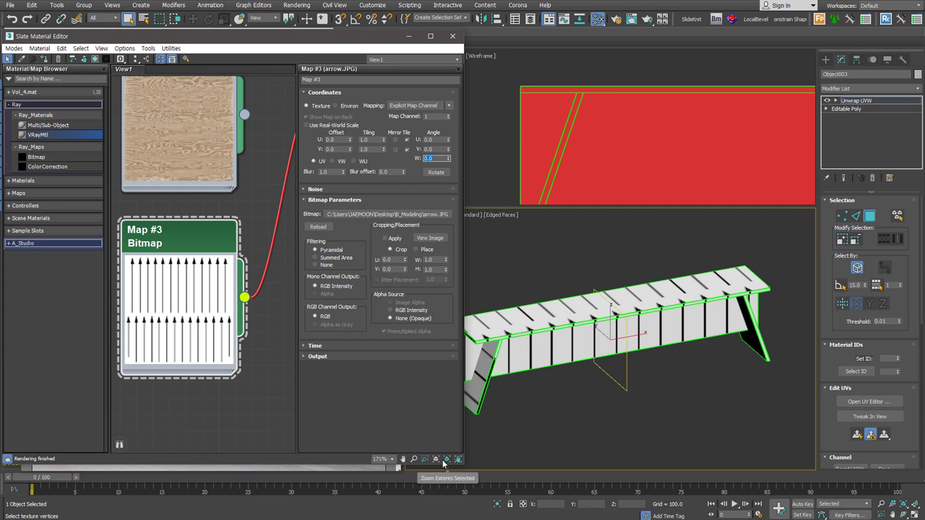
{"action": "type", "text": "90"}
{"action": "key", "text": "Return"}
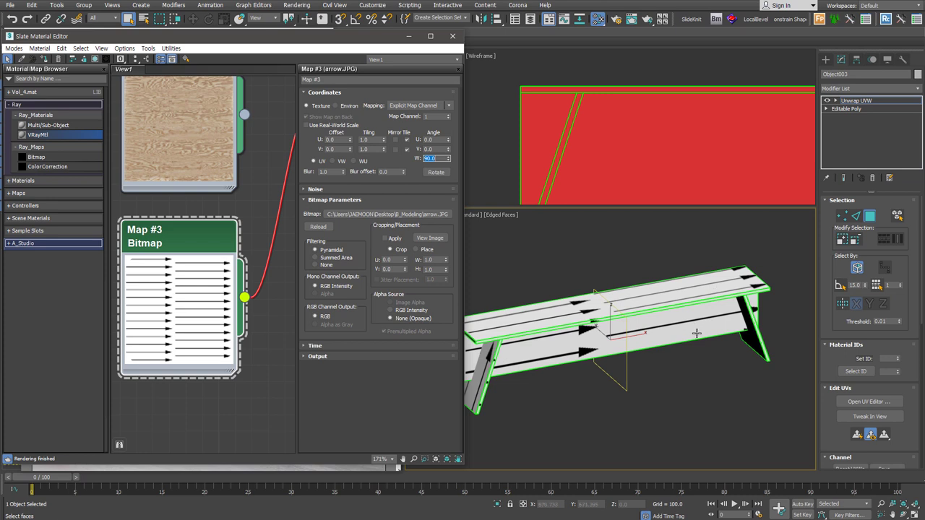
{"action": "middle_click_drag", "start_coordinate": [207, 160], "coordinate": [218, 247]}
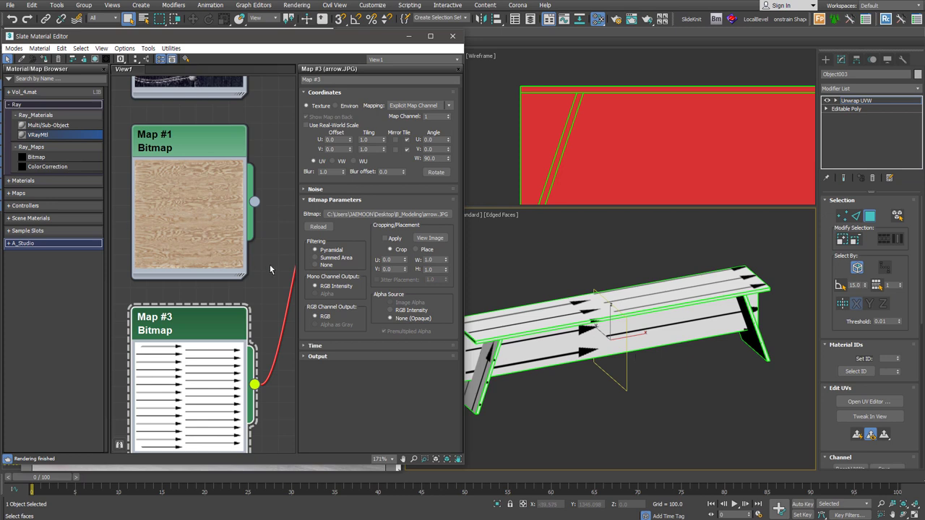
{"action": "middle_click_drag", "start_coordinate": [237, 366], "coordinate": [234, 349]}
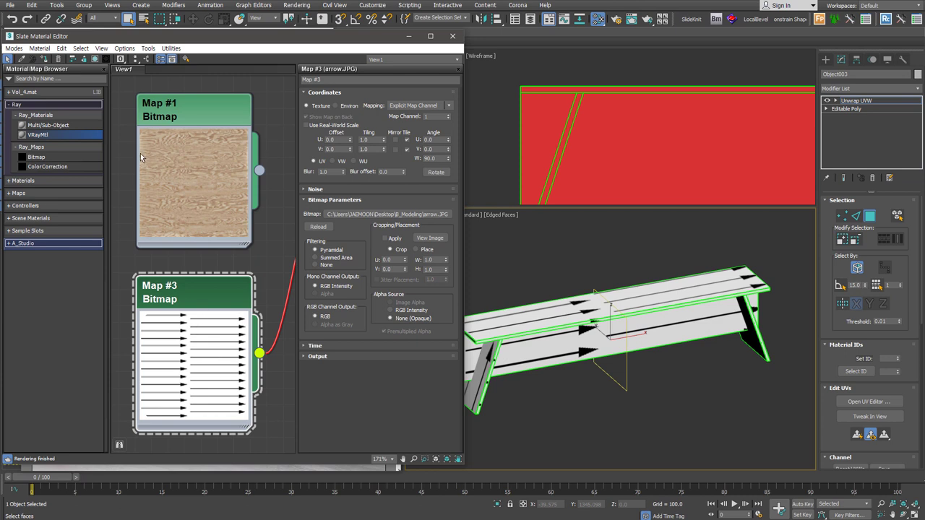
{"action": "scroll", "coordinate": [183, 183], "scroll_direction": "down", "scroll_amount": 2}
Step: Wire the Map #1 wood bitmap into Material #25's Diffuse map, replacing the arrow texture
{"action": "middle_click_drag", "start_coordinate": [183, 183], "coordinate": [183, 302]}
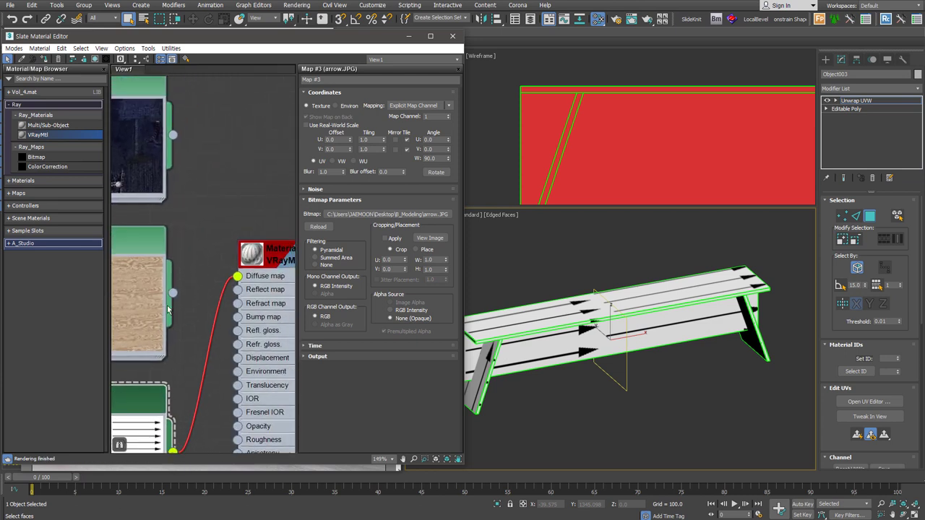
{"action": "left_click_drag", "start_coordinate": [174, 292], "coordinate": [237, 276]}
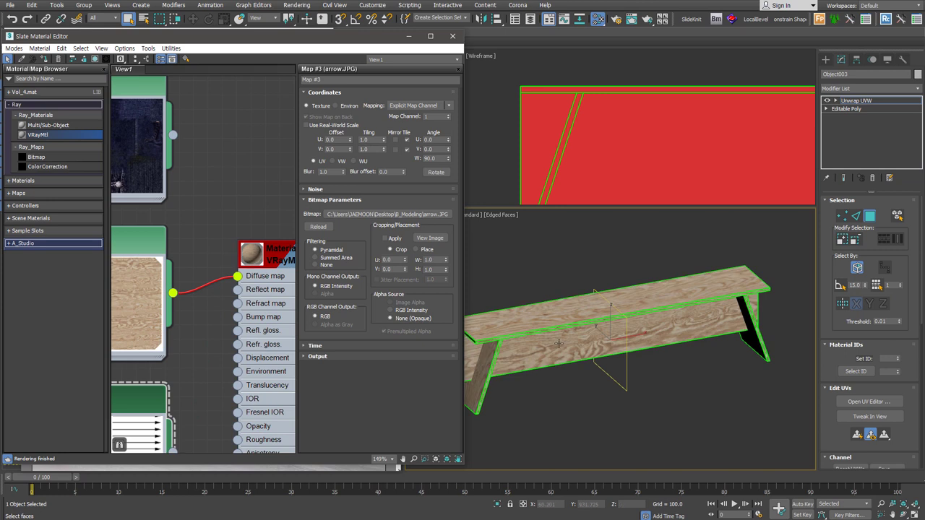
{"action": "scroll", "coordinate": [597, 351], "scroll_direction": "up", "scroll_amount": 4}
{"action": "scroll", "coordinate": [597, 351], "scroll_direction": "up", "scroll_amount": 1}
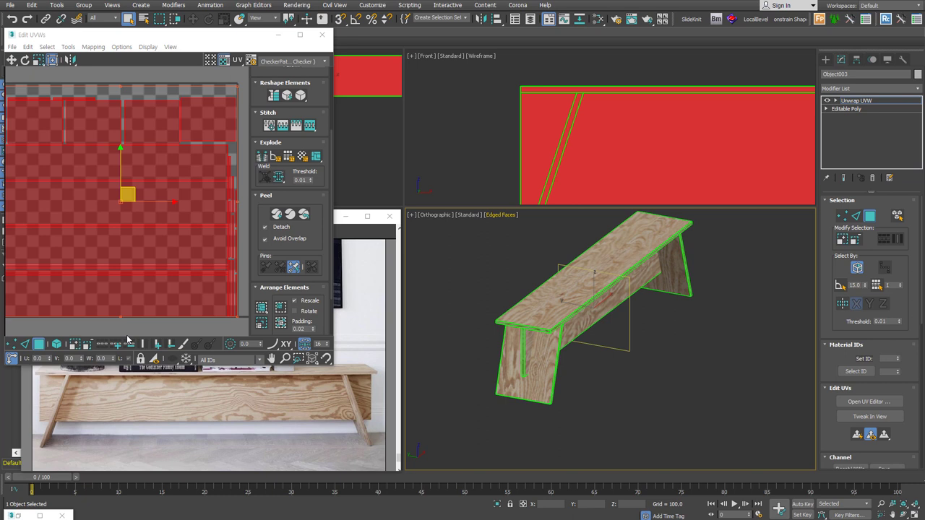
Step: Close the UV editor and inspect the plywood texture on the bench
{"action": "left_click", "coordinate": [321, 34]}
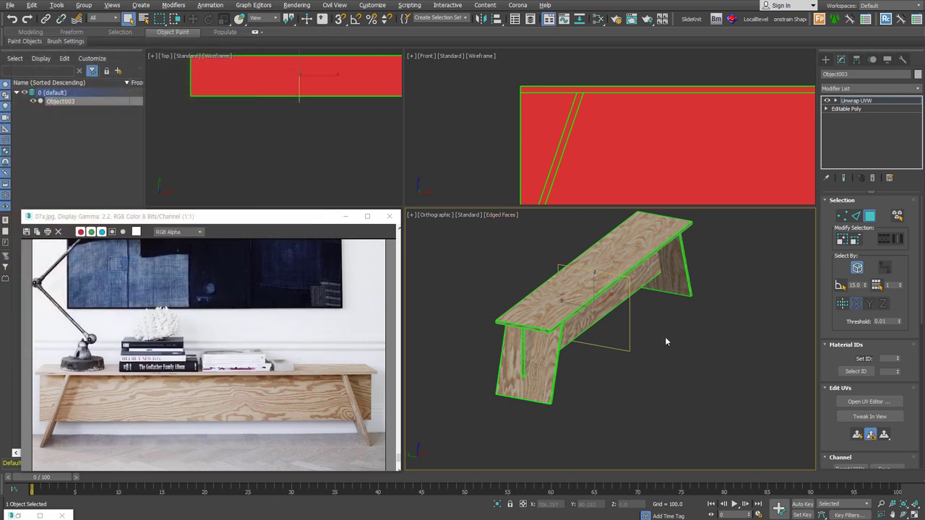
{"action": "middle_click_drag", "start_coordinate": [666, 340], "coordinate": [639, 343], "text": "alt"}
{"action": "key", "text": "ctrl+z"}
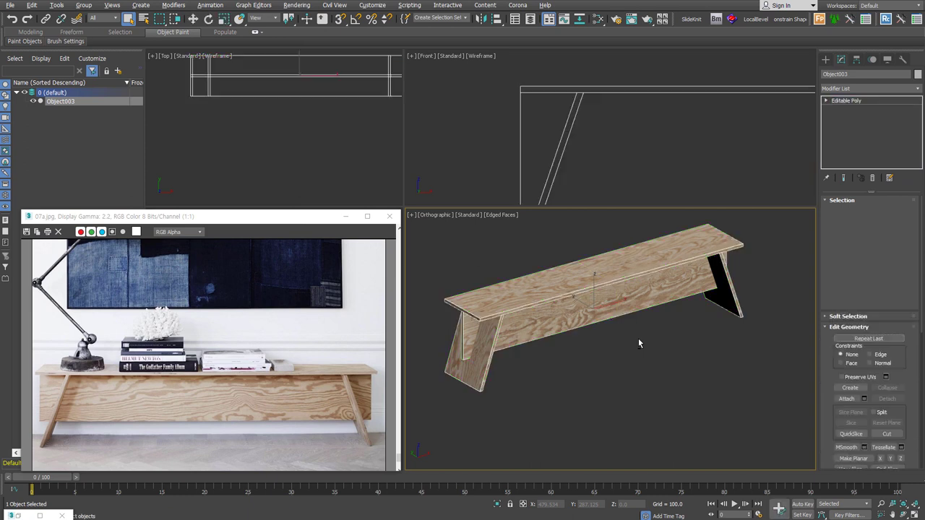
{"action": "middle_click_drag", "start_coordinate": [638, 339], "coordinate": [640, 351]}
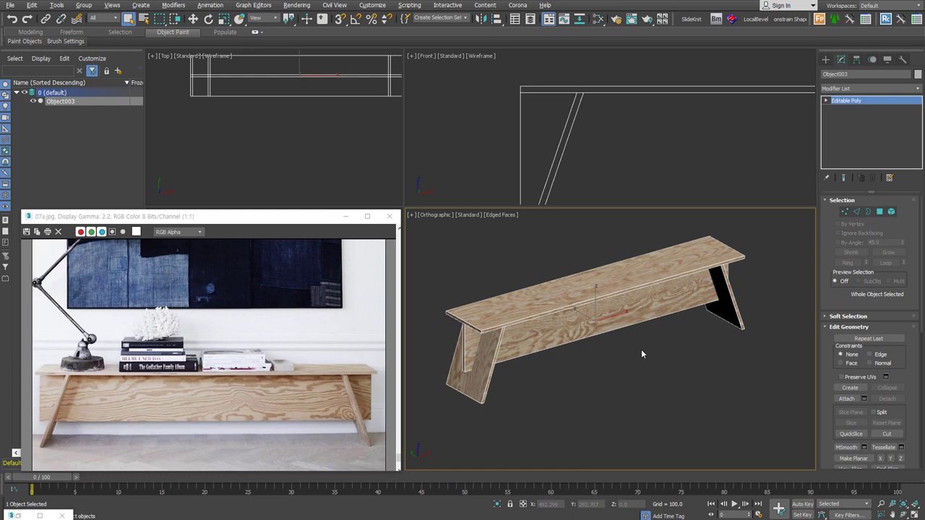
Step: Apply Unwrap UVW again, try shifting a front face's UV strip down, then undo it
{"action": "key", "text": "u"}
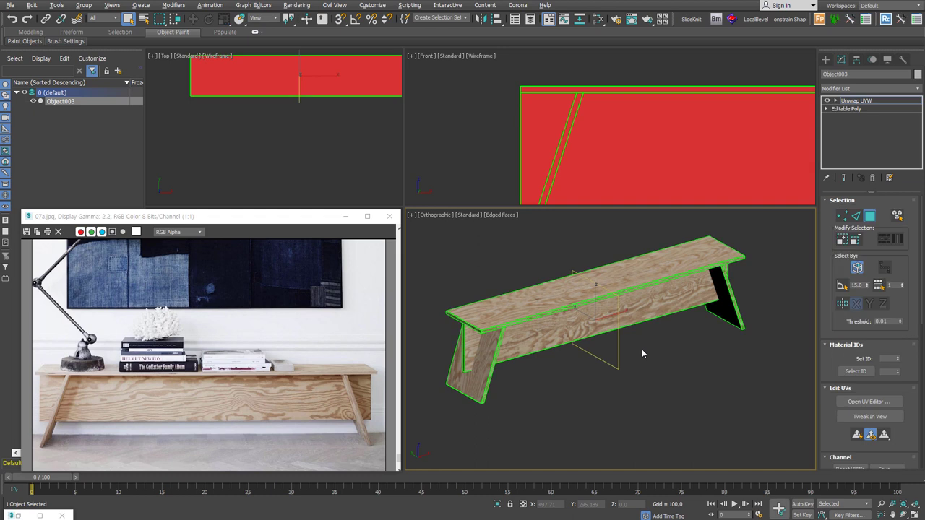
{"action": "left_click", "coordinate": [901, 404]}
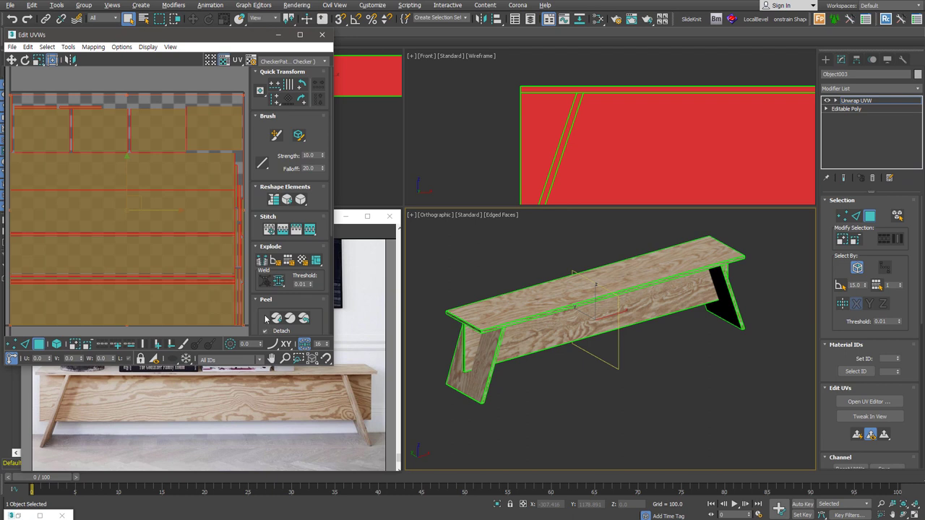
{"action": "left_click", "coordinate": [648, 403]}
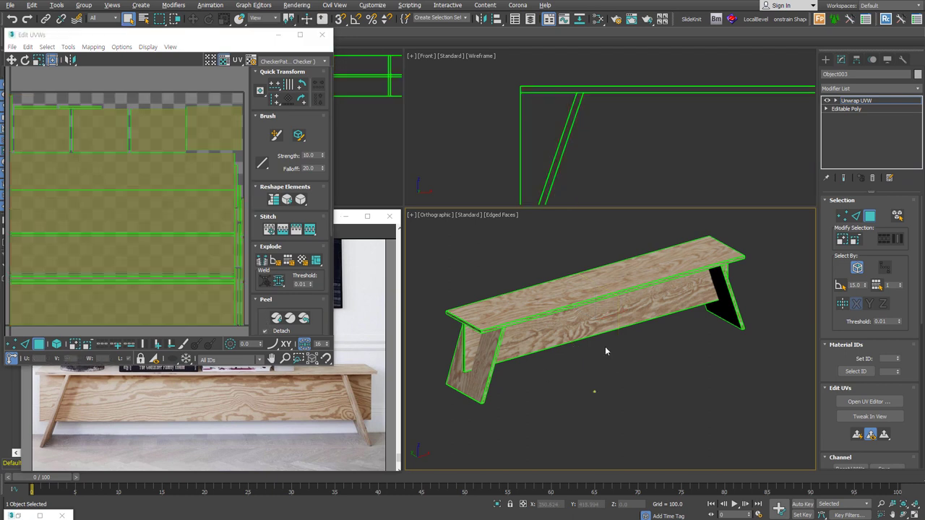
{"action": "middle_click_drag", "start_coordinate": [605, 346], "coordinate": [636, 340], "text": "alt"}
{"action": "left_click", "coordinate": [120, 184]}
{"action": "left_click_drag", "start_coordinate": [120, 184], "coordinate": [121, 214]}
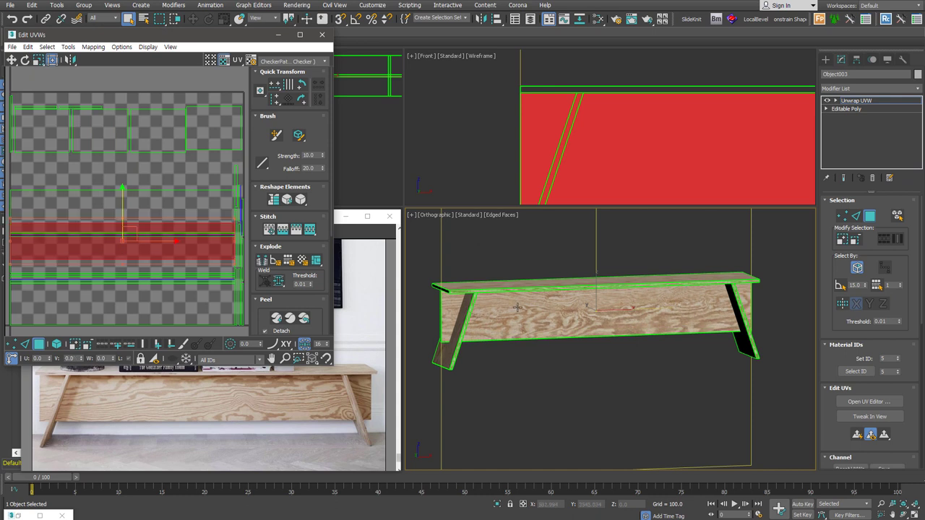
{"action": "left_click_drag", "start_coordinate": [124, 199], "coordinate": [124, 208]}
{"action": "key", "text": "ctrl+z"}
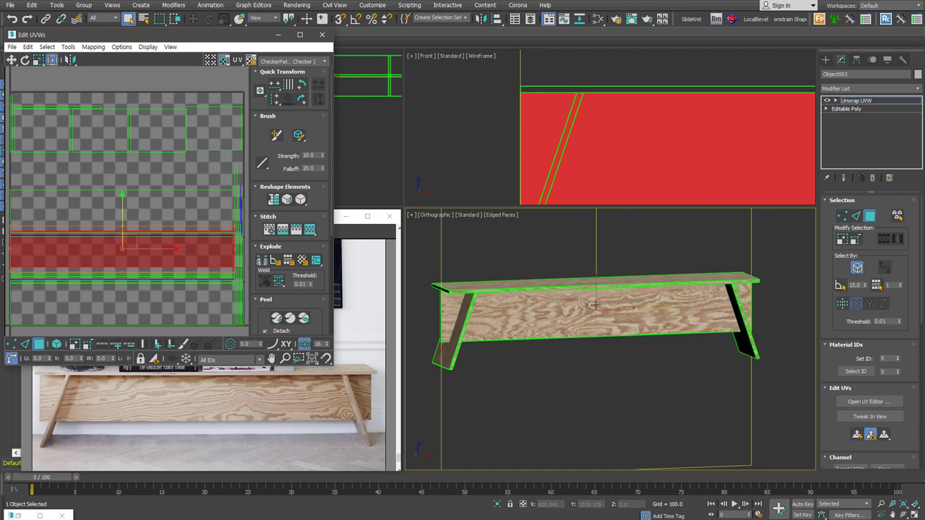
{"action": "middle_click_drag", "start_coordinate": [525, 344], "coordinate": [562, 360], "text": "alt"}
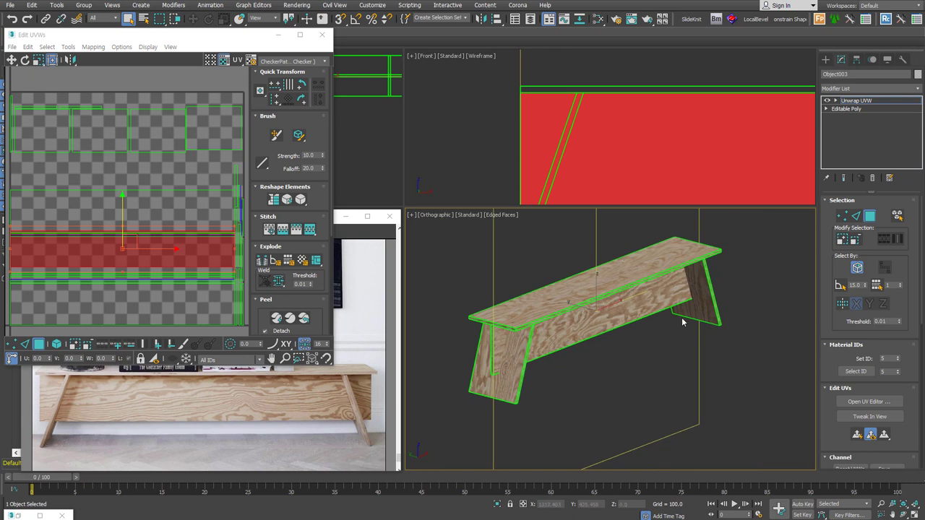
{"action": "key", "text": "ctrl+z"}
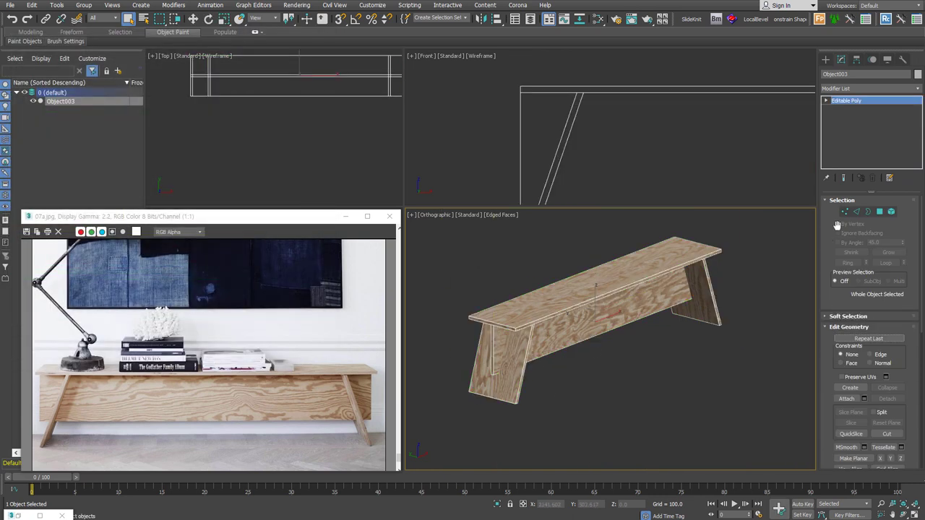
Step: Chamfer every edge of the bench to soften the board corners
{"action": "left_click", "coordinate": [856, 211]}
{"action": "key", "text": "ctrl+a"}
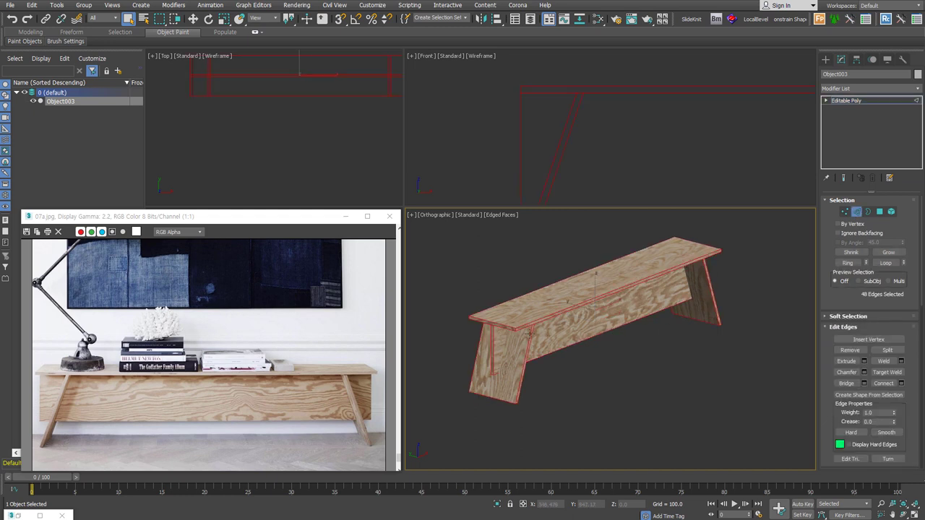
{"action": "scroll", "coordinate": [512, 337], "scroll_direction": "up", "scroll_amount": 3}
{"action": "scroll", "coordinate": [511, 337], "scroll_direction": "up", "scroll_amount": 3}
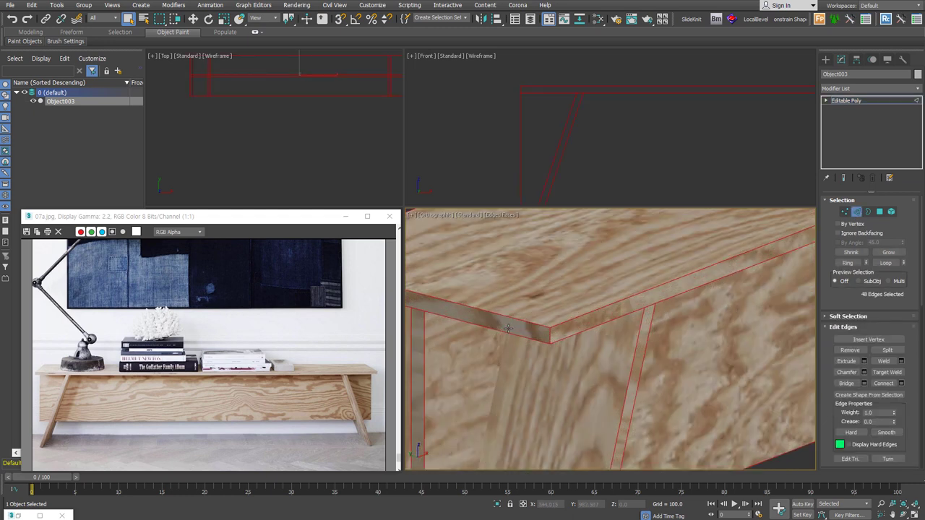
{"action": "scroll", "coordinate": [510, 333], "scroll_direction": "up", "scroll_amount": 2}
{"action": "right_click", "coordinate": [578, 316]}
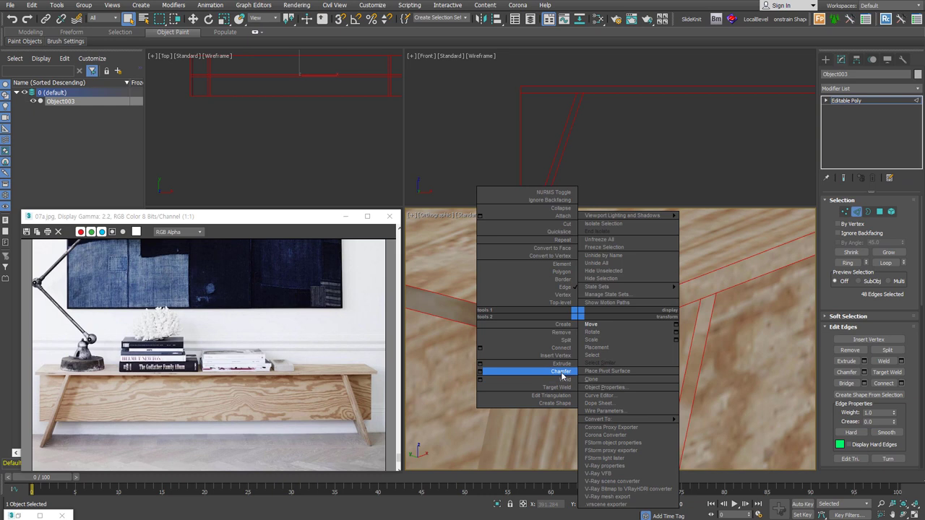
{"action": "left_click", "coordinate": [482, 372]}
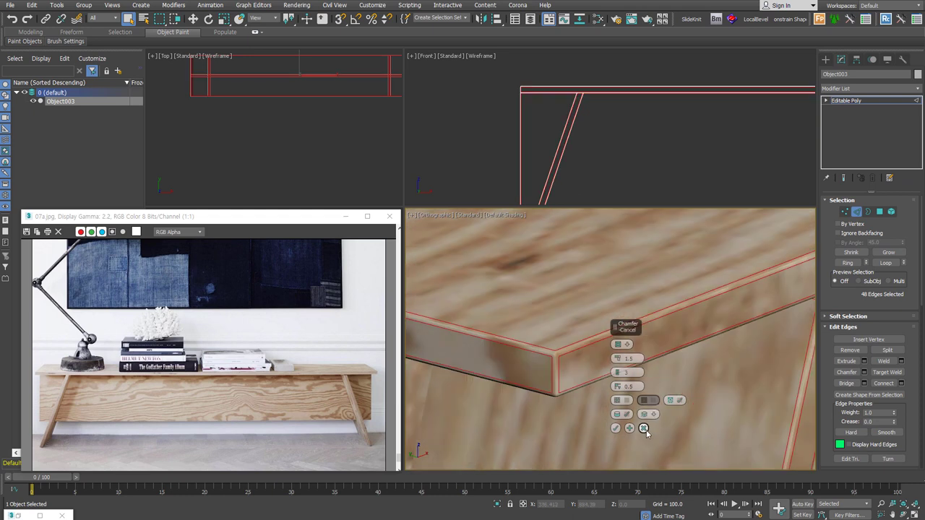
{"action": "left_click", "coordinate": [616, 428]}
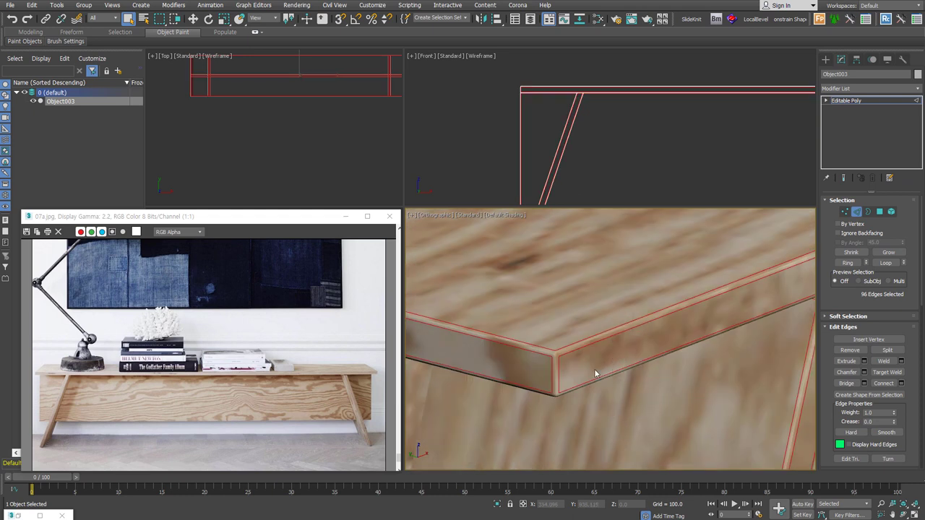
Step: Clear the edge selection and return to the whole-object level
{"action": "left_click", "coordinate": [629, 394]}
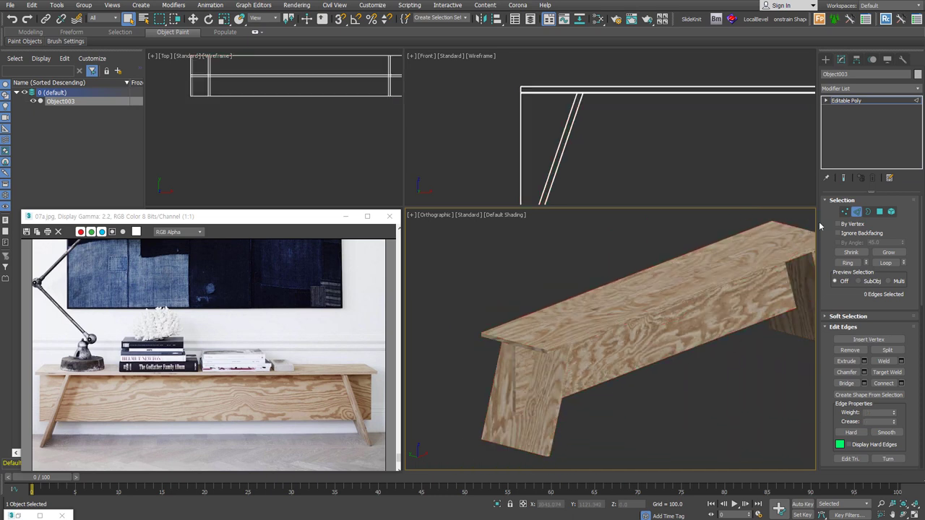
{"action": "left_click", "coordinate": [857, 211]}
{"action": "scroll", "coordinate": [533, 352], "scroll_direction": "up", "scroll_amount": 2}
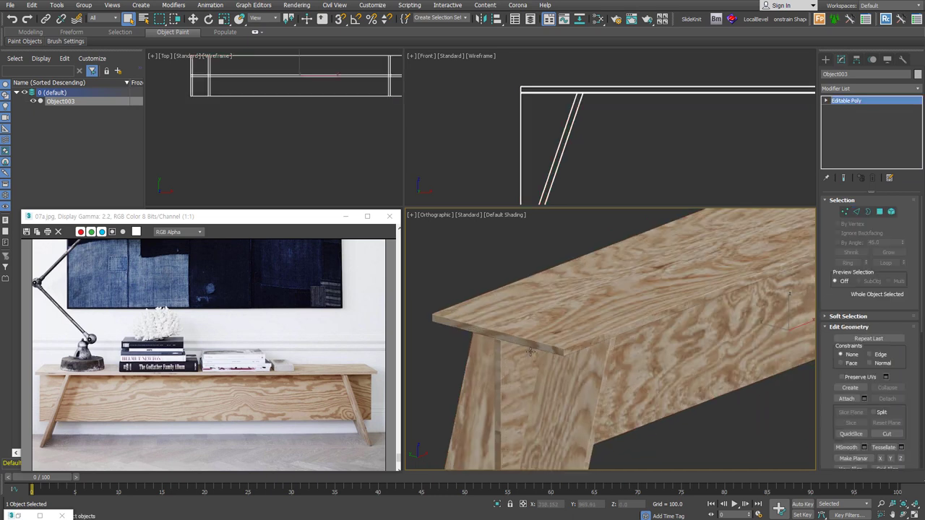
{"action": "scroll", "coordinate": [532, 352], "scroll_direction": "up", "scroll_amount": 2}
{"action": "scroll", "coordinate": [466, 332], "scroll_direction": "up", "scroll_amount": 2}
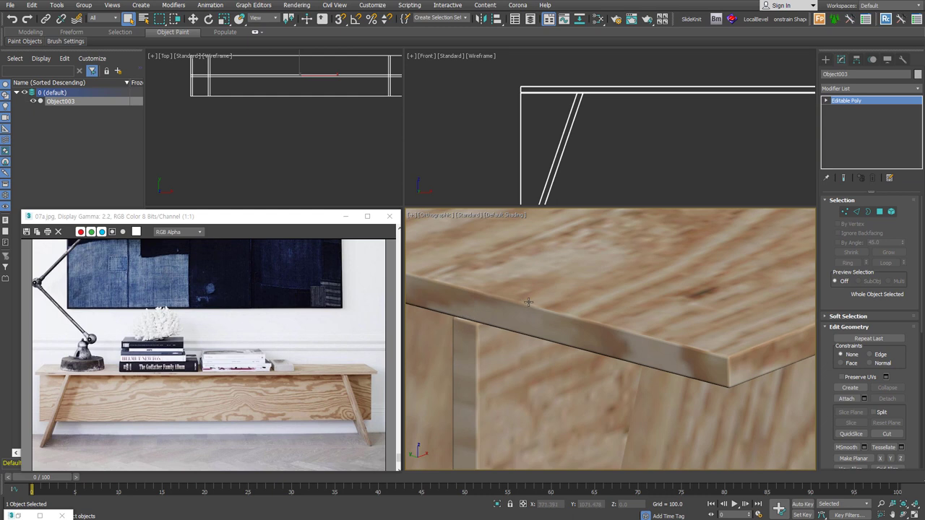
{"action": "scroll", "coordinate": [529, 302], "scroll_direction": "down", "scroll_amount": 6}
Step: Switch to the Top view and zoom to fit the bench
{"action": "middle_click_drag", "start_coordinate": [528, 302], "coordinate": [600, 328], "text": "alt"}
{"action": "scroll", "coordinate": [599, 328], "scroll_direction": "up", "scroll_amount": 3}
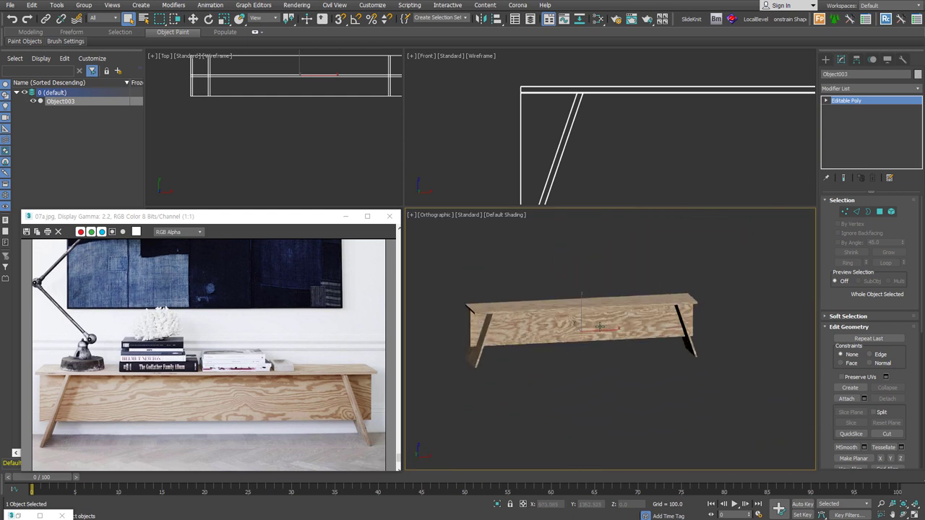
{"action": "key", "text": "t"}
{"action": "key", "text": "ctrl+shift+z"}
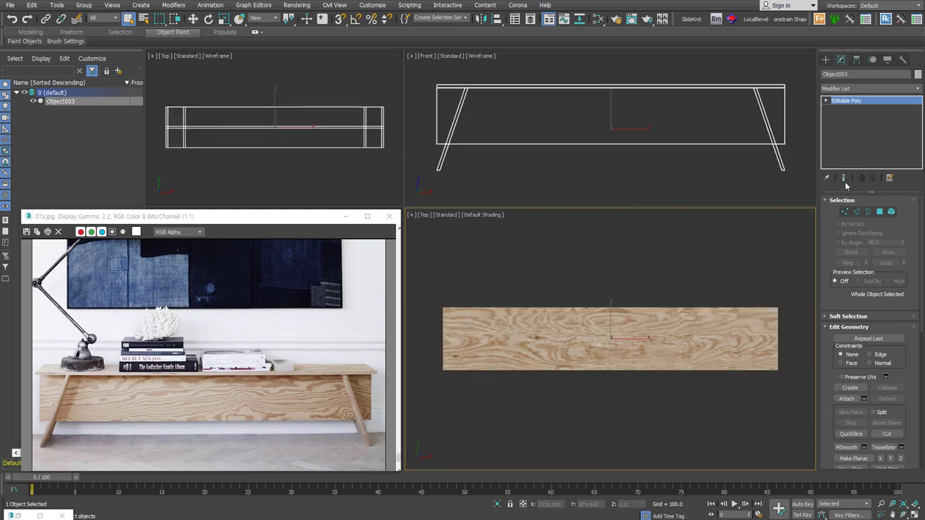
Step: Draw a large Standard Primitives plane as the floor beneath the bench
{"action": "left_click", "coordinate": [825, 59]}
{"action": "left_click", "coordinate": [888, 158]}
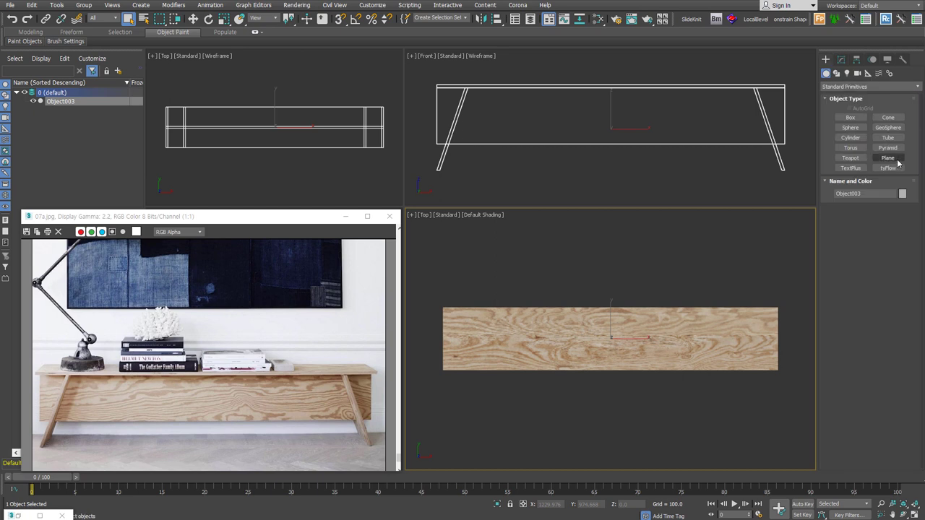
{"action": "scroll", "coordinate": [596, 326], "scroll_direction": "down", "scroll_amount": 2}
{"action": "scroll", "coordinate": [596, 325], "scroll_direction": "down", "scroll_amount": 4}
{"action": "mouse_move", "coordinate": [429, 310]}
{"action": "left_mouse_down"}
{"action": "mouse_move", "coordinate": [847, 391]}
{"action": "mouse_move", "coordinate": [806, 492]}
{"action": "left_mouse_up"}
{"action": "mouse_move", "coordinate": [598, 420]}
{"action": "middle_mouse_down", "text": "alt"}
{"action": "mouse_move", "coordinate": [665, 339]}
{"action": "mouse_move", "coordinate": [578, 394]}
{"action": "middle_mouse_up", "text": "alt"}
{"action": "scroll", "coordinate": [578, 393], "scroll_direction": "up", "scroll_amount": 3}
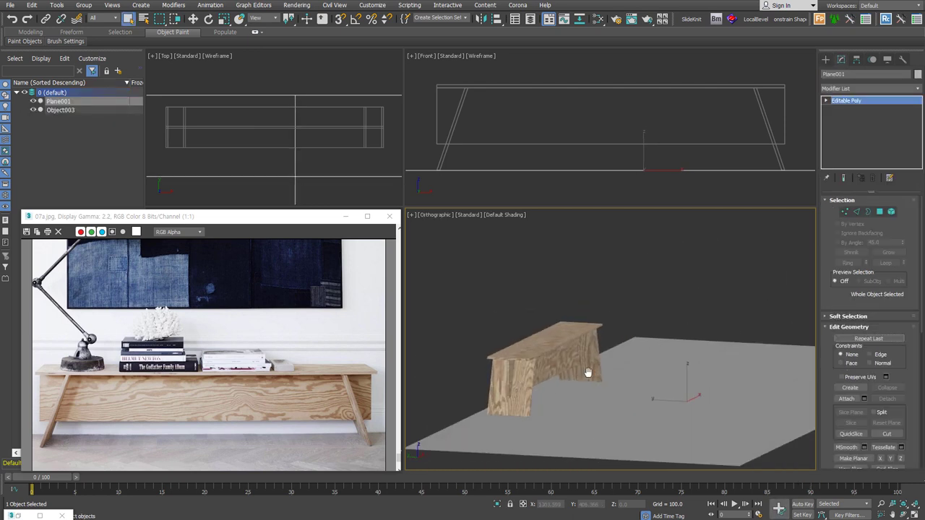
{"action": "scroll", "coordinate": [549, 395], "scroll_direction": "up", "scroll_amount": 2}
{"action": "left_click", "coordinate": [856, 211]}
Step: Turn on Edged Faces (F4) and select the floor plane's back border edge for moving
{"action": "key", "text": "ctrl+a"}
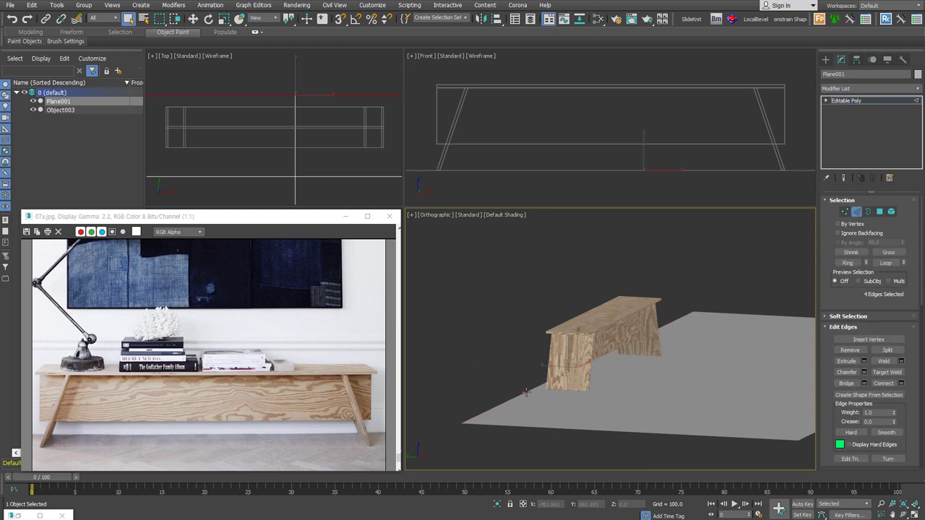
{"action": "right_click", "coordinate": [536, 329]}
{"action": "left_click", "coordinate": [579, 342]}
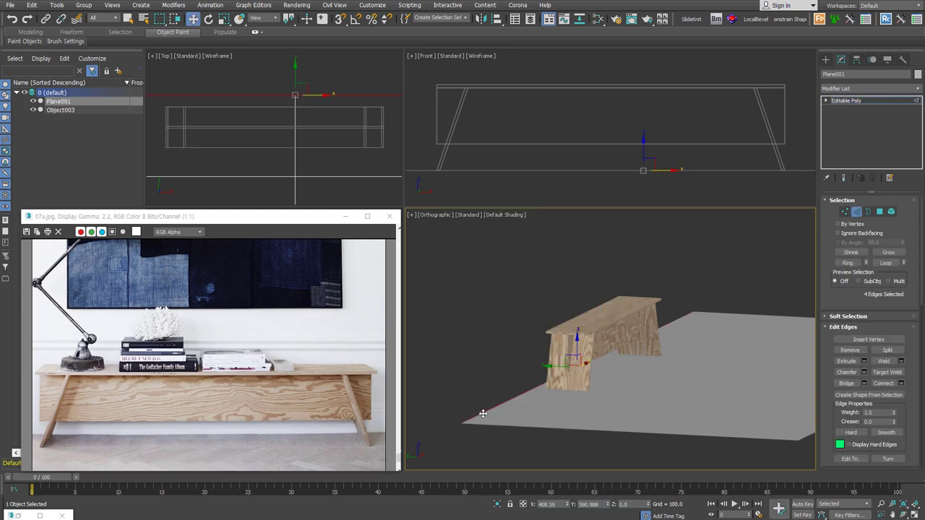
{"action": "key", "text": "F4"}
{"action": "middle_click_drag", "start_coordinate": [545, 398], "coordinate": [618, 402], "text": "alt"}
{"action": "double_click", "coordinate": [621, 403]}
{"action": "double_click", "coordinate": [531, 403]}
{"action": "mouse_move", "coordinate": [530, 402]}
{"action": "middle_mouse_down", "text": "alt"}
{"action": "mouse_move", "coordinate": [630, 405]}
{"action": "mouse_move", "coordinate": [619, 398]}
{"action": "middle_mouse_up", "text": "alt"}
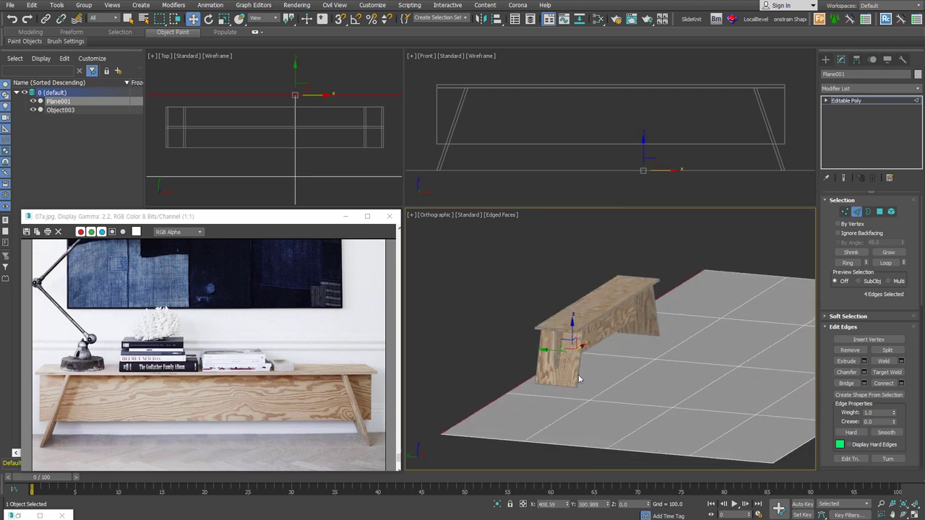
{"action": "scroll", "coordinate": [578, 379], "scroll_direction": "down", "scroll_amount": 2}
Step: Extrude the back edge upward into a tall wall and check it from the front view
{"action": "left_click_drag", "start_coordinate": [578, 365], "coordinate": [595, 112], "text": "shift"}
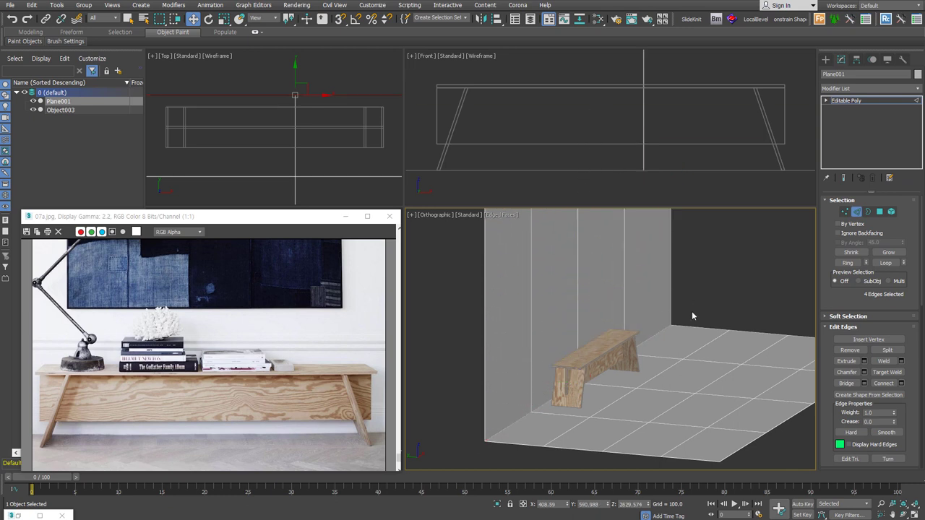
{"action": "middle_click_drag", "start_coordinate": [691, 315], "coordinate": [629, 311], "text": "alt"}
{"action": "scroll", "coordinate": [630, 310], "scroll_direction": "down", "scroll_amount": 2}
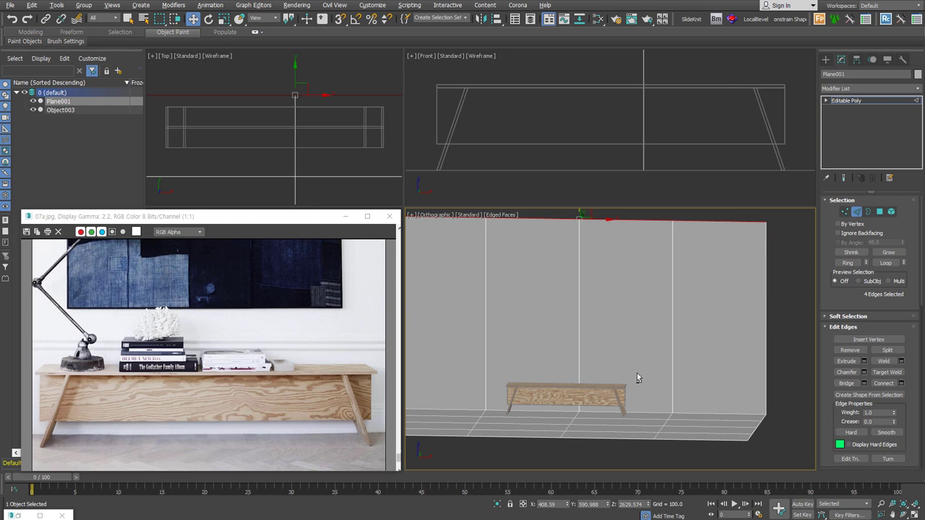
{"action": "key", "text": "f"}
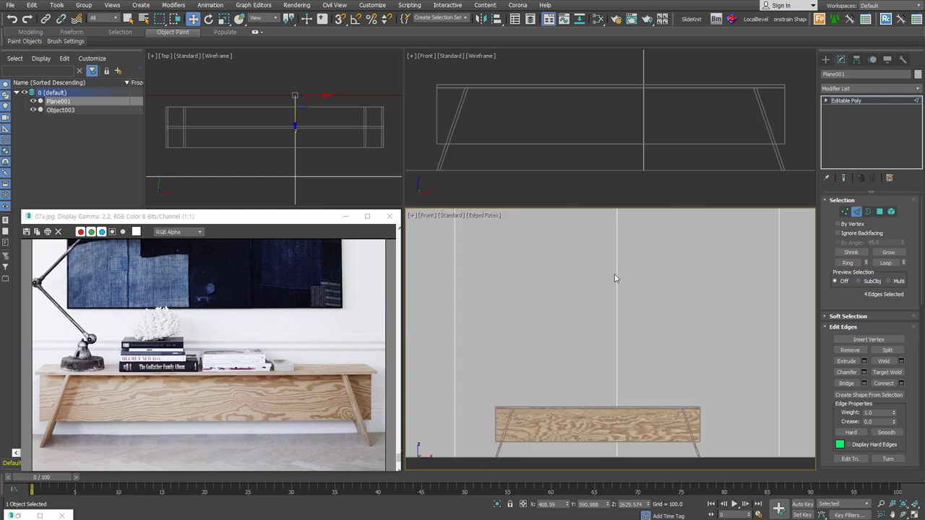
{"action": "scroll", "coordinate": [614, 278], "scroll_direction": "down", "scroll_amount": 3}
{"action": "mouse_move", "coordinate": [614, 278]}
{"action": "middle_mouse_down", "text": "alt"}
{"action": "mouse_move", "coordinate": [590, 353]}
{"action": "mouse_move", "coordinate": [599, 328]}
{"action": "mouse_move", "coordinate": [647, 425]}
{"action": "mouse_move", "coordinate": [636, 391]}
{"action": "middle_mouse_up", "text": "alt"}
{"action": "left_click", "coordinate": [599, 329]}
{"action": "left_click", "coordinate": [857, 211]}
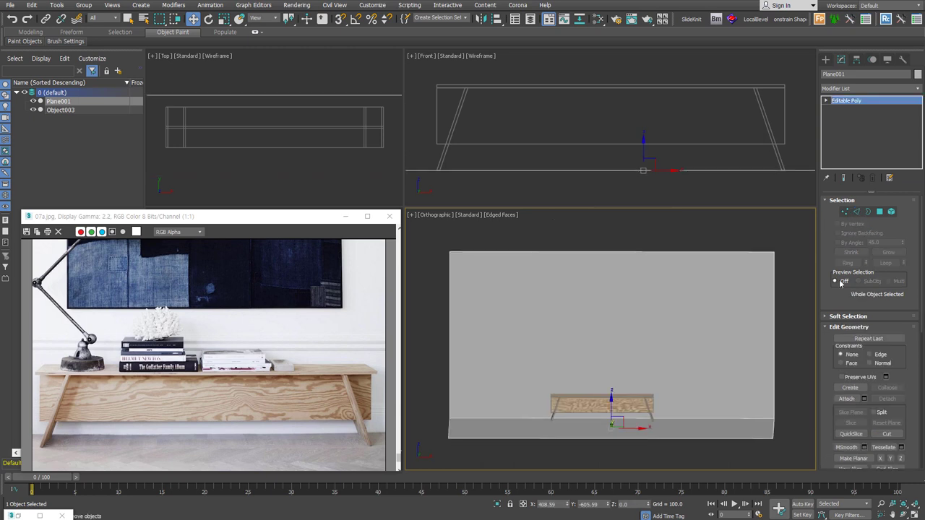
Step: Add an Edit Poly modifier to Plane001 and cut two vertical and two horizontal edge loops
{"action": "key", "text": "alt+e"}
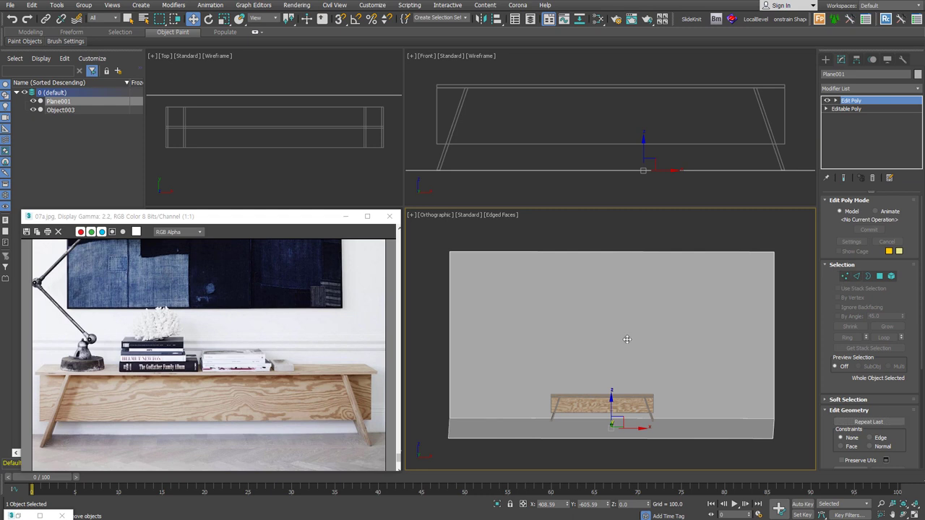
{"action": "key", "text": "alt+shift+w"}
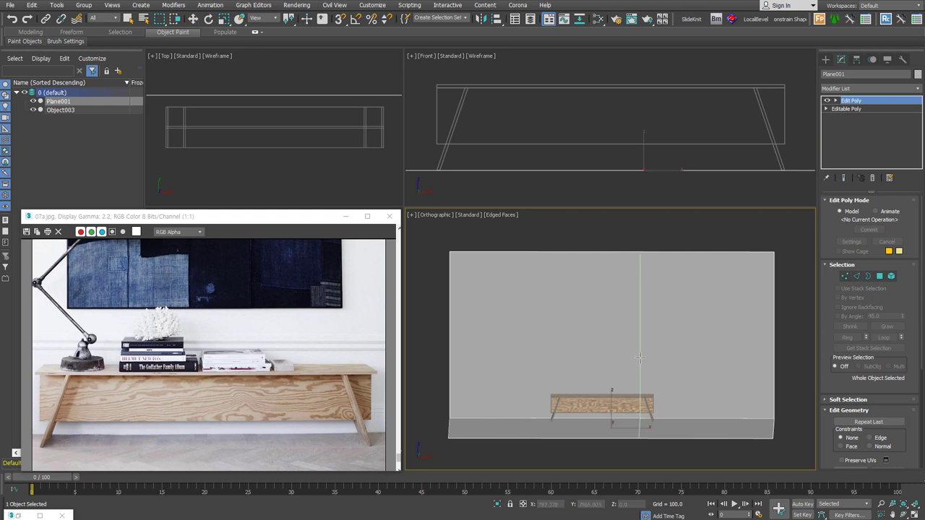
{"action": "left_click", "coordinate": [640, 358]}
{"action": "left_click", "coordinate": [564, 364]}
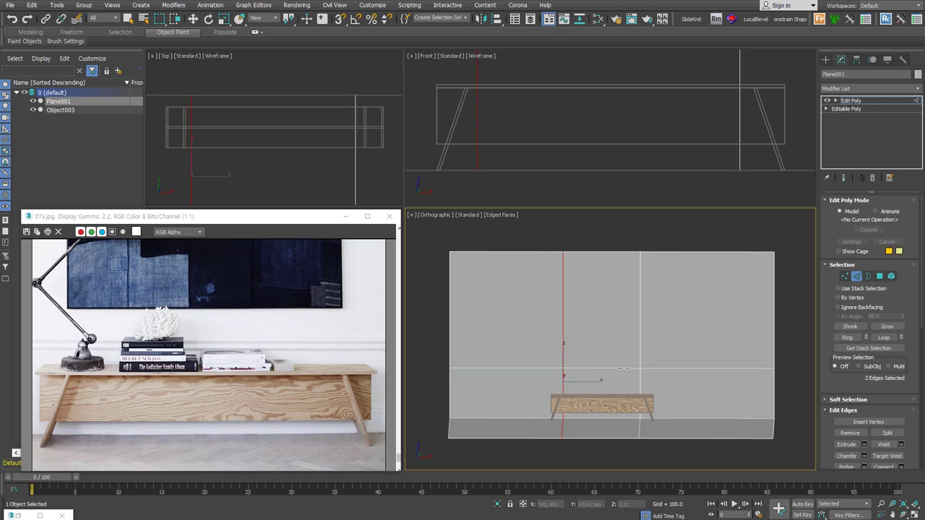
{"action": "left_click", "coordinate": [623, 371]}
{"action": "left_click", "coordinate": [621, 293]}
{"action": "key", "text": "w"}
Step: Detach the centre wall panel above the bench as object 'pic' and remove the Edit Poly modifier
{"action": "left_click", "coordinate": [879, 276]}
{"action": "left_click", "coordinate": [623, 339]}
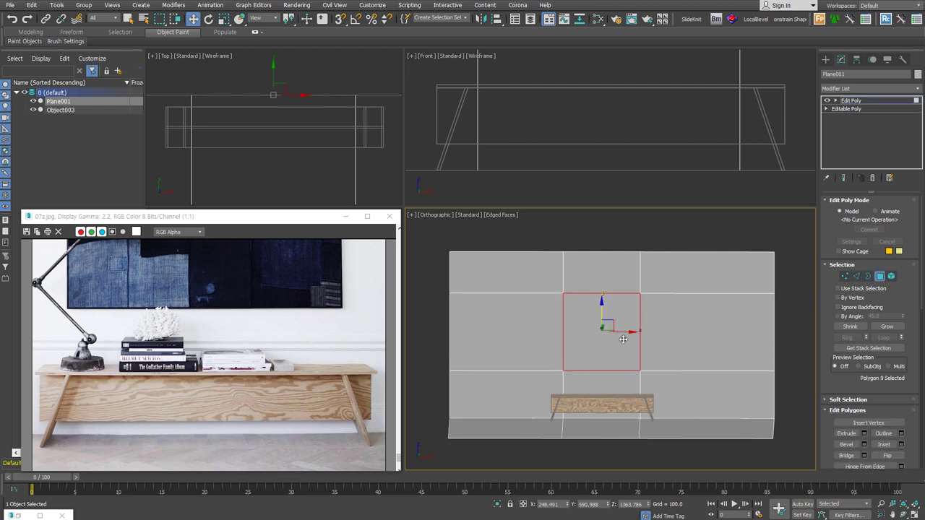
{"action": "key", "text": "alt+d"}
{"action": "type", "text": "pl"}
{"action": "key", "text": "Return"}
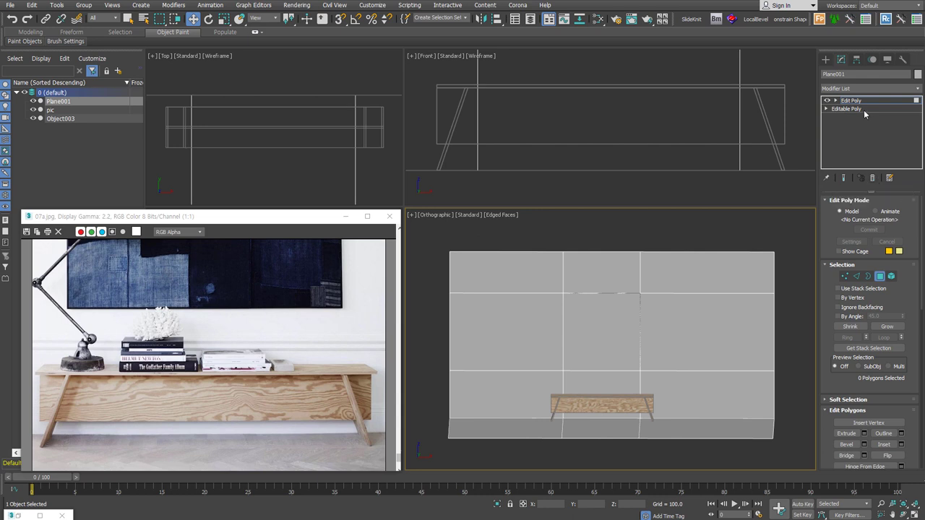
{"action": "left_click", "coordinate": [873, 178]}
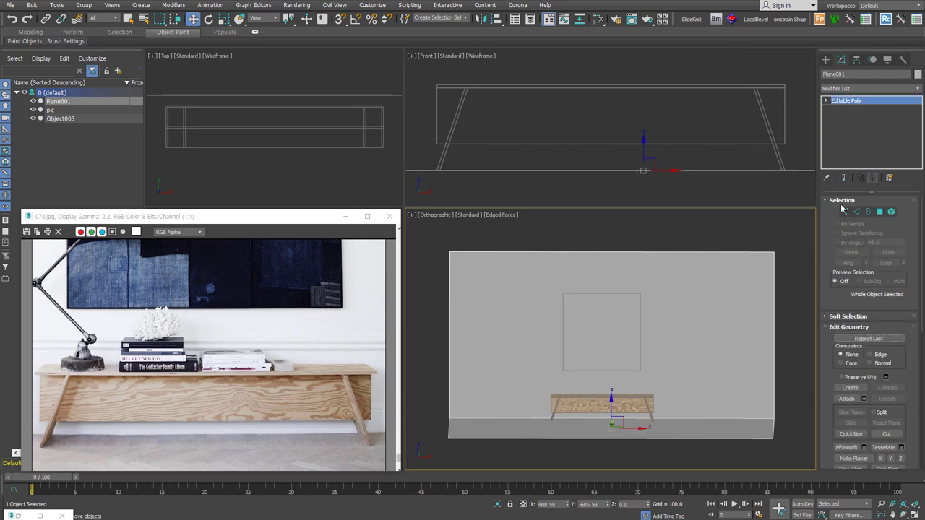
Step: Select the pic plane on the wall and centre its pivot on the object
{"action": "middle_click_drag", "start_coordinate": [617, 402], "coordinate": [631, 427], "text": "alt"}
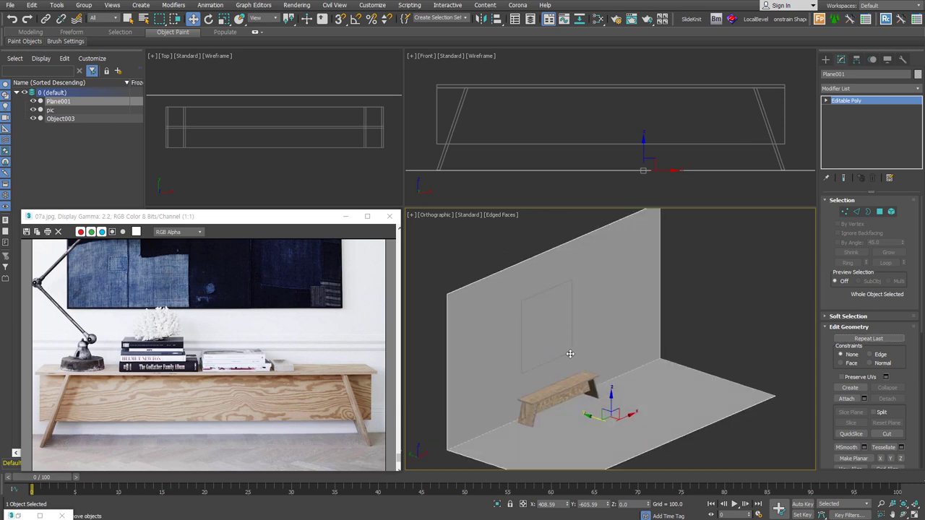
{"action": "left_click", "coordinate": [529, 235]}
{"action": "left_click", "coordinate": [548, 296]}
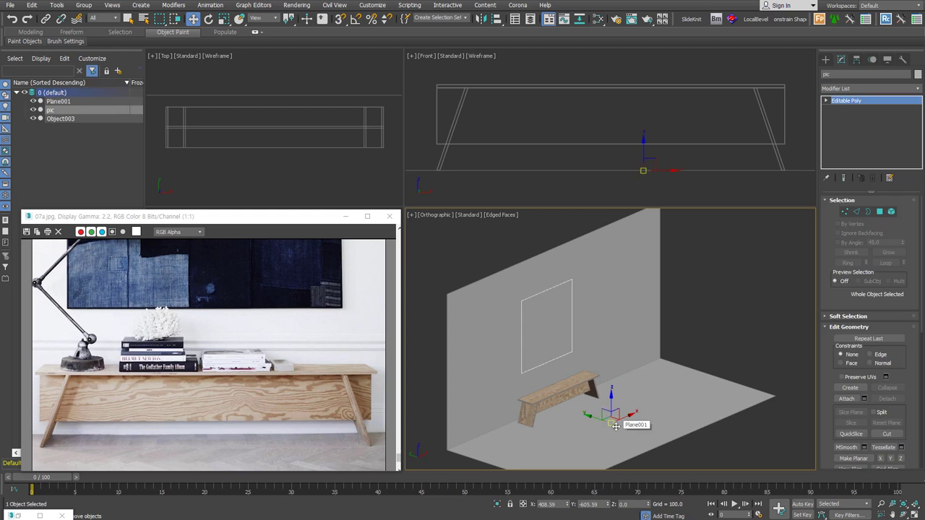
{"action": "key", "text": "ctrl+z"}
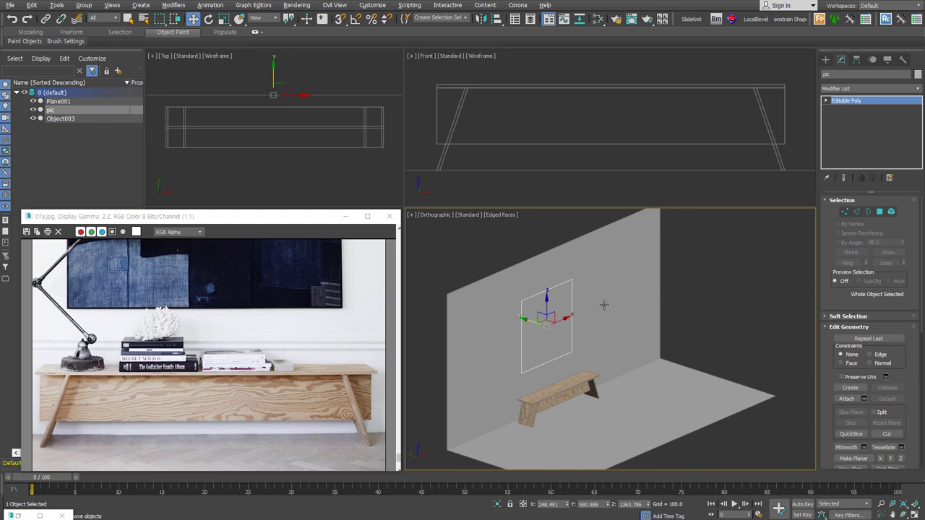
Step: Check the Pivot_Center hotkey in Customize User Interface, close it, then select Plane001
{"action": "left_click", "coordinate": [372, 5]}
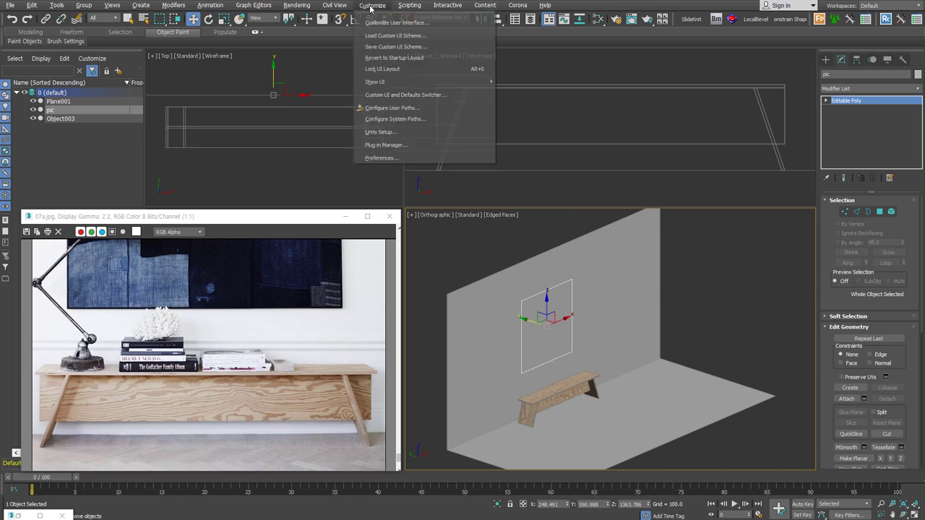
{"action": "left_click", "coordinate": [382, 23]}
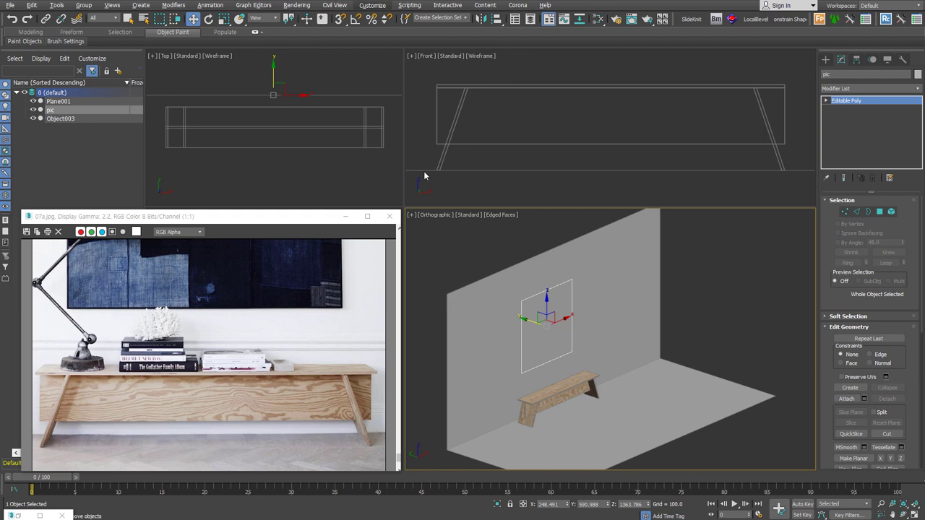
{"action": "left_click", "coordinate": [545, 201]}
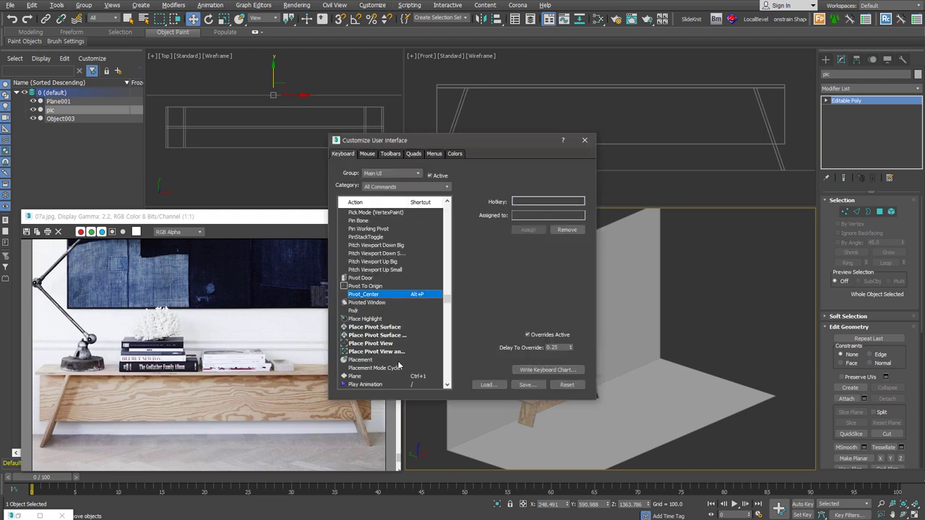
{"action": "left_click", "coordinate": [525, 202]}
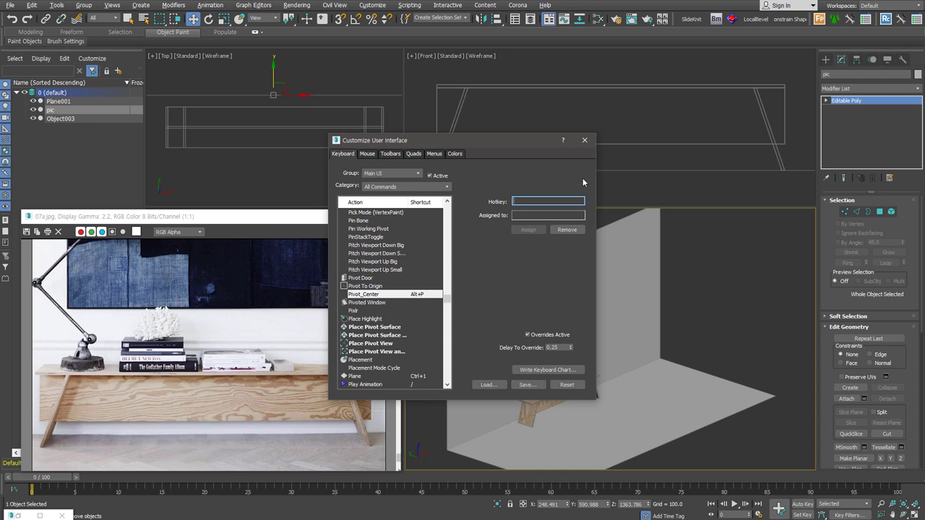
{"action": "left_click", "coordinate": [585, 140]}
{"action": "left_click", "coordinate": [712, 297]}
{"action": "left_click", "coordinate": [557, 333]}
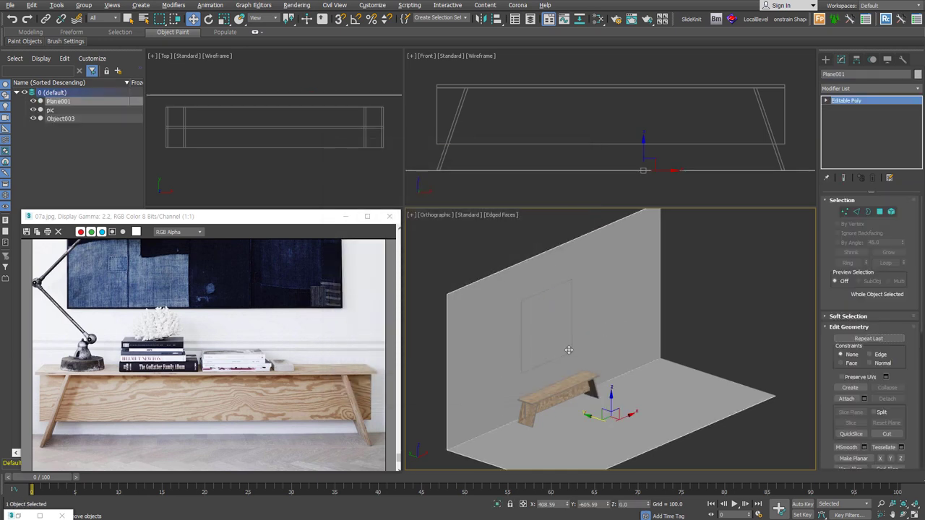
Step: Give pic a Shell with zero inner amount and some outer thickness, then collapse it
{"action": "left_click_drag", "start_coordinate": [482, 244], "coordinate": [599, 388]}
{"action": "middle_click_drag", "start_coordinate": [599, 388], "coordinate": [605, 368], "text": "alt"}
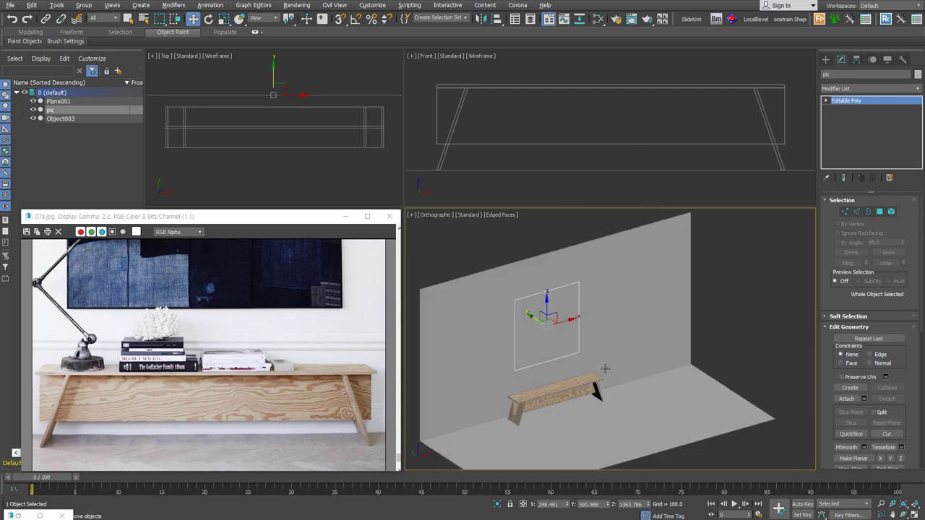
{"action": "key", "text": "z"}
{"action": "key", "text": "z"}
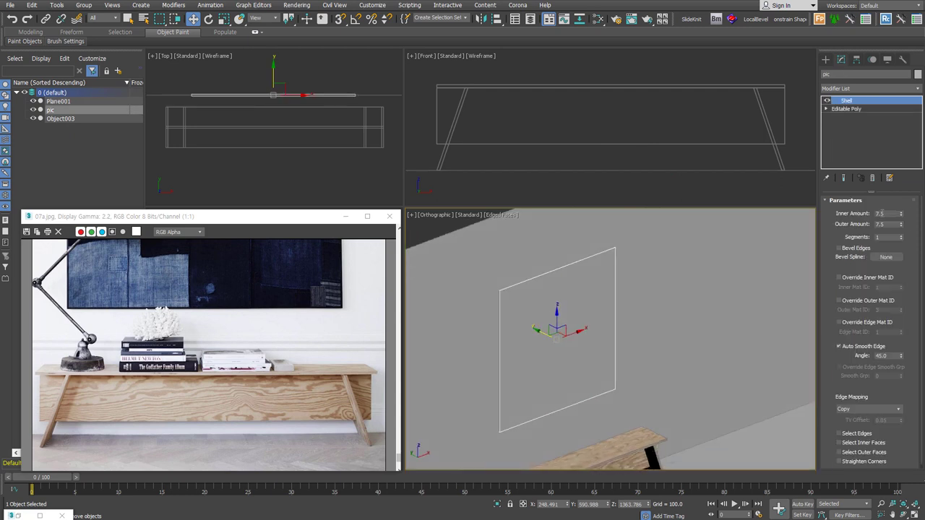
{"action": "right_click", "coordinate": [901, 214]}
{"action": "mouse_move", "coordinate": [901, 225]}
{"action": "left_mouse_down"}
{"action": "mouse_move", "coordinate": [906, 231]}
{"action": "mouse_move", "coordinate": [906, 224]}
{"action": "left_mouse_up"}
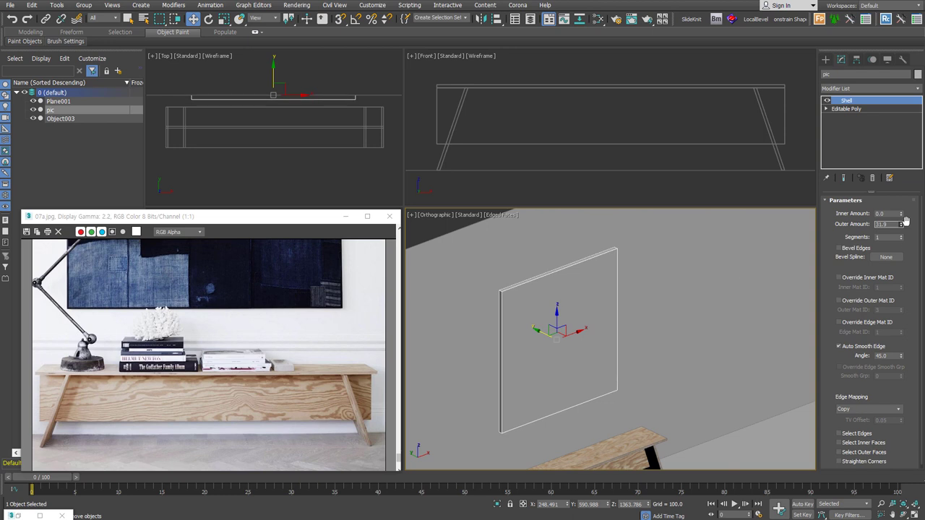
{"action": "middle_click_drag", "start_coordinate": [580, 348], "coordinate": [577, 346], "text": "alt"}
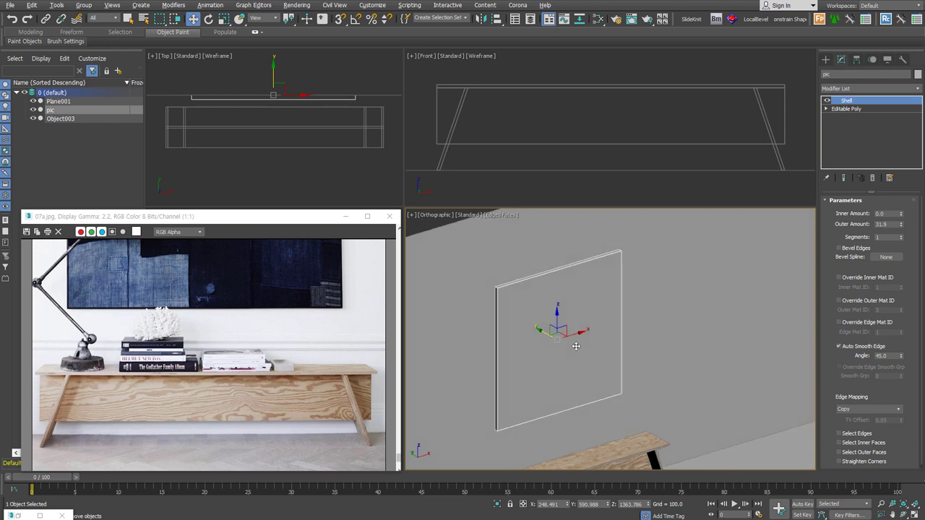
{"action": "key", "text": "Delete"}
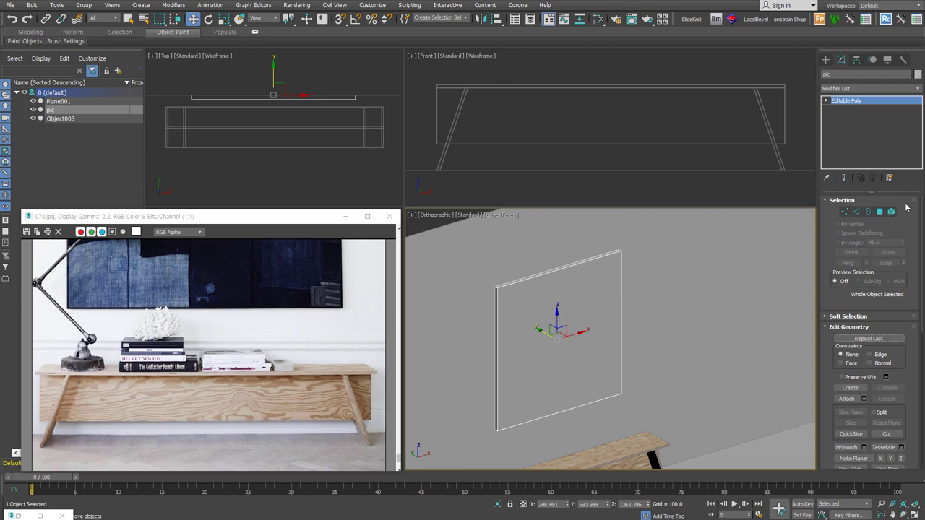
Step: Inset pic's front polygon to form a frame border
{"action": "left_click", "coordinate": [880, 211]}
{"action": "left_click", "coordinate": [562, 312]}
{"action": "right_click", "coordinate": [516, 314]}
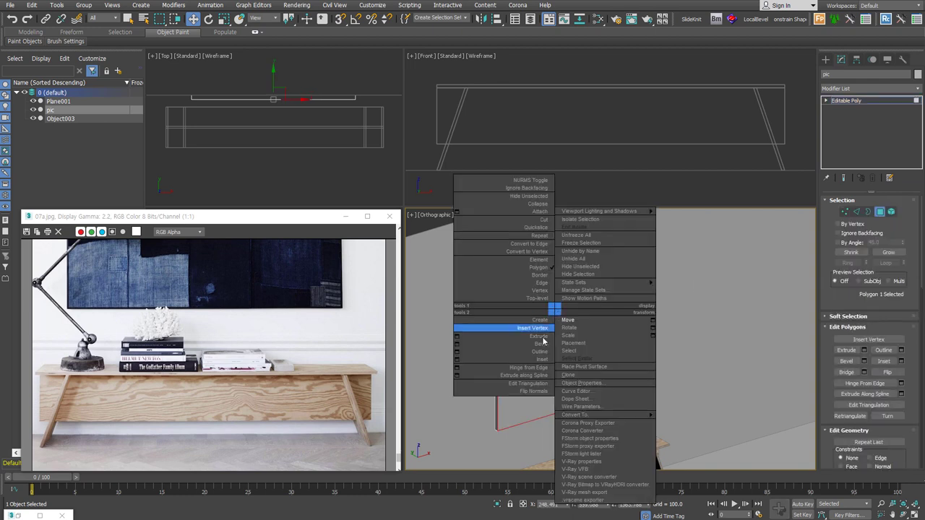
{"action": "left_click", "coordinate": [498, 354]}
{"action": "scroll", "coordinate": [461, 254], "scroll_direction": "up", "scroll_amount": 5}
{"action": "scroll", "coordinate": [460, 254], "scroll_direction": "up", "scroll_amount": 3}
{"action": "left_click_drag", "start_coordinate": [460, 255], "coordinate": [467, 255]}
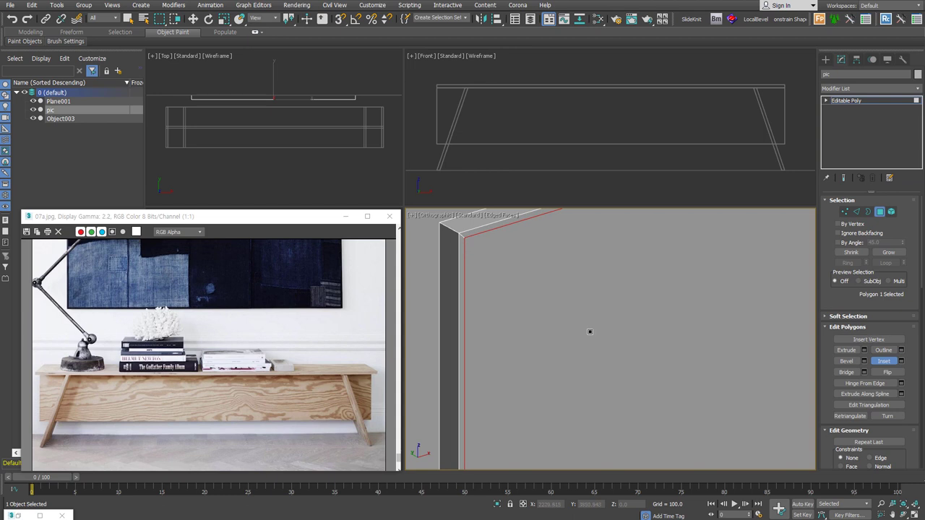
{"action": "scroll", "coordinate": [577, 311], "scroll_direction": "down", "scroll_amount": 4}
Step: Switch to wireframe and select the plane's outer open border
{"action": "key", "text": "3"}
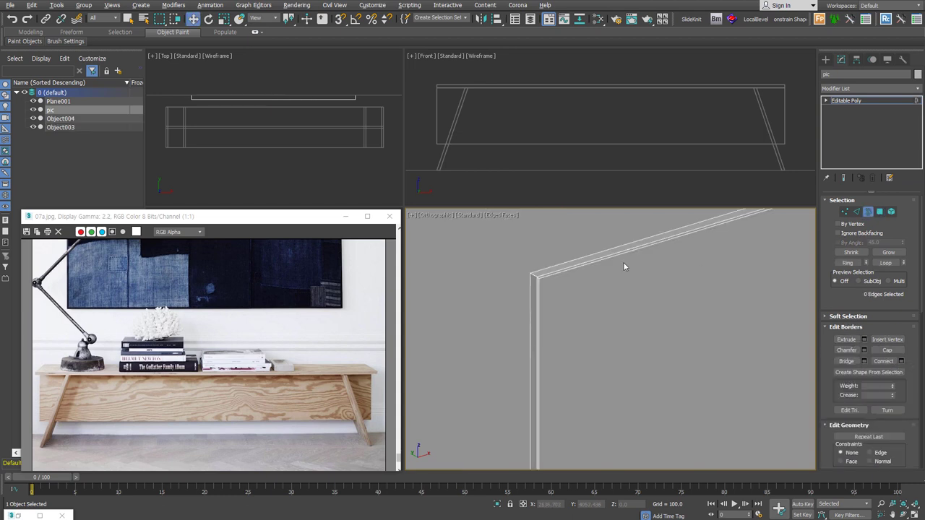
{"action": "key", "text": "F3"}
{"action": "left_click", "coordinate": [574, 267]}
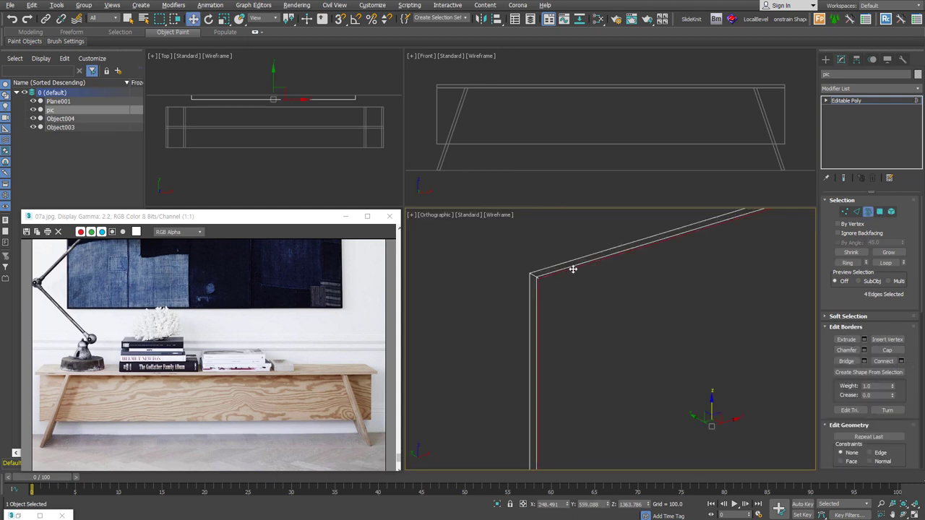
{"action": "mouse_move", "coordinate": [695, 417]}
{"action": "middle_mouse_down", "text": "alt"}
{"action": "mouse_move", "coordinate": [709, 422]}
{"action": "mouse_move", "coordinate": [693, 423]}
{"action": "middle_mouse_up", "text": "alt"}
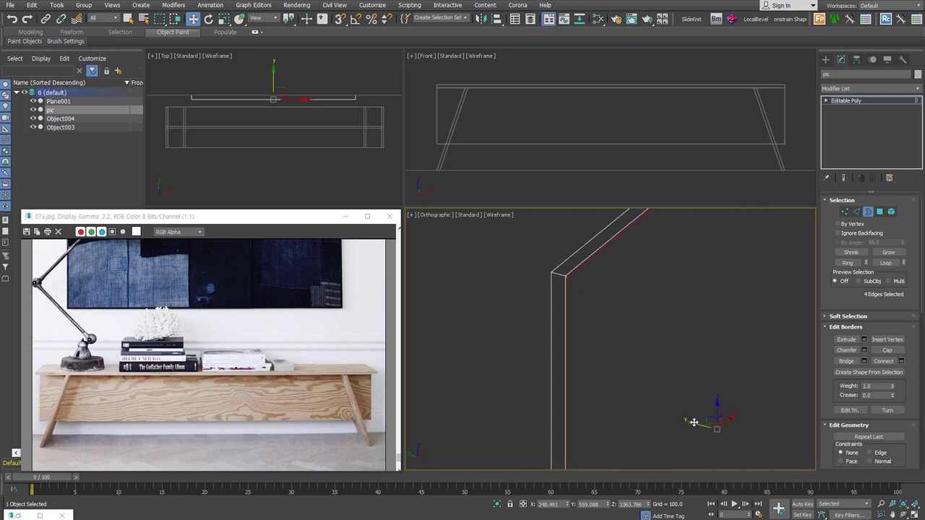
{"action": "middle_click_drag", "start_coordinate": [556, 272], "coordinate": [586, 281], "text": "alt"}
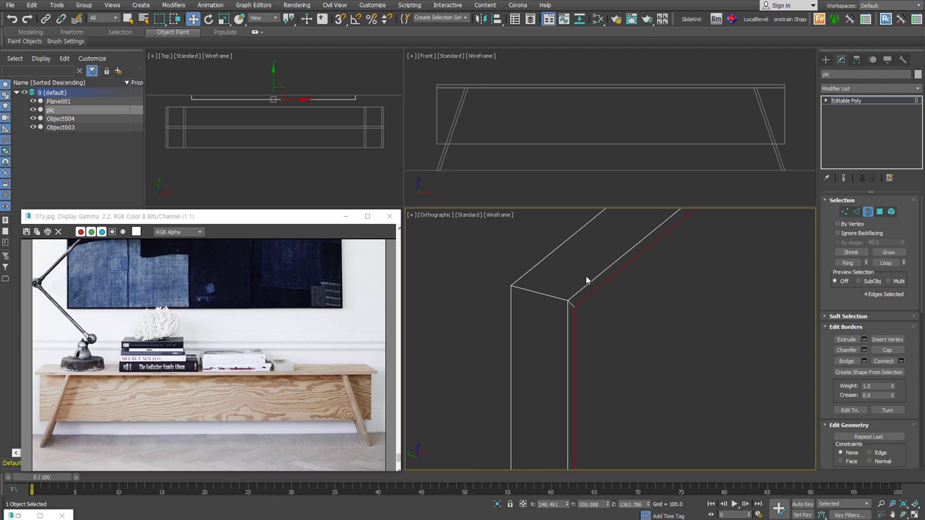
Step: Select the frame's side polygons, then exit polygon mode and add a Shell with Outer Amount 31.9
{"action": "left_click", "coordinate": [879, 211]}
{"action": "left_click", "coordinate": [571, 309]}
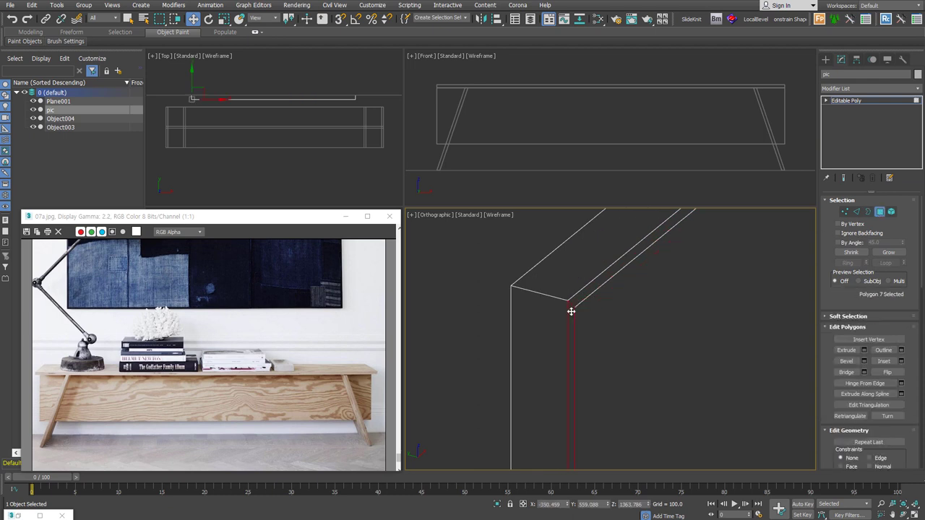
{"action": "left_click", "coordinate": [581, 298], "text": "shift"}
{"action": "middle_click_drag", "start_coordinate": [581, 297], "coordinate": [534, 342], "text": "alt"}
{"action": "left_click", "coordinate": [533, 342], "text": "ctrl"}
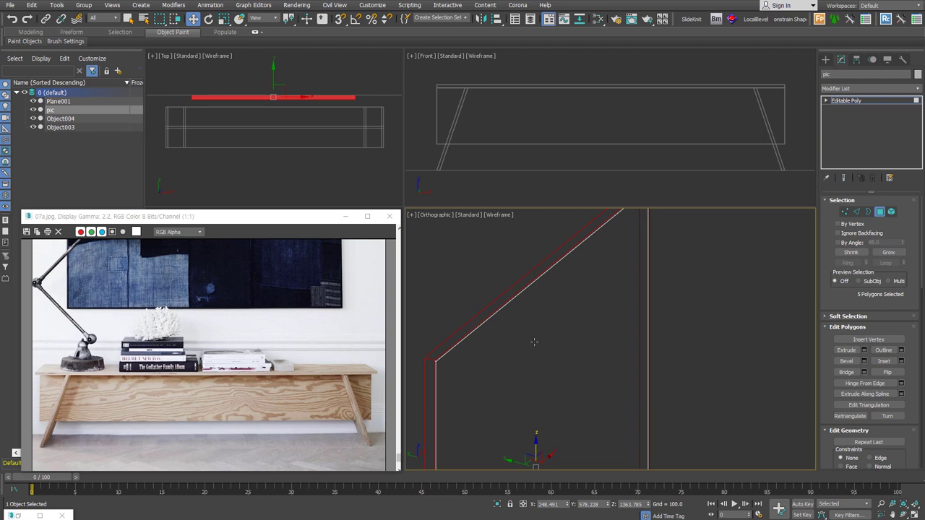
{"action": "left_click", "coordinate": [533, 342]}
{"action": "left_click", "coordinate": [879, 212]}
{"action": "middle_click_drag", "start_coordinate": [479, 391], "coordinate": [528, 376]}
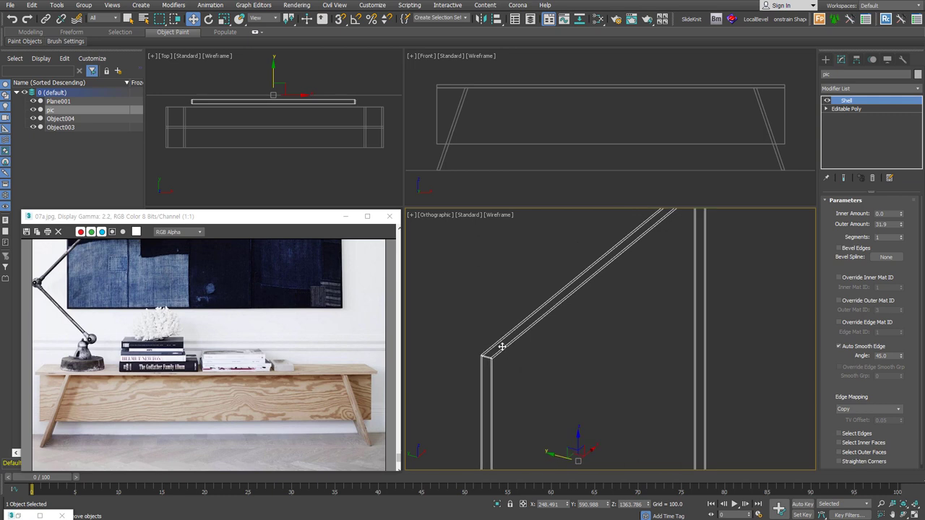
Step: Make pic's Shell grow inward: Outer Amount 0.0 and Inner Amount 30.0
{"action": "double_click", "coordinate": [893, 225]}
{"action": "right_click", "coordinate": [904, 226]}
{"action": "left_click", "coordinate": [888, 213]}
{"action": "key", "text": "ctrl+v"}
{"action": "key", "text": "Return"}
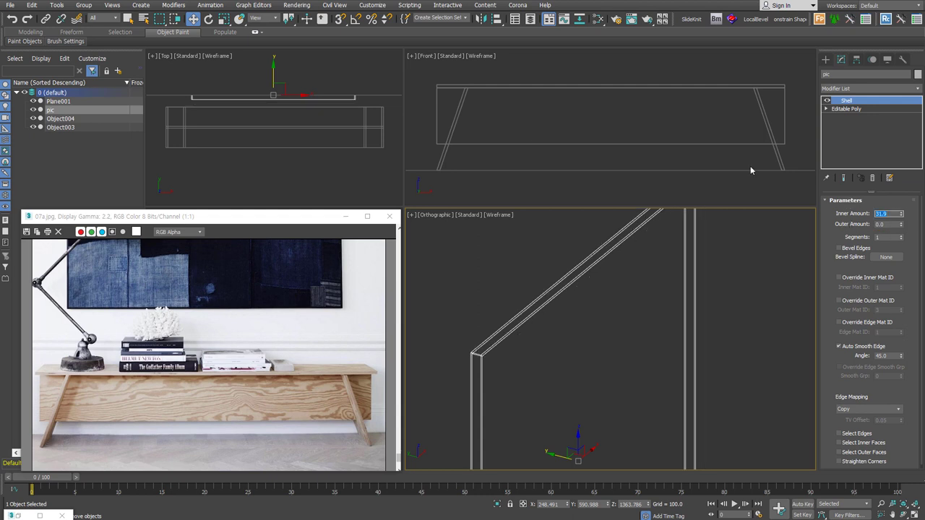
{"action": "type", "text": "30"}
{"action": "key", "text": "Return"}
Step: Check the shell in the Top view, then select Object004
{"action": "middle_click_drag", "start_coordinate": [353, 94], "coordinate": [313, 170]}
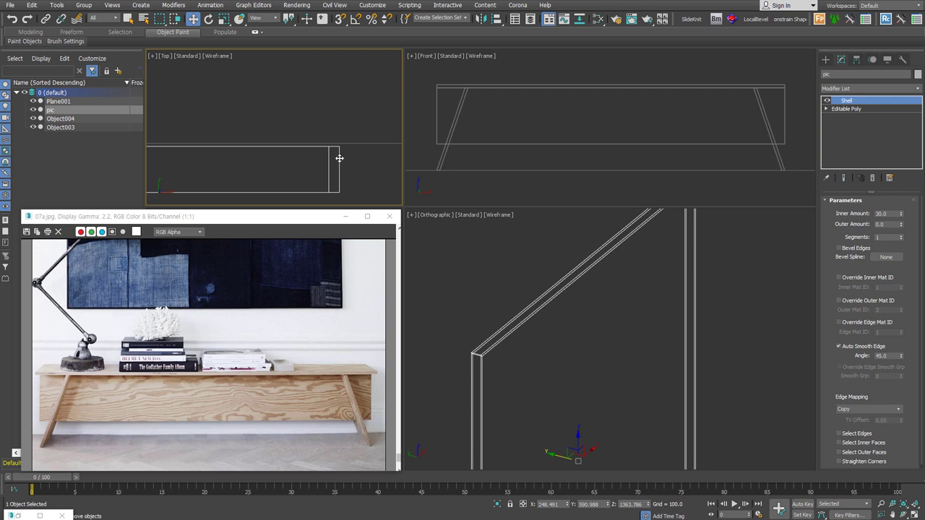
{"action": "left_click", "coordinate": [552, 331]}
{"action": "left_click", "coordinate": [595, 264]}
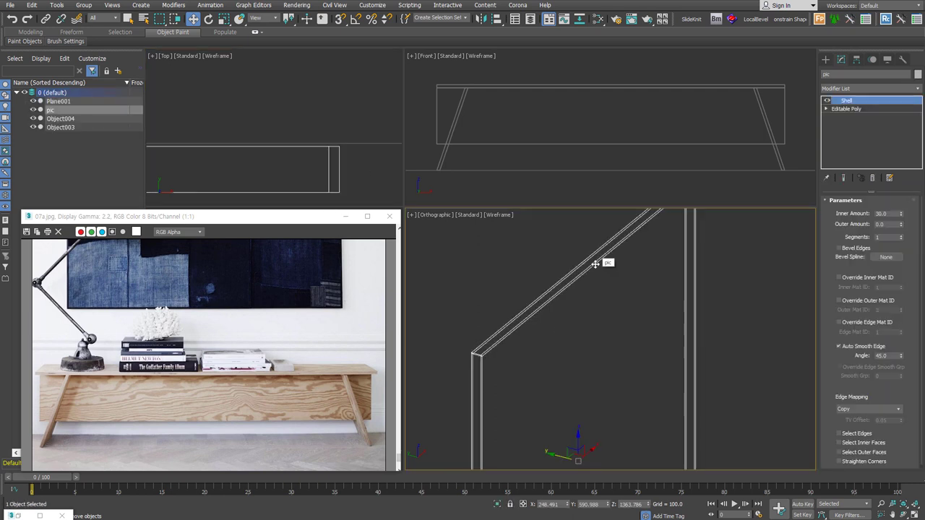
{"action": "left_click", "coordinate": [594, 265]}
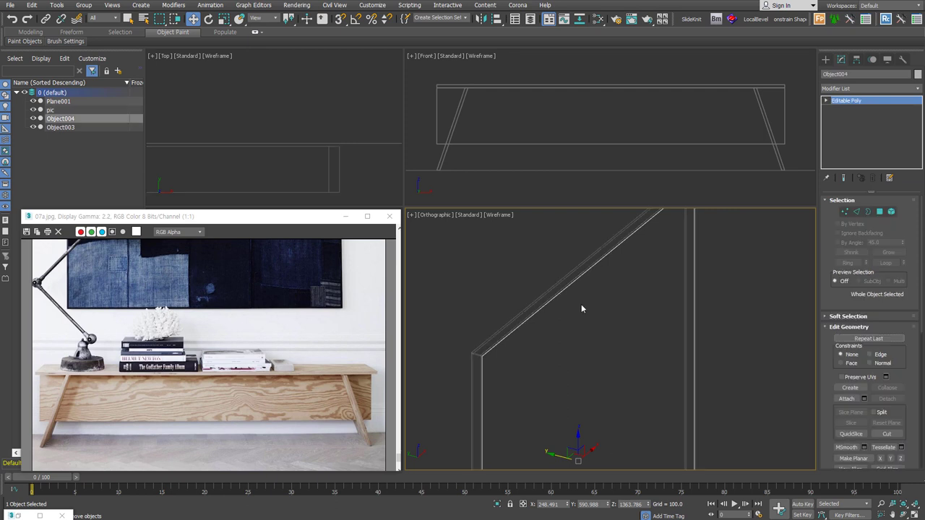
Step: Select Object004's outer border, move it back along Y, and exit border mode
{"action": "left_click", "coordinate": [868, 211]}
{"action": "scroll", "coordinate": [535, 303], "scroll_direction": "down", "scroll_amount": 2}
{"action": "scroll", "coordinate": [557, 345], "scroll_direction": "down", "scroll_amount": 2}
{"action": "key", "text": "ctrl+a"}
{"action": "left_click_drag", "start_coordinate": [559, 359], "coordinate": [555, 358]}
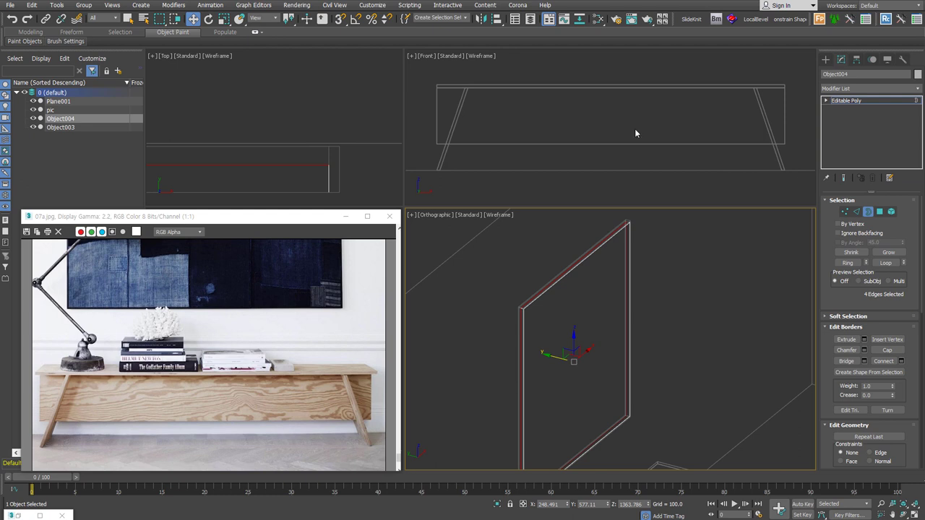
{"action": "left_click", "coordinate": [867, 213]}
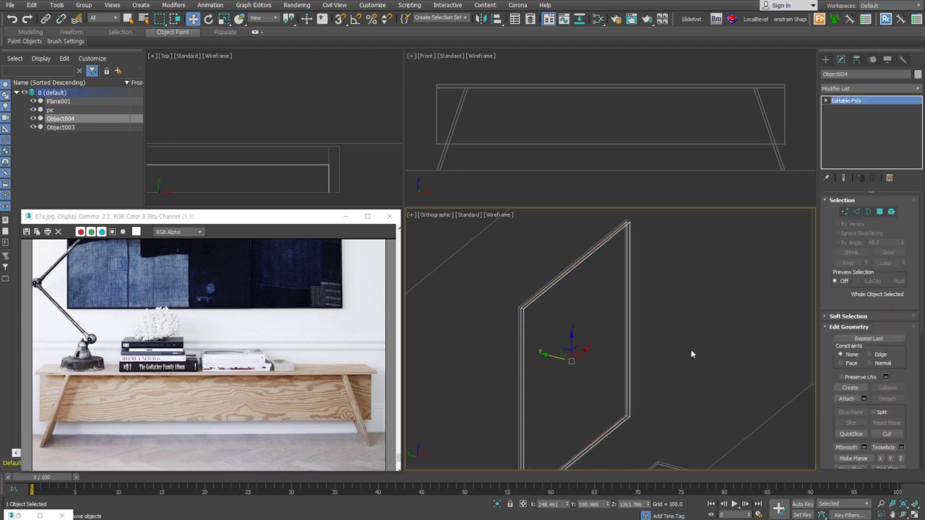
{"action": "key", "text": "f"}
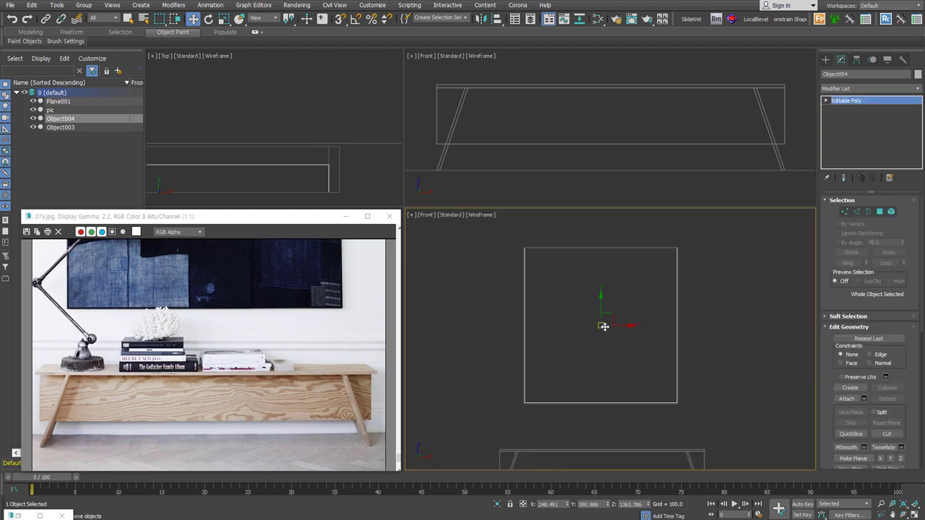
Step: Add a planar UVW Map to Object004, view-aligned to the front and fitted to 1208.94 × 1191.04
{"action": "key", "text": "u"}
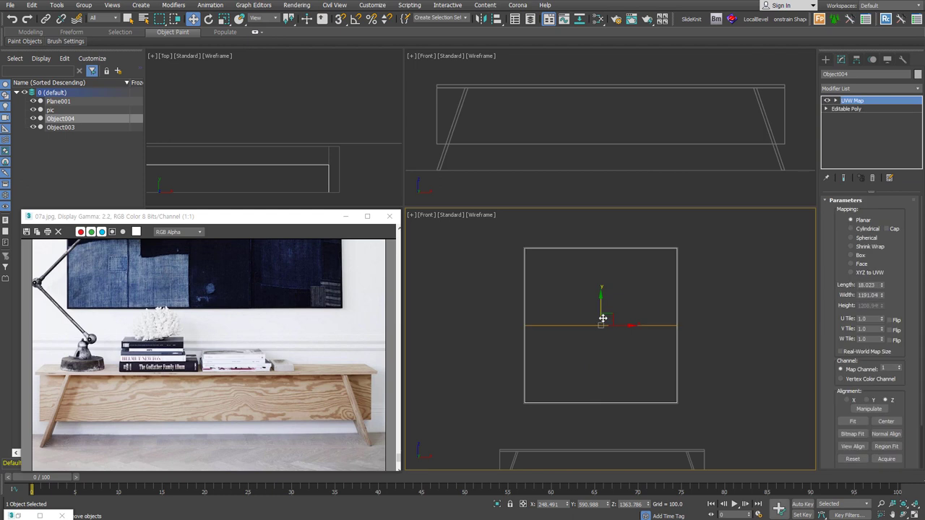
{"action": "mouse_move", "coordinate": [603, 318]}
{"action": "middle_mouse_down", "text": "alt"}
{"action": "mouse_move", "coordinate": [665, 368]}
{"action": "mouse_move", "coordinate": [570, 344]}
{"action": "mouse_move", "coordinate": [681, 367]}
{"action": "mouse_move", "coordinate": [599, 353]}
{"action": "mouse_move", "coordinate": [572, 322]}
{"action": "mouse_move", "coordinate": [622, 326]}
{"action": "mouse_move", "coordinate": [615, 354]}
{"action": "middle_mouse_up", "text": "alt"}
{"action": "scroll", "coordinate": [615, 354], "scroll_direction": "down", "scroll_amount": 4}
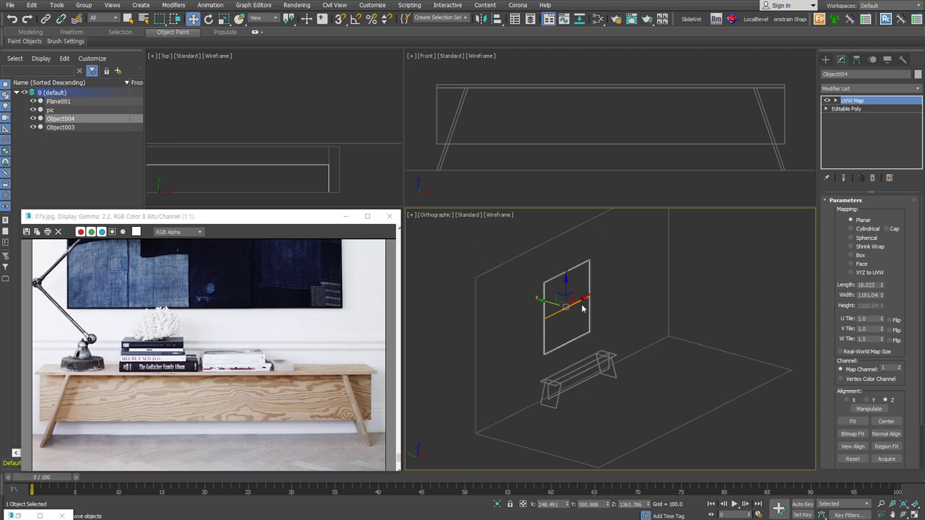
{"action": "key", "text": "f"}
{"action": "key", "text": "z"}
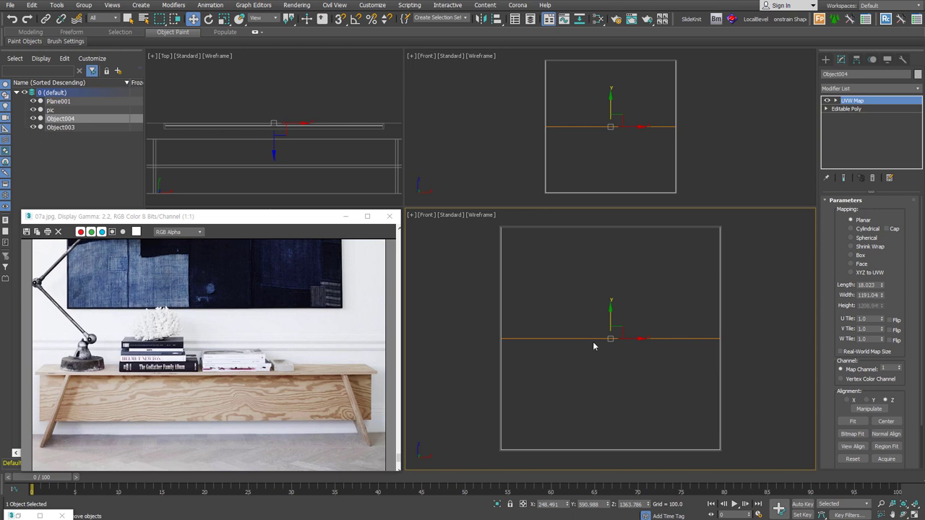
{"action": "left_click", "coordinate": [846, 448]}
{"action": "left_click", "coordinate": [858, 424]}
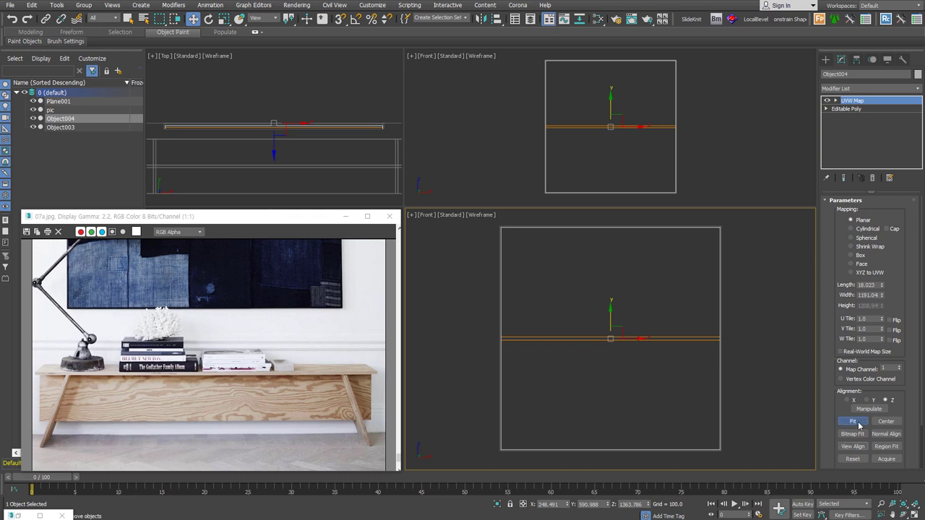
{"action": "mouse_move", "coordinate": [641, 357]}
{"action": "middle_mouse_down", "text": "alt"}
{"action": "mouse_move", "coordinate": [687, 388]}
{"action": "mouse_move", "coordinate": [680, 388]}
{"action": "middle_mouse_up", "text": "alt"}
{"action": "key", "text": "f"}
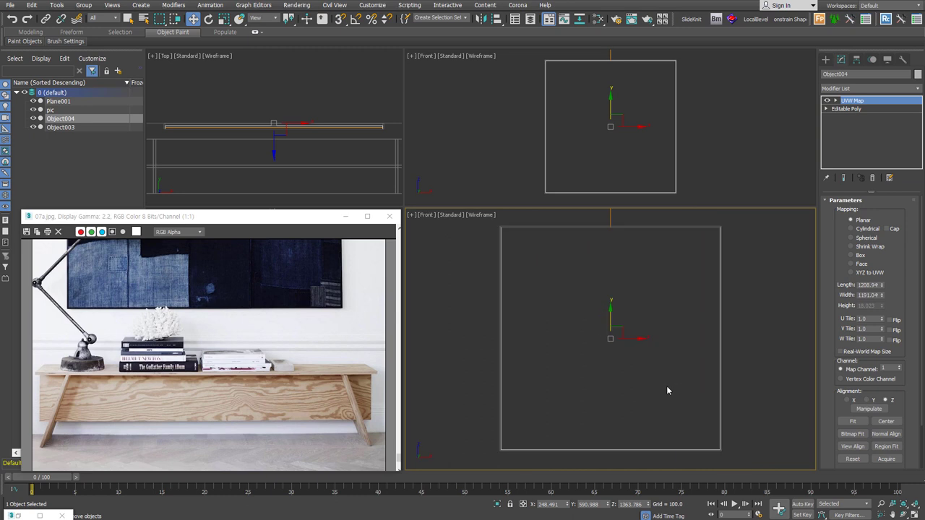
{"action": "middle_click", "coordinate": [577, 203]}
{"action": "key", "text": "F3"}
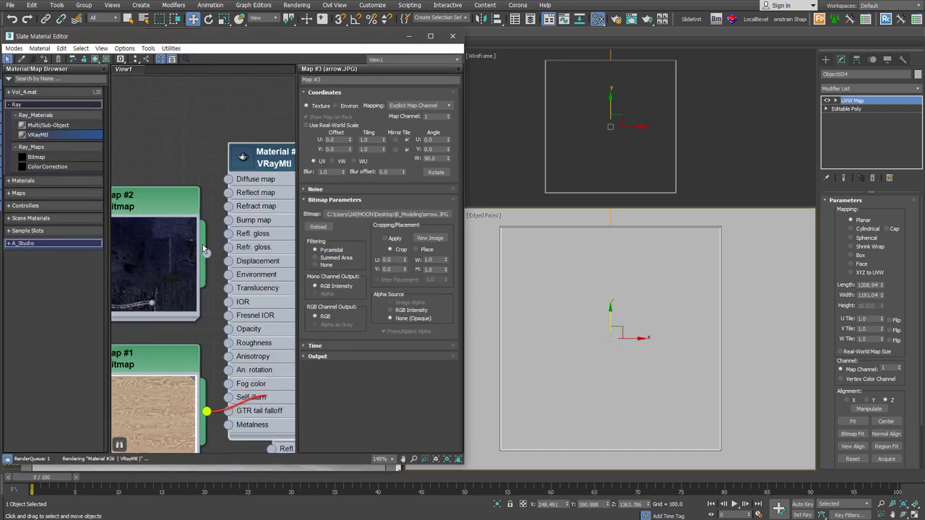
Step: Wire the denim bitmap Map #2 into Diffuse, assign the material and show it in the viewport
{"action": "middle_click_drag", "start_coordinate": [193, 226], "coordinate": [225, 253]}
{"action": "left_click_drag", "start_coordinate": [225, 253], "coordinate": [259, 206]}
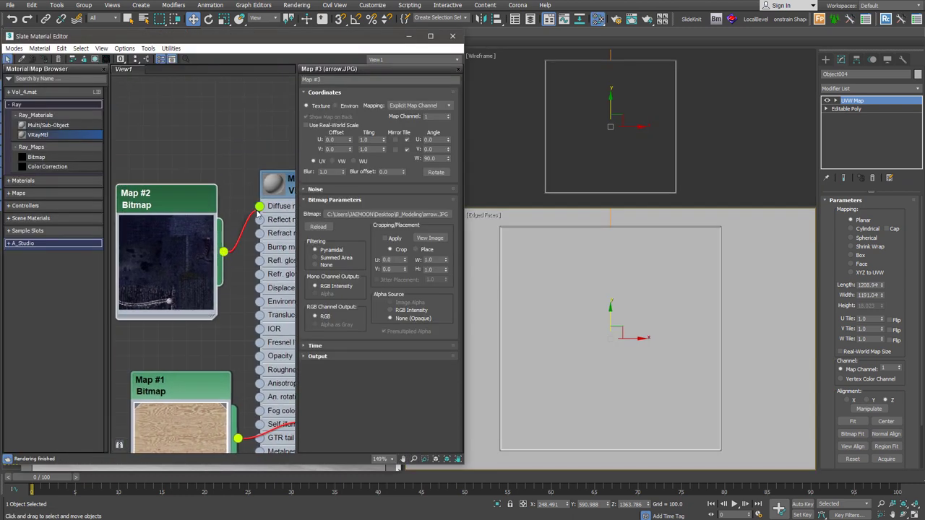
{"action": "left_click", "coordinate": [92, 59]}
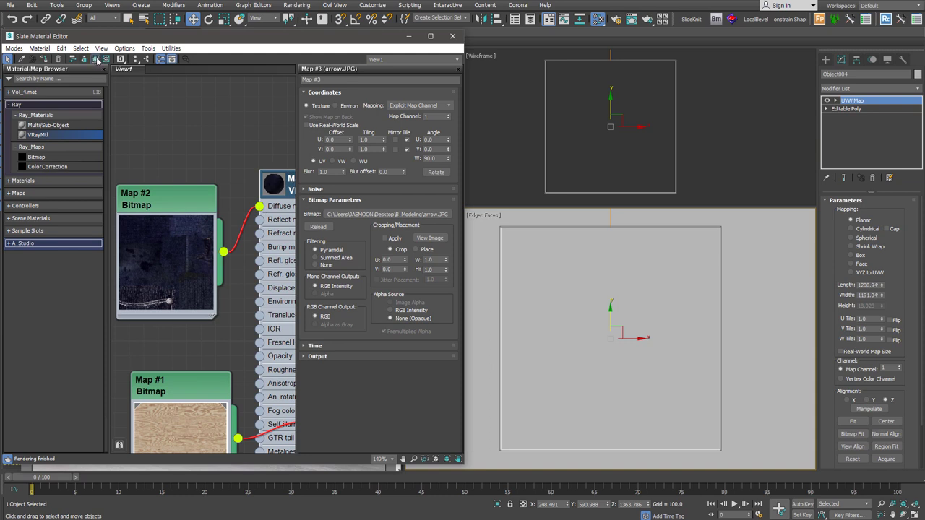
{"action": "left_click", "coordinate": [45, 61]}
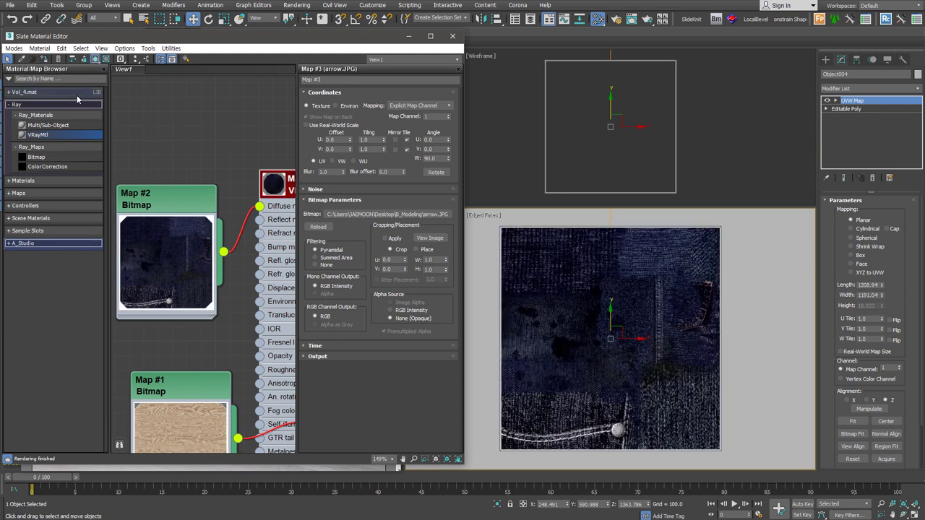
{"action": "scroll", "coordinate": [238, 232], "scroll_direction": "down", "scroll_amount": 2}
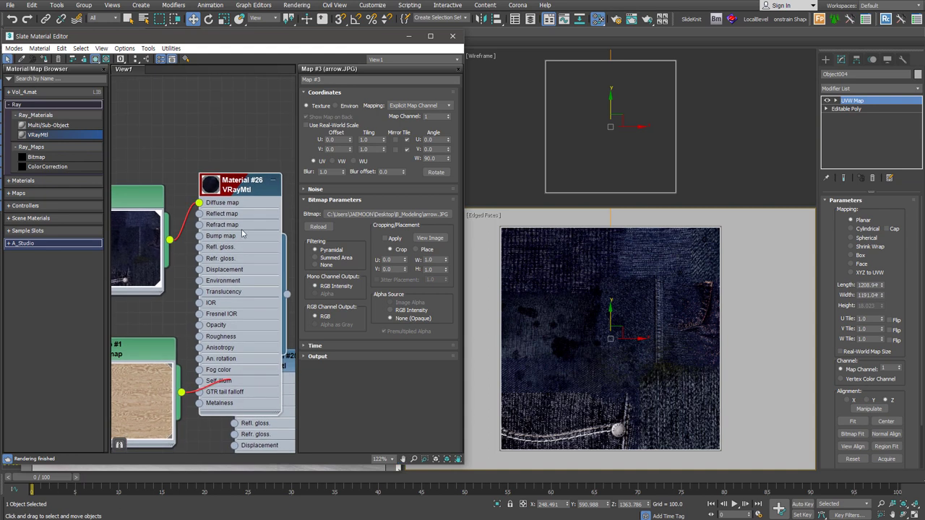
{"action": "middle_click_drag", "start_coordinate": [616, 305], "coordinate": [645, 328], "text": "alt"}
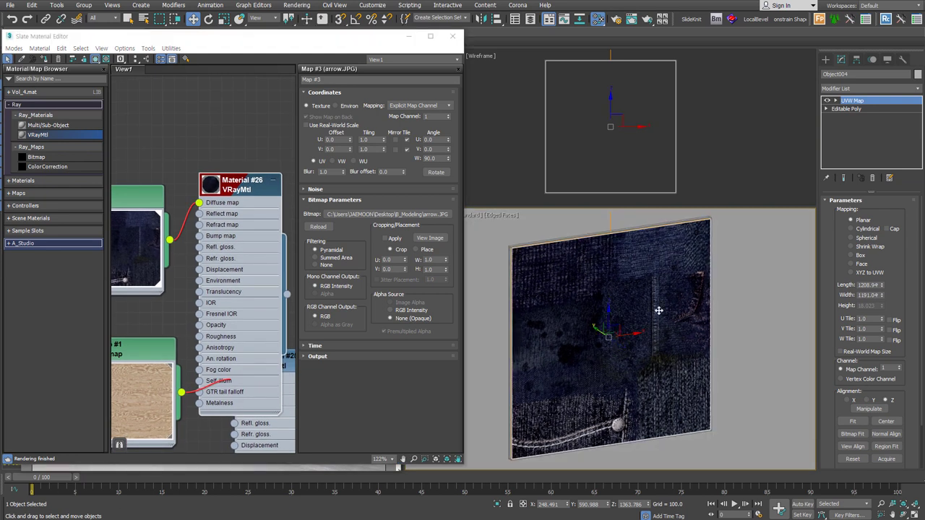
Step: Add a Material modifier to pic with Material ID 2
{"action": "left_click", "coordinate": [861, 88]}
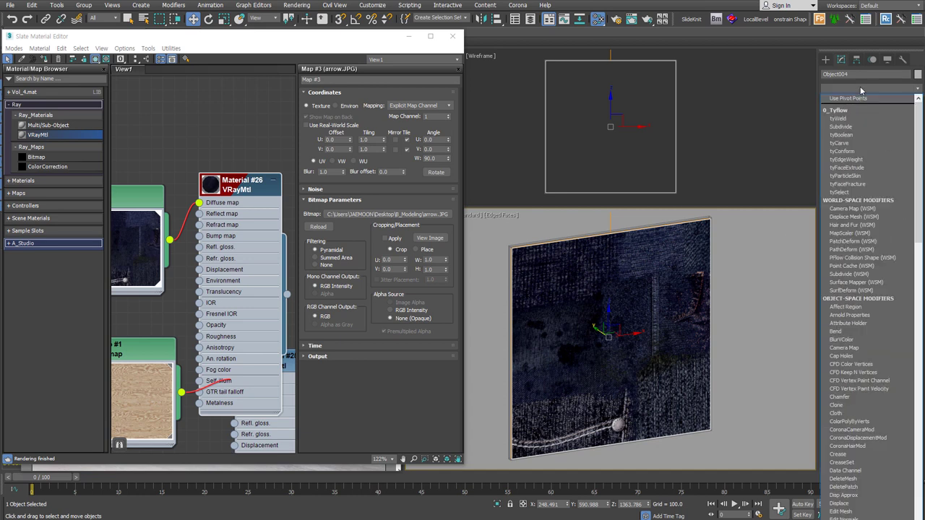
{"action": "scroll", "coordinate": [849, 230], "scroll_direction": "down", "scroll_amount": 5}
{"action": "left_click", "coordinate": [859, 118]}
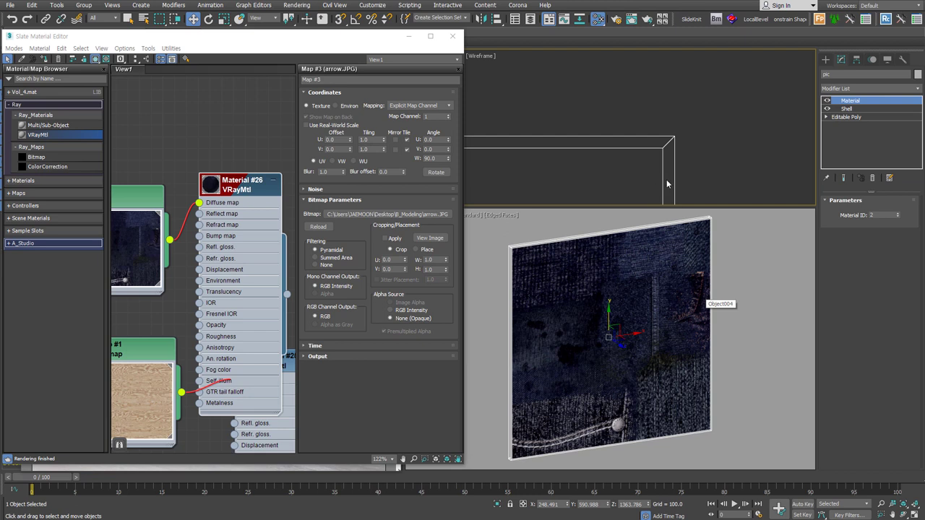
Step: Group the plane and its frame into a group named 'pic'
{"action": "left_click_drag", "start_coordinate": [694, 131], "coordinate": [647, 157]}
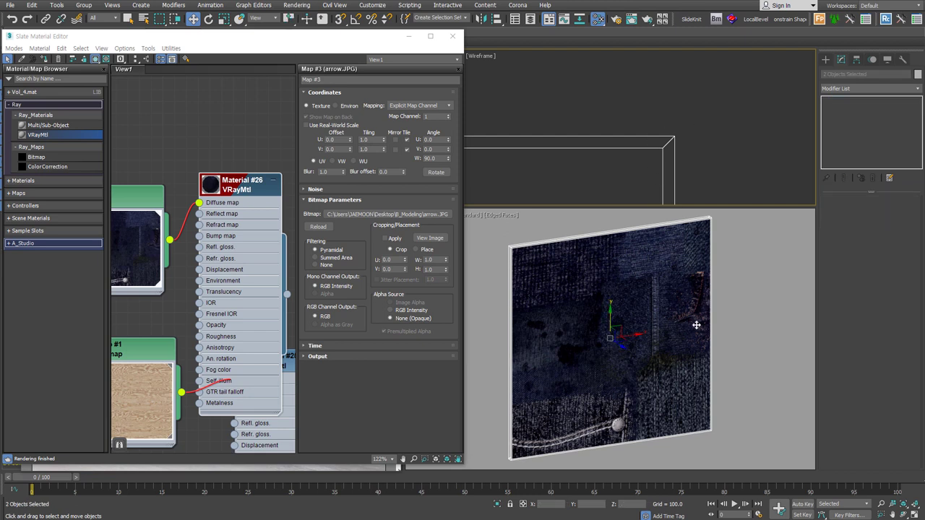
{"action": "key", "text": "ctrl+g"}
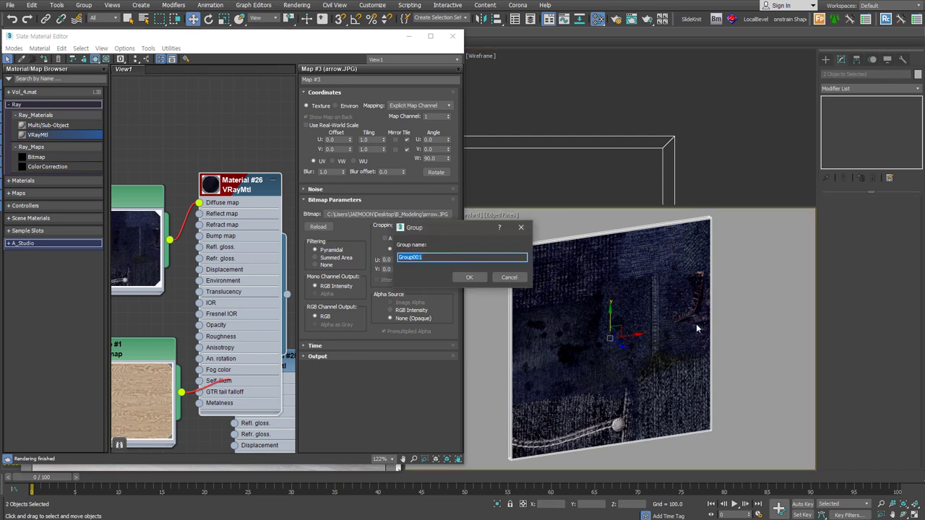
{"action": "type", "text": "pic"}
{"action": "key", "text": "Return"}
Step: Create a Multi/Sub-Object material with Material #26 in slot 1 and a new VRayMtl in slot 2
{"action": "scroll", "coordinate": [188, 289], "scroll_direction": "down", "scroll_amount": 3}
{"action": "mouse_move", "coordinate": [246, 213]}
{"action": "left_mouse_down"}
{"action": "mouse_move", "coordinate": [183, 279]}
{"action": "mouse_move", "coordinate": [163, 120]}
{"action": "left_mouse_up"}
{"action": "middle_click_drag", "start_coordinate": [162, 120], "coordinate": [121, 171]}
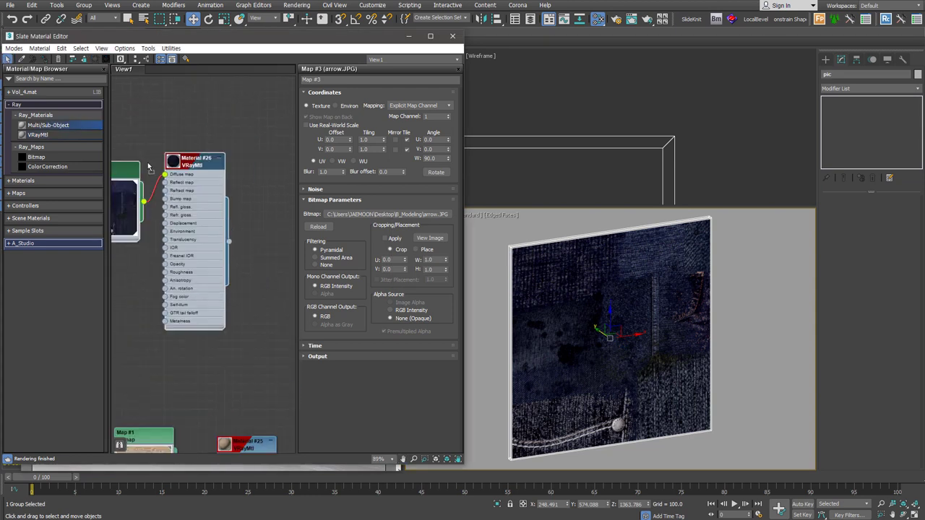
{"action": "left_click_drag", "start_coordinate": [280, 227], "coordinate": [280, 227]}
{"action": "left_click_drag", "start_coordinate": [228, 241], "coordinate": [253, 237]}
{"action": "left_click_drag", "start_coordinate": [38, 135], "coordinate": [181, 358]}
{"action": "left_click_drag", "start_coordinate": [230, 437], "coordinate": [252, 243]}
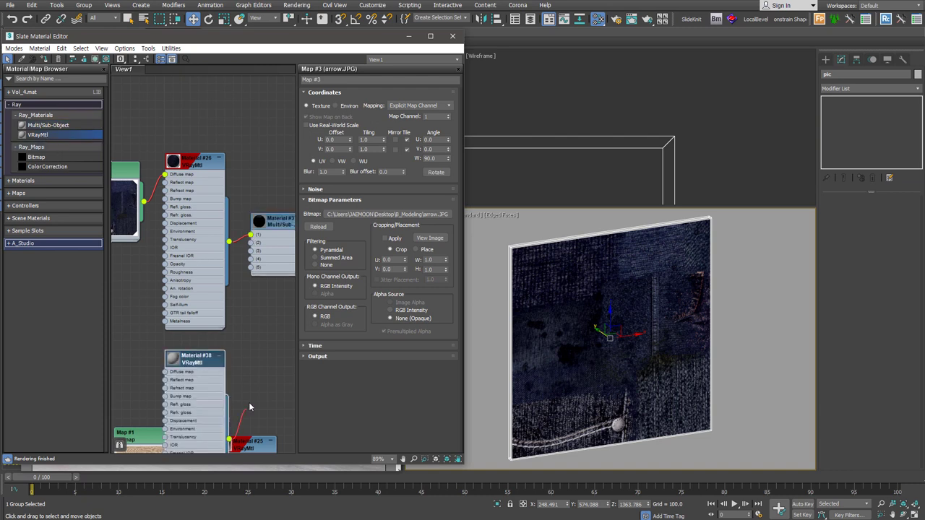
Step: Reduce the Multi/Sub-Object material to two sub-materials and rename it 'pic'
{"action": "double_click", "coordinate": [280, 226]}
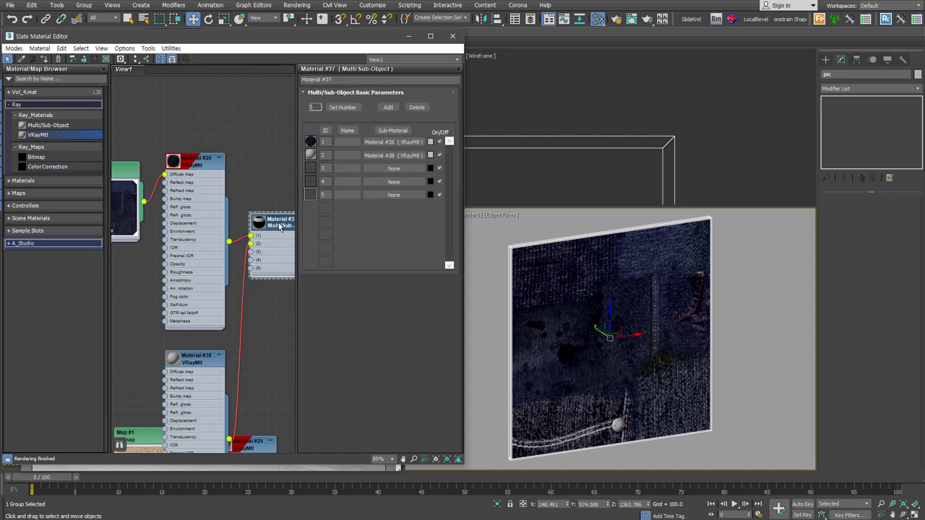
{"action": "left_click", "coordinate": [341, 108]}
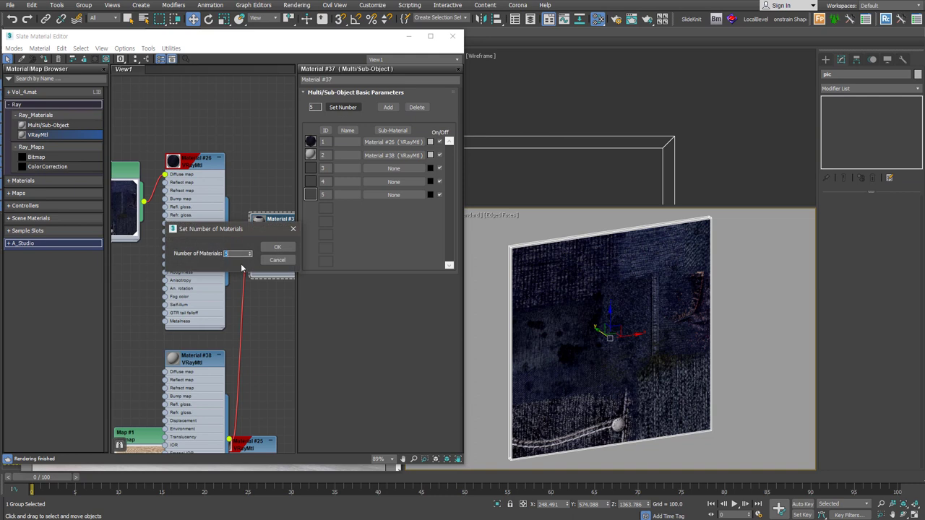
{"action": "type", "text": "2"}
{"action": "left_click", "coordinate": [277, 247]}
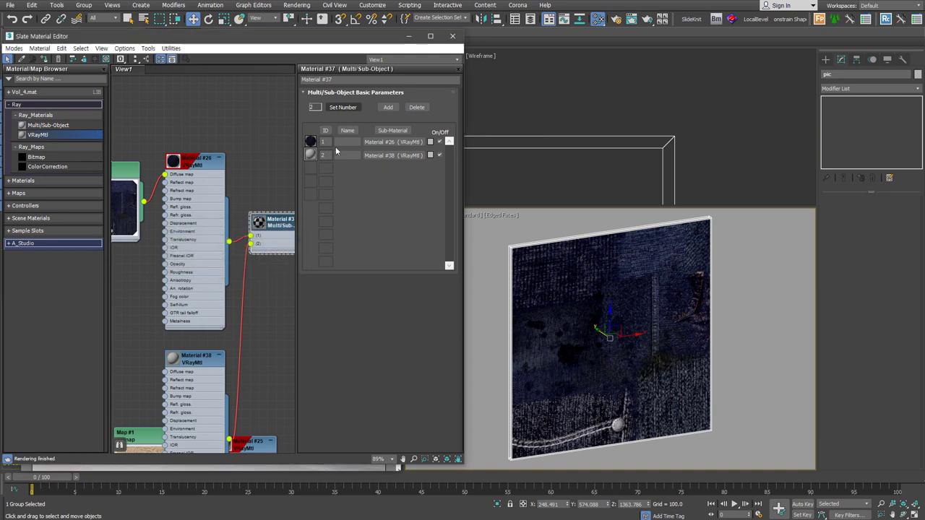
{"action": "double_click", "coordinate": [277, 226]}
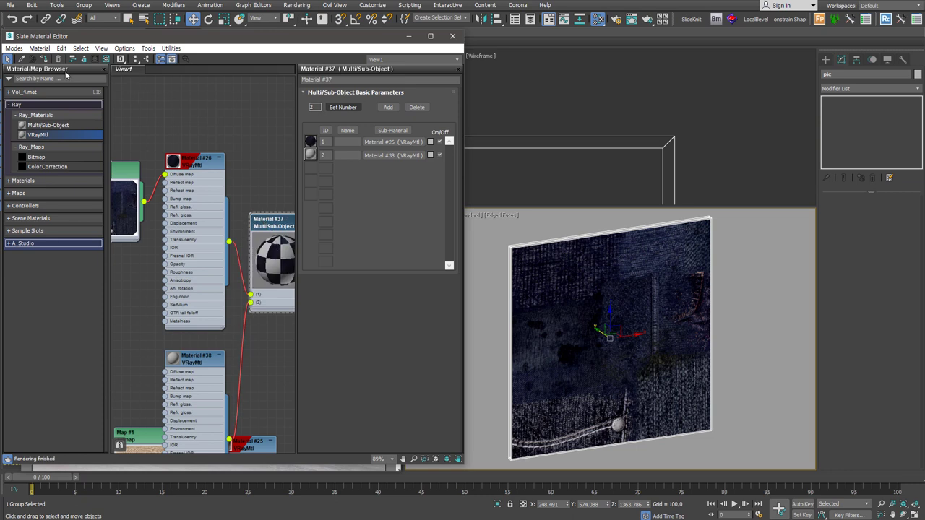
{"action": "left_click", "coordinate": [339, 80]}
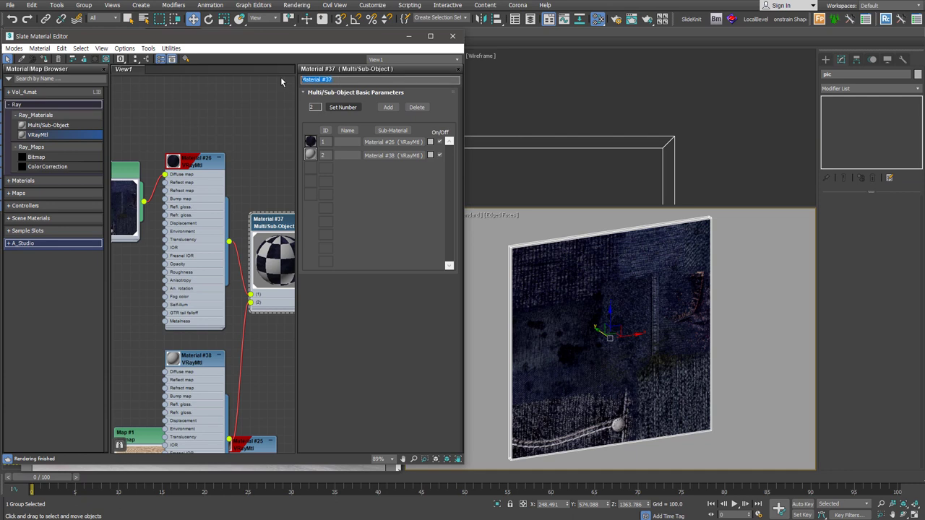
{"action": "type", "text": "pic"}
Step: Set Material #38's diffuse to near-black RGB 5 and close the Slate Material Editor
{"action": "double_click", "coordinate": [194, 360]}
{"action": "left_click", "coordinate": [360, 104]}
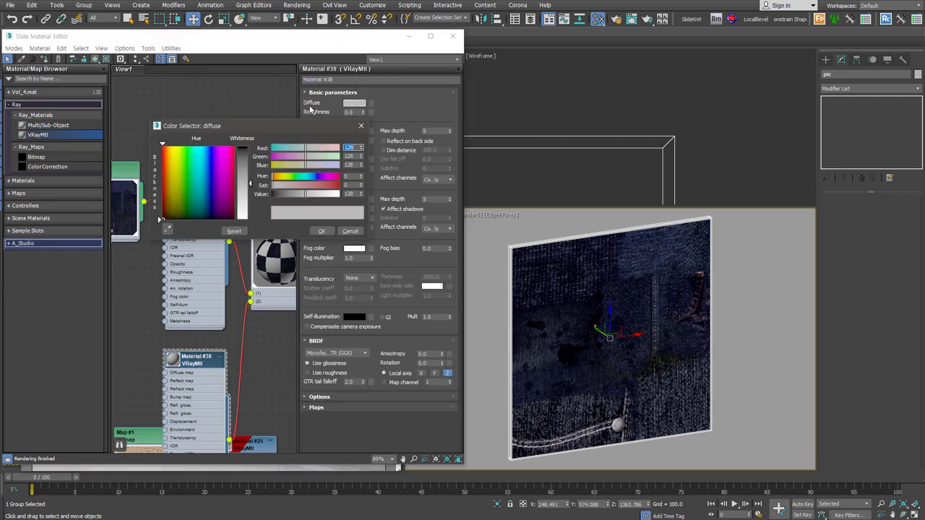
{"action": "left_click", "coordinate": [274, 195]}
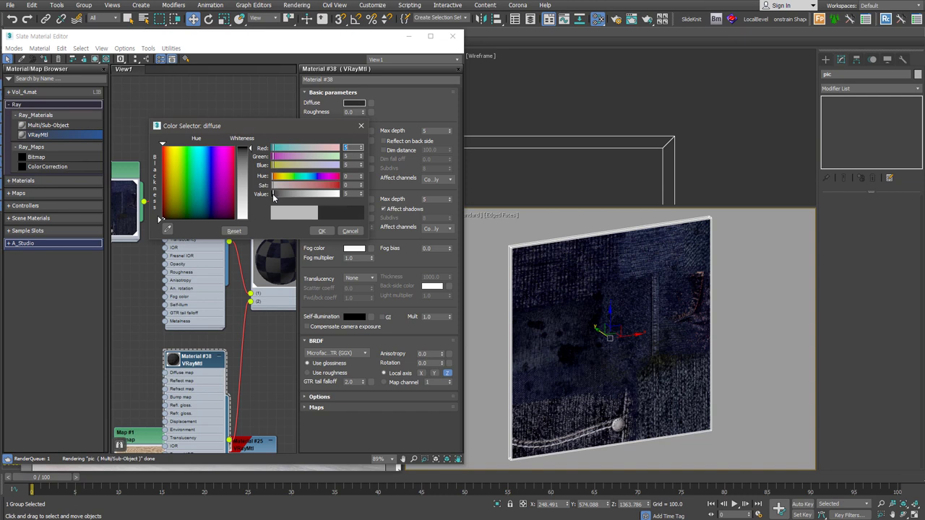
{"action": "left_click", "coordinate": [322, 231]}
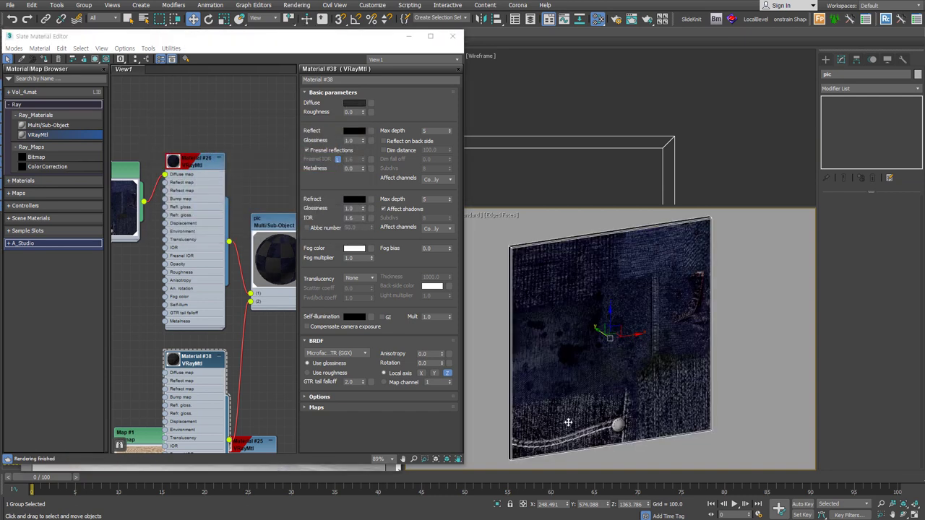
{"action": "scroll", "coordinate": [536, 442], "scroll_direction": "up", "scroll_amount": 2}
{"action": "scroll", "coordinate": [531, 388], "scroll_direction": "up", "scroll_amount": 2}
{"action": "scroll", "coordinate": [531, 388], "scroll_direction": "up", "scroll_amount": 2}
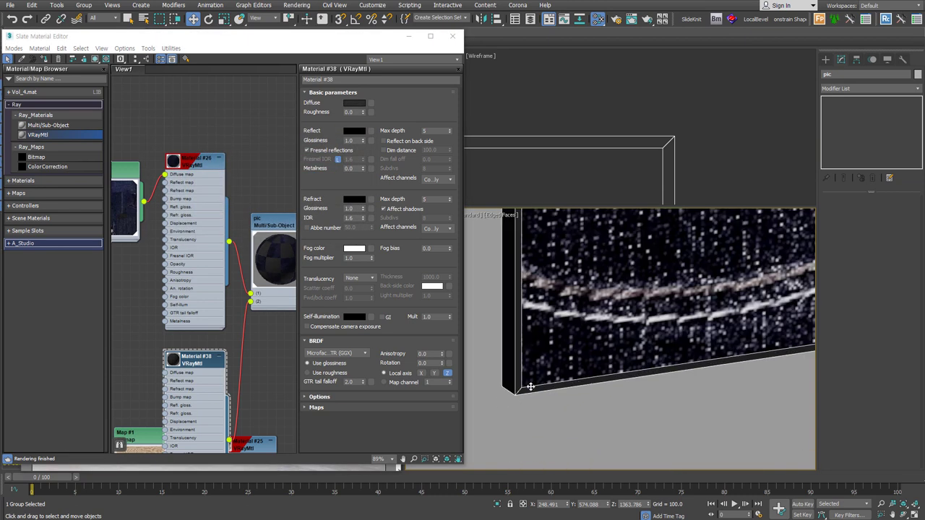
{"action": "left_click", "coordinate": [452, 36]}
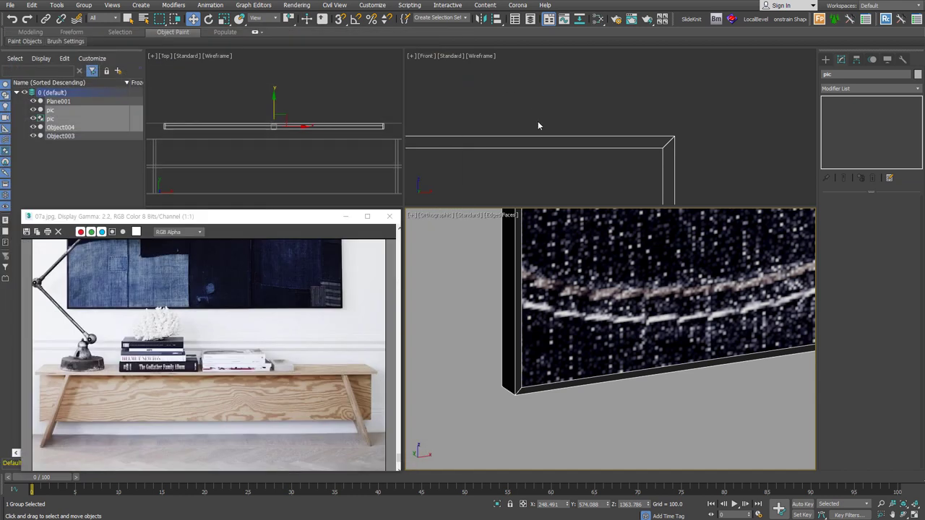
Step: Select Object004, enter Edge mode in wireframe, and try selecting the frame's inner edges
{"action": "scroll", "coordinate": [526, 388], "scroll_direction": "up", "scroll_amount": 2}
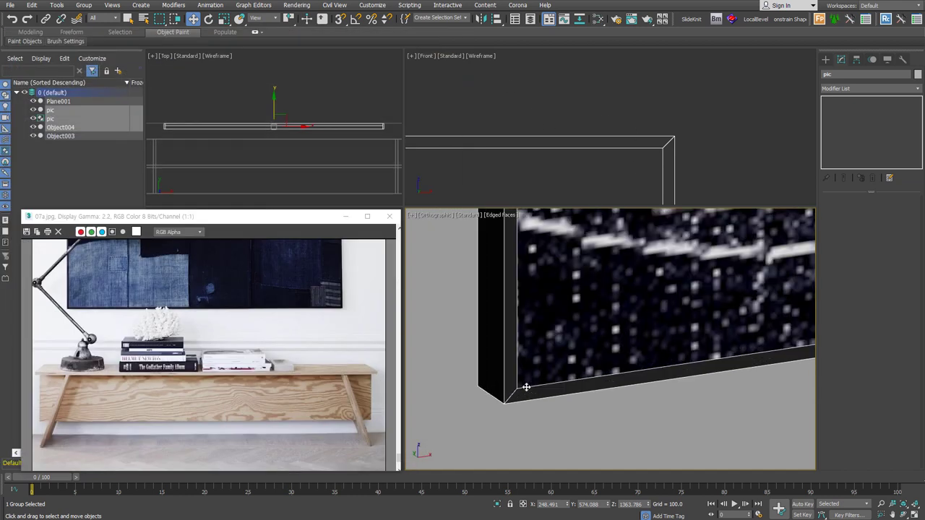
{"action": "left_click", "coordinate": [526, 387]}
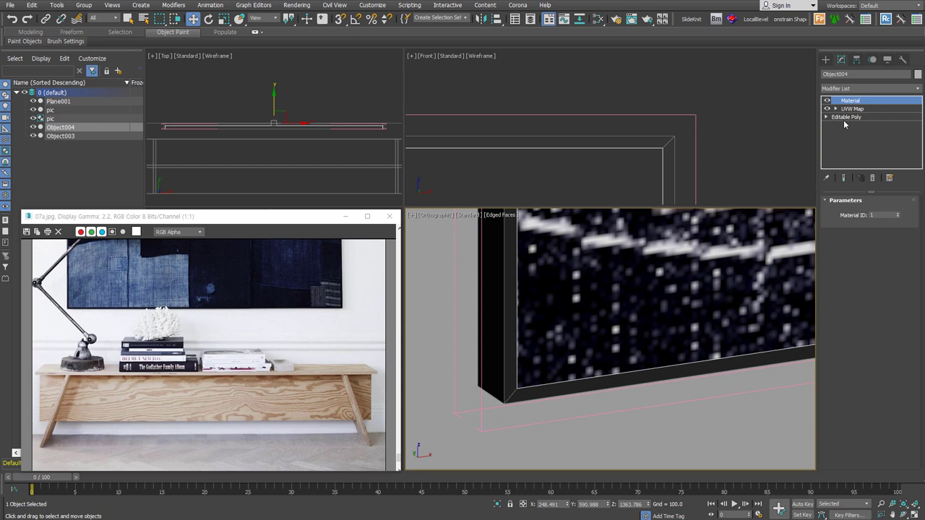
{"action": "left_click", "coordinate": [843, 118]}
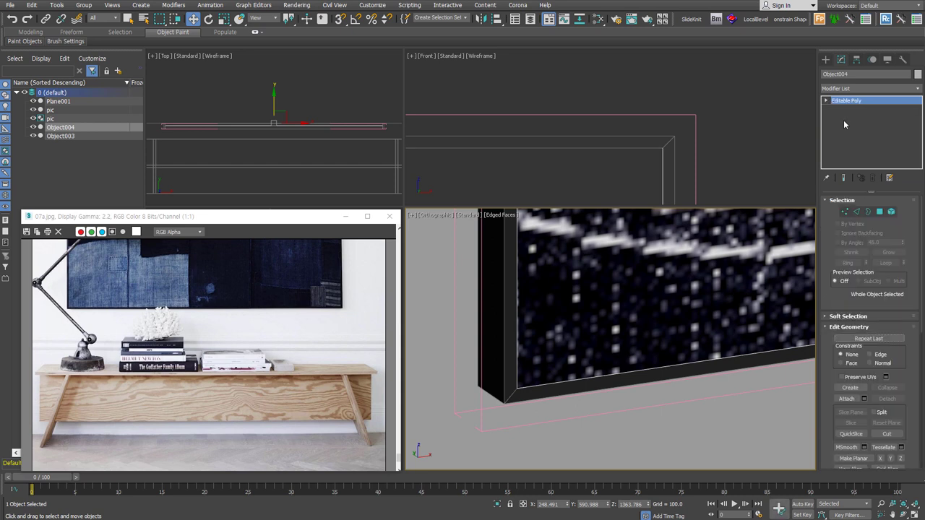
{"action": "left_click", "coordinate": [857, 211]}
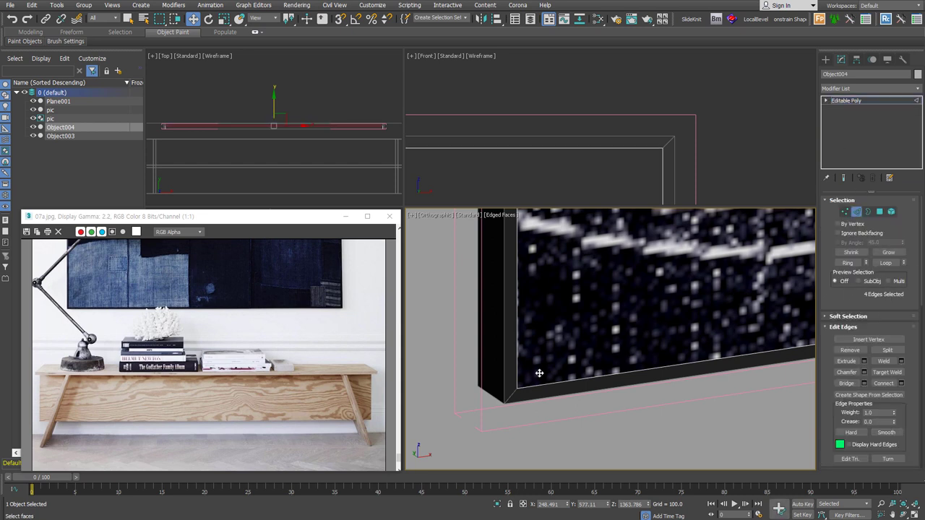
{"action": "key", "text": "F3"}
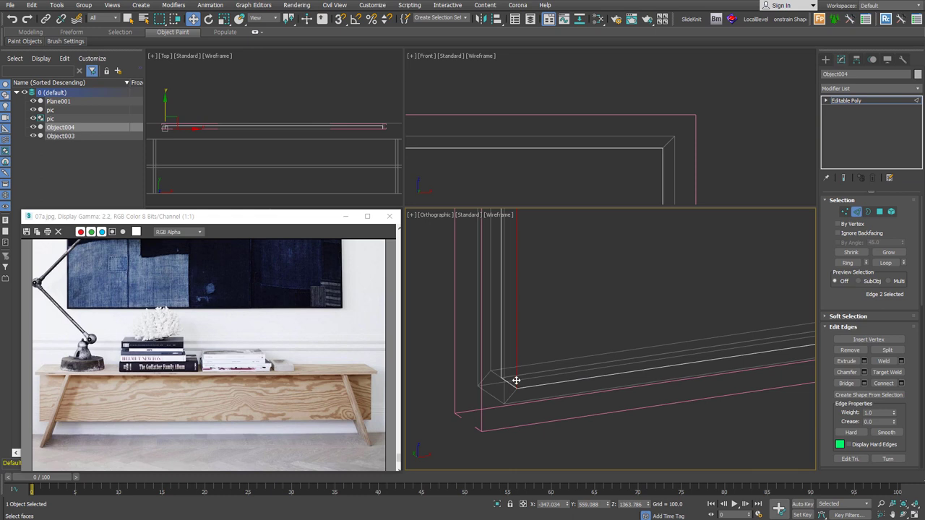
{"action": "left_click", "coordinate": [520, 385], "text": "ctrl"}
{"action": "scroll", "coordinate": [519, 389], "scroll_direction": "up", "scroll_amount": 2}
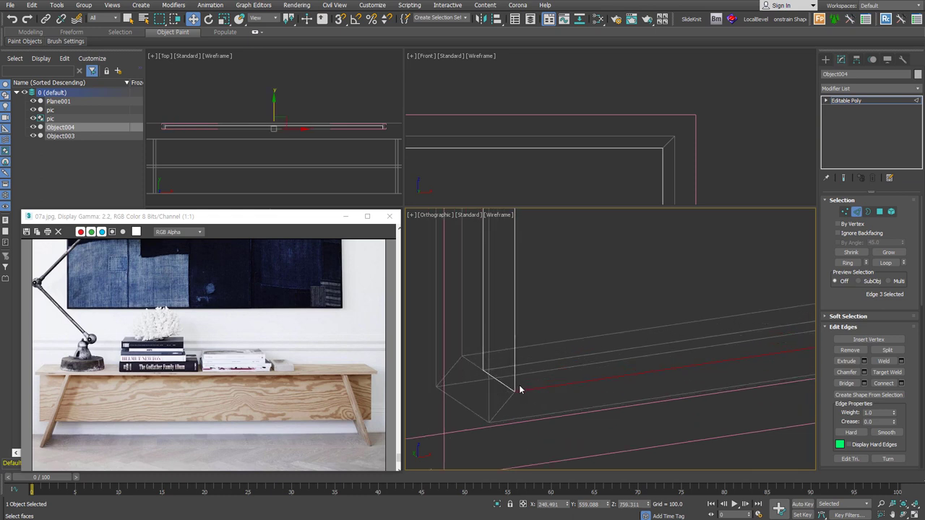
{"action": "left_click", "coordinate": [516, 363]}
{"action": "double_click", "coordinate": [517, 388]}
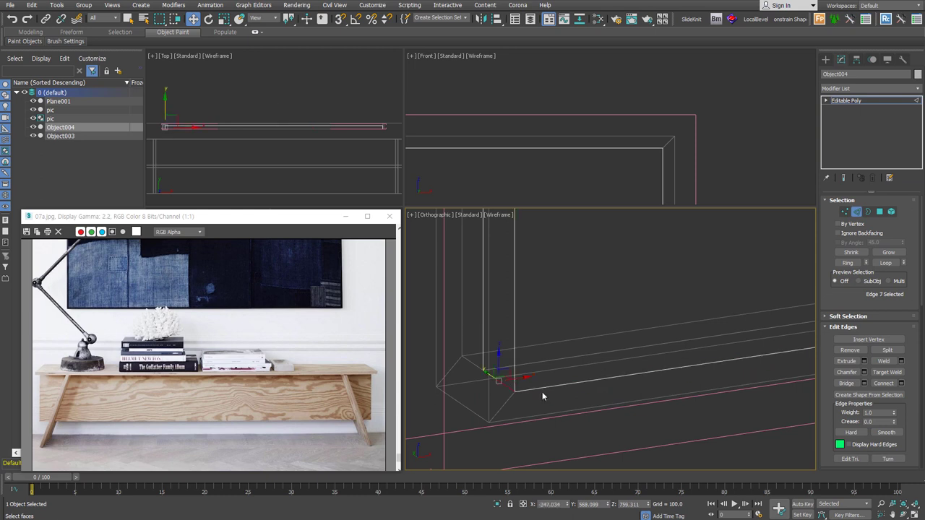
{"action": "left_click", "coordinate": [516, 335]}
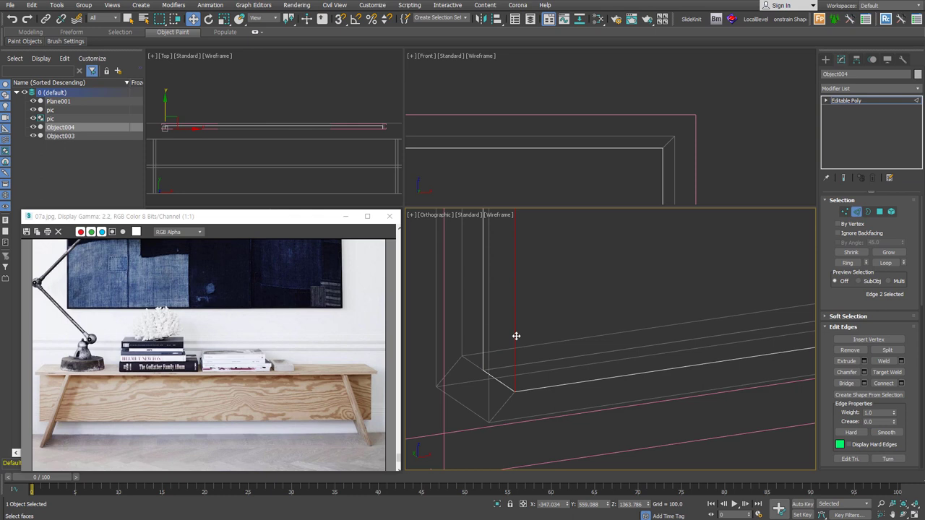
{"action": "scroll", "coordinate": [516, 336], "scroll_direction": "down", "scroll_amount": 3}
{"action": "scroll", "coordinate": [580, 313], "scroll_direction": "down", "scroll_amount": 2}
{"action": "middle_click_drag", "start_coordinate": [579, 313], "coordinate": [518, 440]}
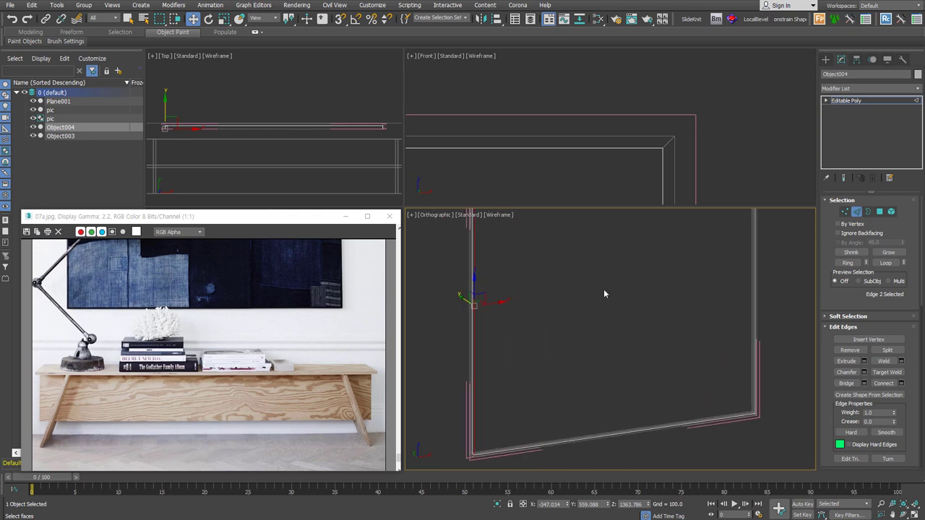
Step: Select the frame's inner front face and convert it to its four border edges
{"action": "left_click", "coordinate": [879, 211]}
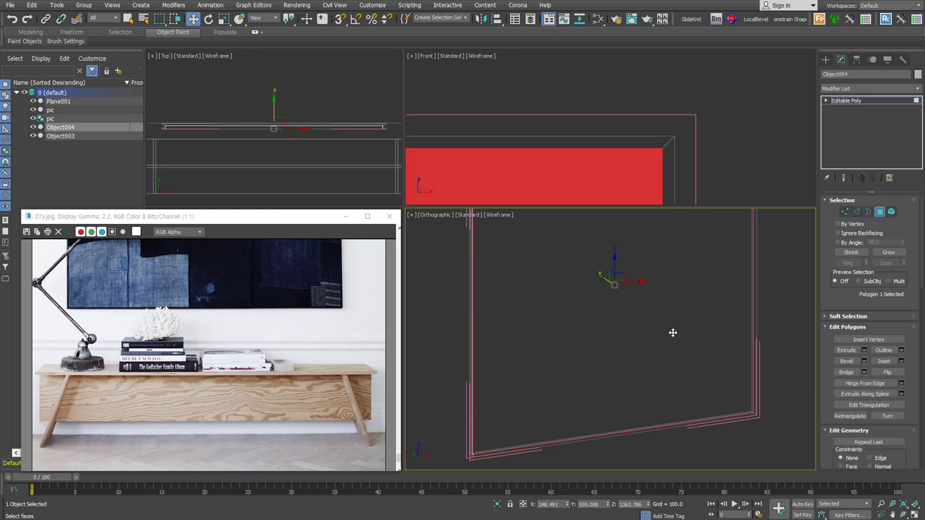
{"action": "mouse_move", "coordinate": [510, 448]}
{"action": "middle_mouse_down", "text": "alt"}
{"action": "mouse_move", "coordinate": [492, 451]}
{"action": "mouse_move", "coordinate": [523, 390]}
{"action": "middle_mouse_up", "text": "alt"}
{"action": "scroll", "coordinate": [524, 390], "scroll_direction": "up", "scroll_amount": 2}
{"action": "scroll", "coordinate": [523, 388], "scroll_direction": "up", "scroll_amount": 2}
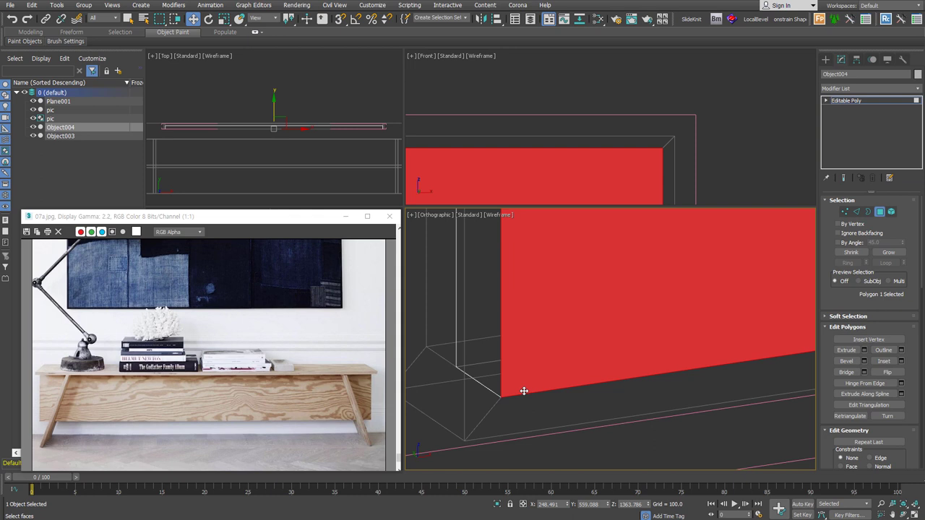
{"action": "left_click", "coordinate": [858, 213]}
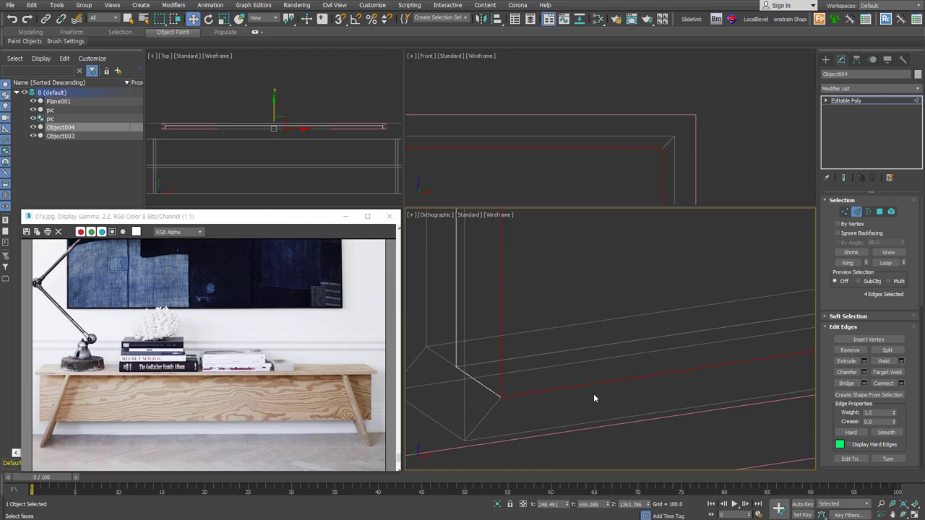
Step: Open Chamfer settings on the selected frame edges with 2 segments and tension 0.5
{"action": "right_click", "coordinate": [540, 329]}
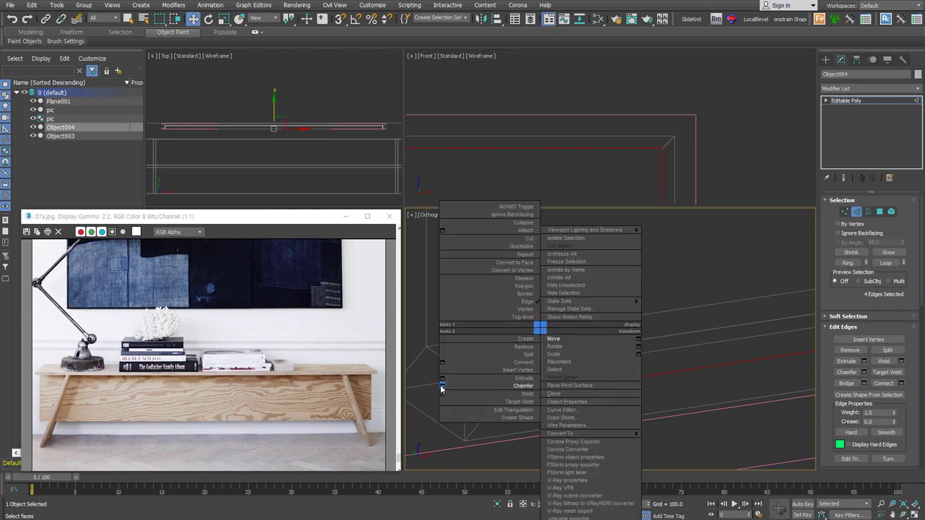
{"action": "left_click", "coordinate": [442, 389]}
{"action": "left_click_drag", "start_coordinate": [620, 376], "coordinate": [620, 373]}
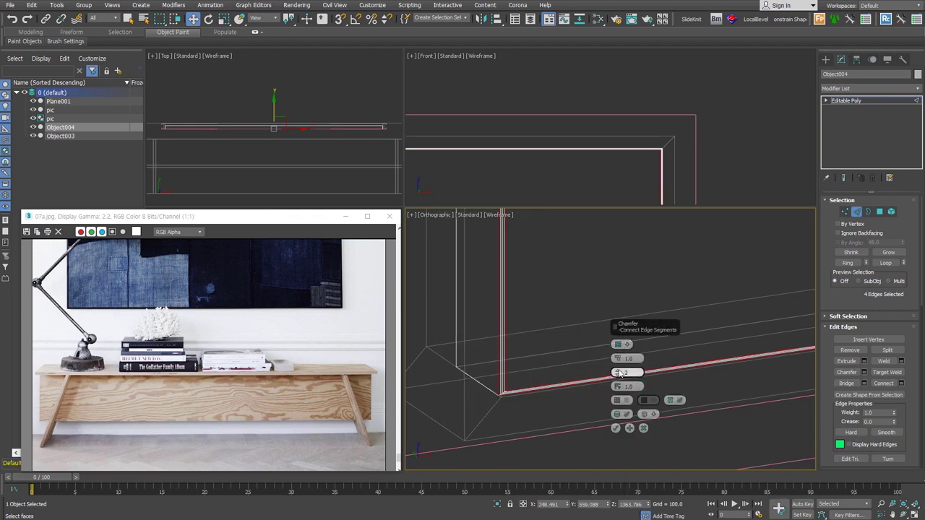
{"action": "left_click", "coordinate": [615, 389]}
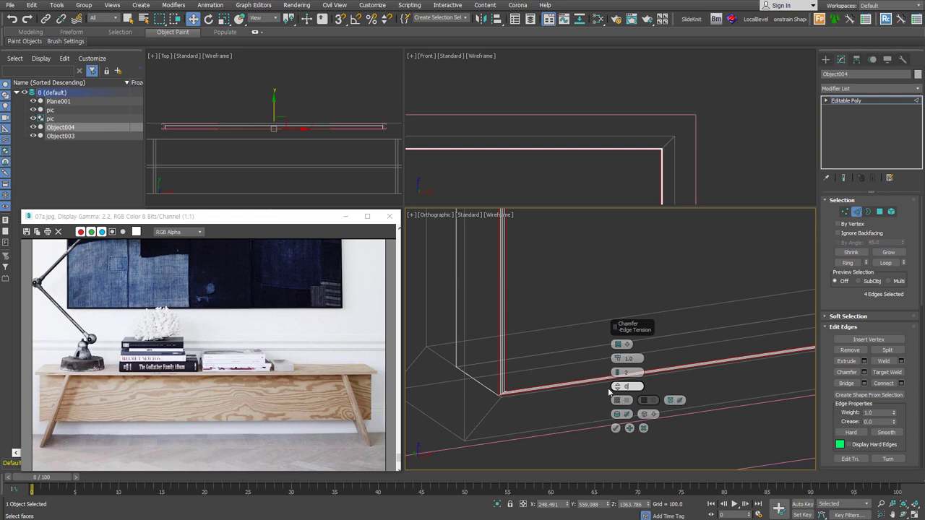
{"action": "type", "text": ".5"}
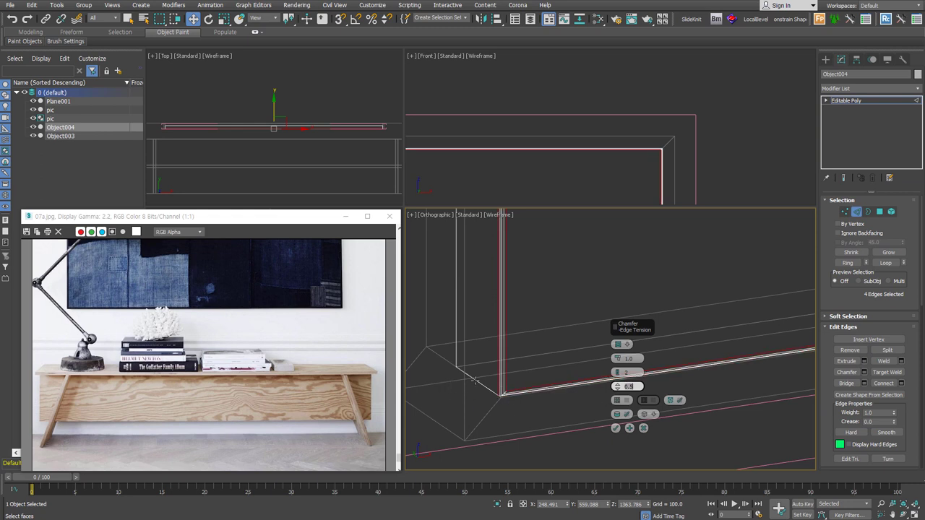
Step: Add the four corner edges, set the chamfer amount to 0.624, and apply it
{"action": "left_click", "coordinate": [476, 380], "text": "ctrl"}
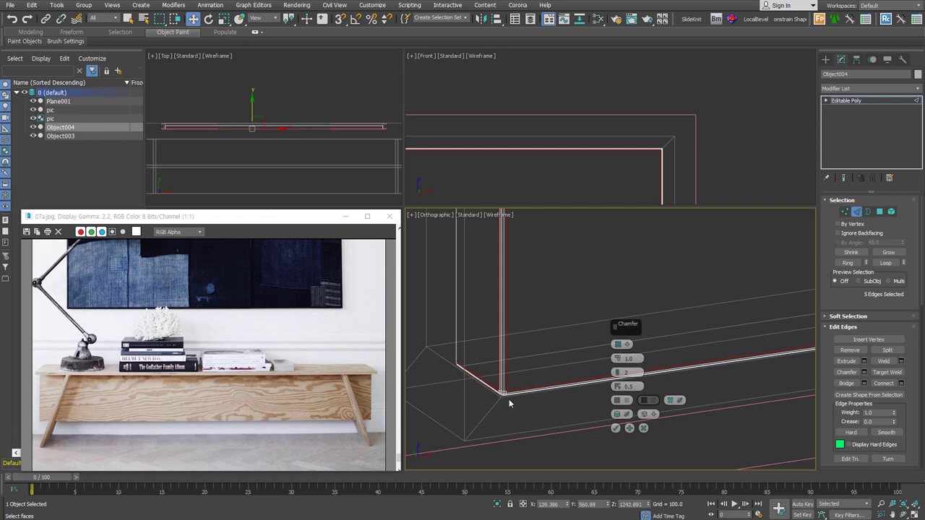
{"action": "middle_click_drag", "start_coordinate": [509, 399], "coordinate": [478, 389], "text": "alt"}
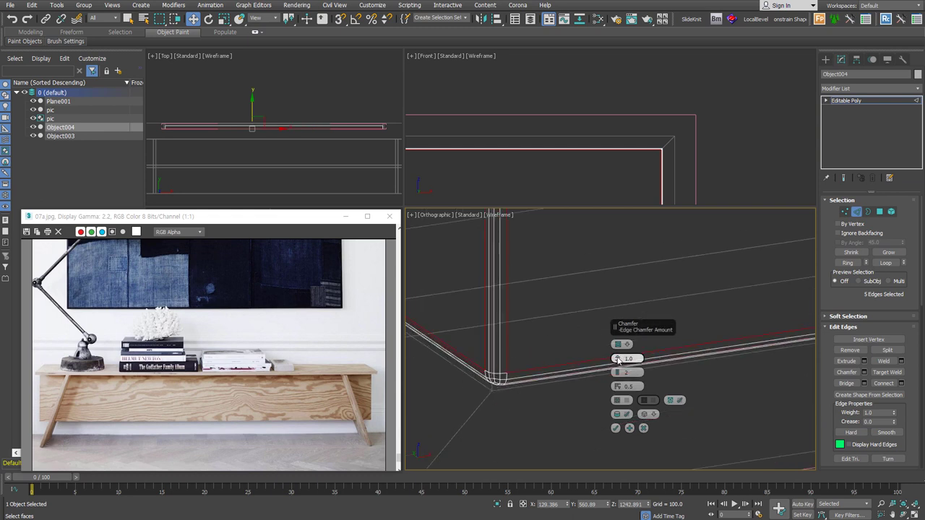
{"action": "left_click_drag", "start_coordinate": [617, 358], "coordinate": [616, 361]}
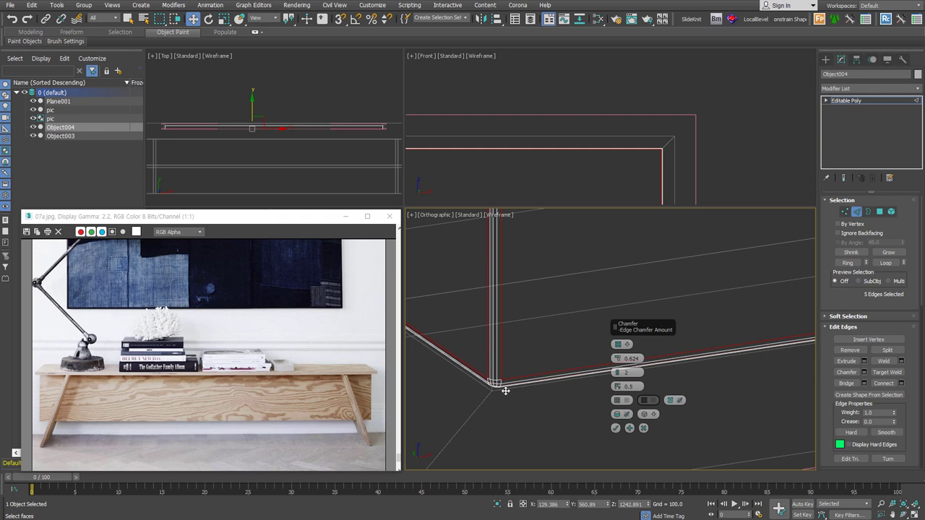
{"action": "middle_click_drag", "start_coordinate": [501, 386], "coordinate": [488, 441], "text": "alt"}
{"action": "mouse_move", "coordinate": [565, 247]}
{"action": "middle_mouse_down", "text": "alt"}
{"action": "mouse_move", "coordinate": [539, 338]}
{"action": "mouse_move", "coordinate": [587, 288]}
{"action": "mouse_move", "coordinate": [566, 394]}
{"action": "mouse_move", "coordinate": [578, 290]}
{"action": "mouse_move", "coordinate": [539, 324]}
{"action": "middle_mouse_up", "text": "alt"}
{"action": "left_click", "coordinate": [579, 280], "text": "ctrl"}
{"action": "scroll", "coordinate": [539, 329], "scroll_direction": "down", "scroll_amount": 3}
{"action": "scroll", "coordinate": [519, 336], "scroll_direction": "down", "scroll_amount": 5}
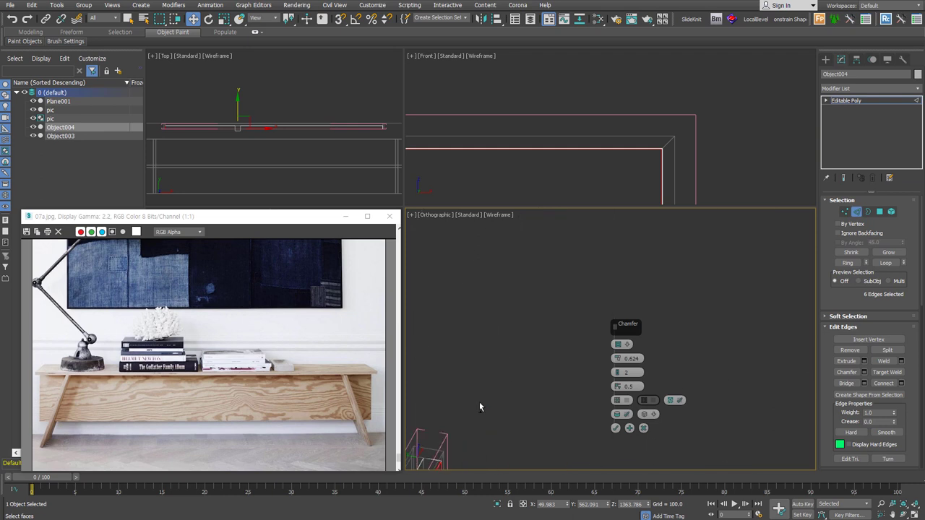
{"action": "left_click", "coordinate": [449, 443], "text": "ctrl"}
{"action": "scroll", "coordinate": [450, 444], "scroll_direction": "up", "scroll_amount": 5}
{"action": "mouse_move", "coordinate": [557, 134]}
{"action": "middle_mouse_down", "text": "alt"}
{"action": "mouse_move", "coordinate": [532, 248]}
{"action": "mouse_move", "coordinate": [520, 227]}
{"action": "mouse_move", "coordinate": [532, 191]}
{"action": "mouse_move", "coordinate": [527, 259]}
{"action": "mouse_move", "coordinate": [552, 355]}
{"action": "mouse_move", "coordinate": [542, 389]}
{"action": "middle_mouse_up", "text": "alt"}
{"action": "left_click", "coordinate": [523, 262], "text": "ctrl"}
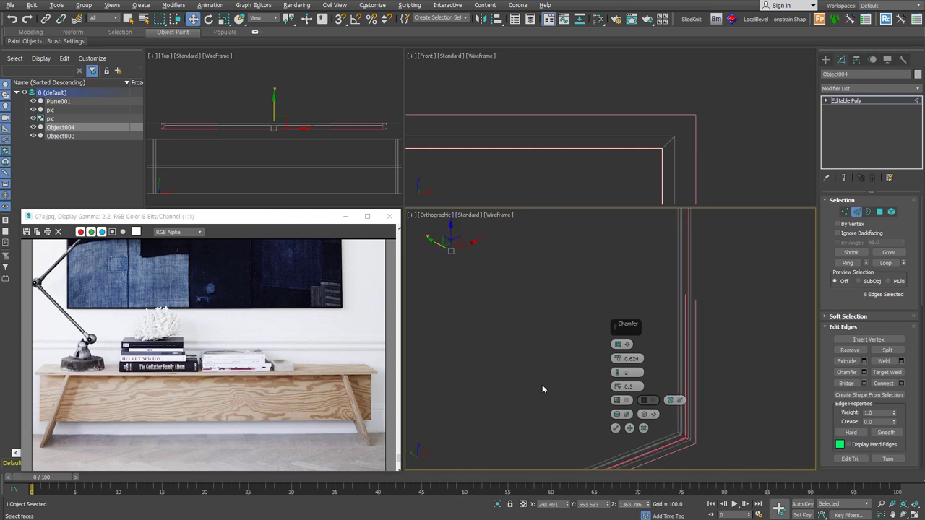
{"action": "left_click", "coordinate": [615, 428]}
Step: Select the picture group and show it in the lower-right view, shaded, from the Left side above the bench
{"action": "key", "text": "z"}
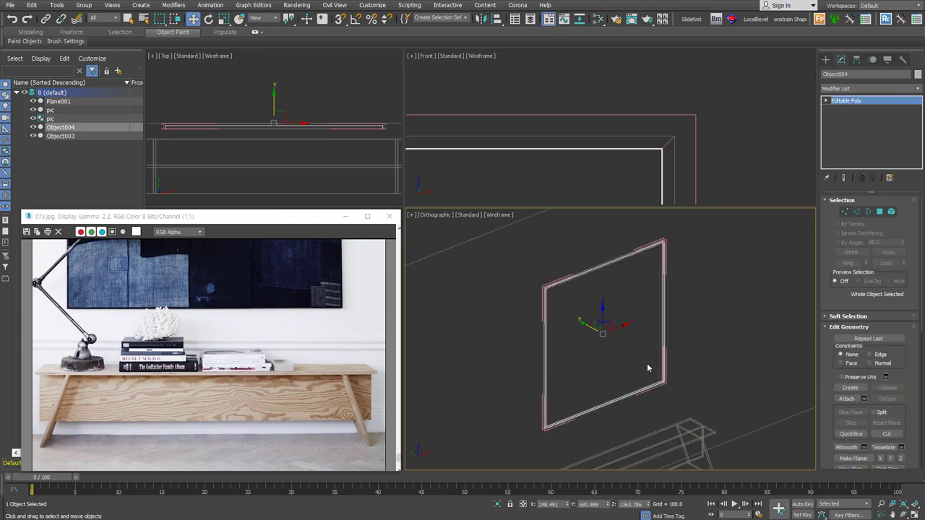
{"action": "left_click", "coordinate": [647, 363]}
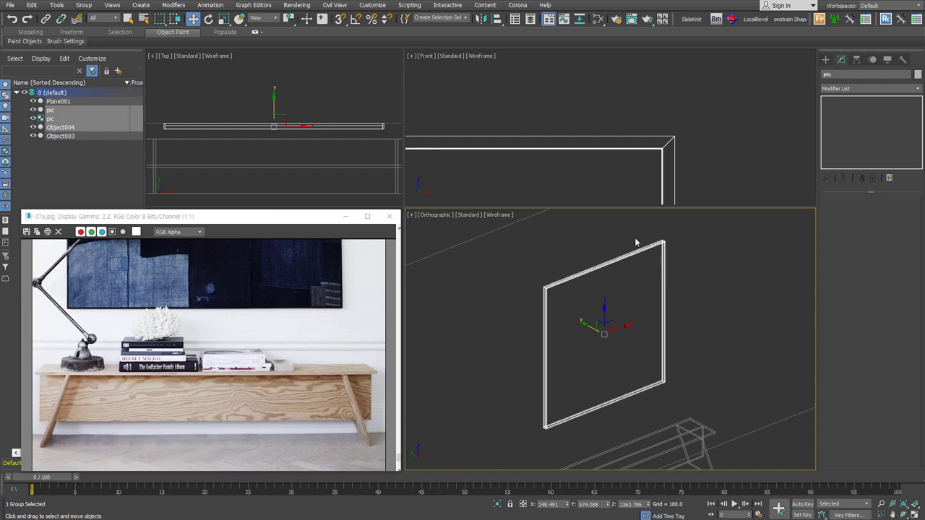
{"action": "key", "text": "f"}
{"action": "scroll", "coordinate": [622, 275], "scroll_direction": "down", "scroll_amount": 2}
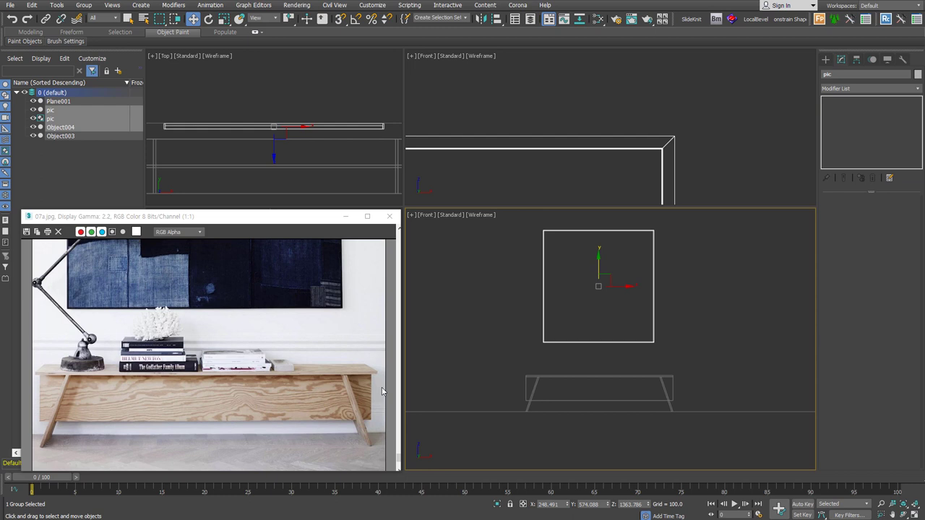
{"action": "key", "text": "F3"}
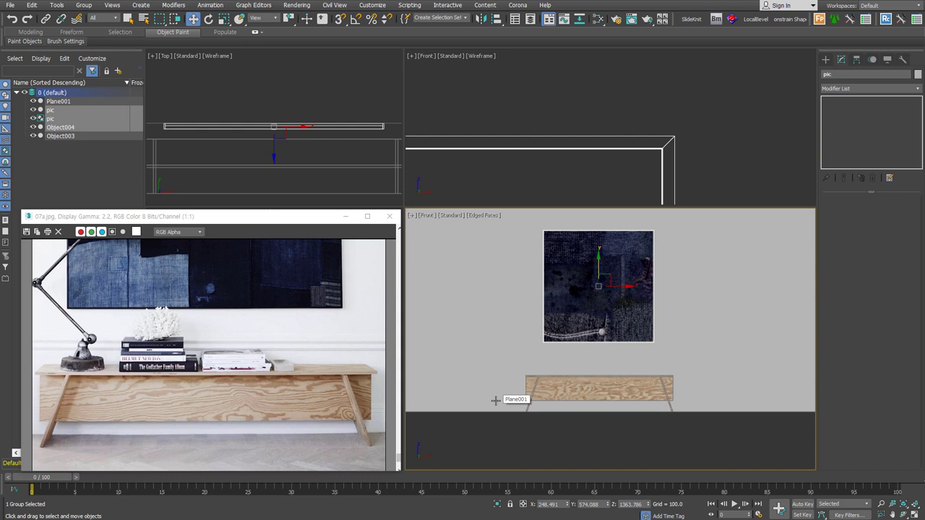
{"action": "key", "text": "l"}
{"action": "scroll", "coordinate": [513, 393], "scroll_direction": "down", "scroll_amount": 3}
{"action": "middle_click_drag", "start_coordinate": [580, 320], "coordinate": [494, 307]}
Step: Create a VRayLight plane light beside the picture
{"action": "left_click", "coordinate": [826, 59]}
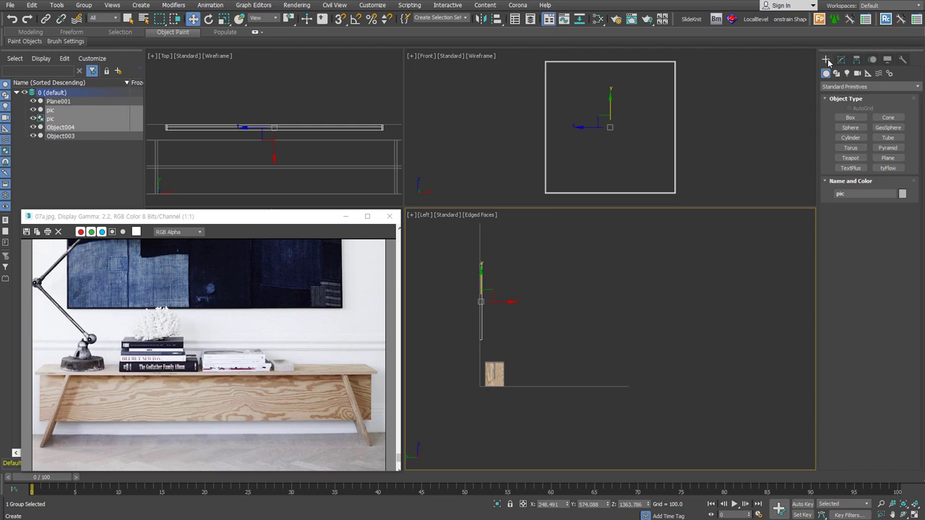
{"action": "left_click", "coordinate": [847, 73]}
{"action": "left_click", "coordinate": [852, 87]}
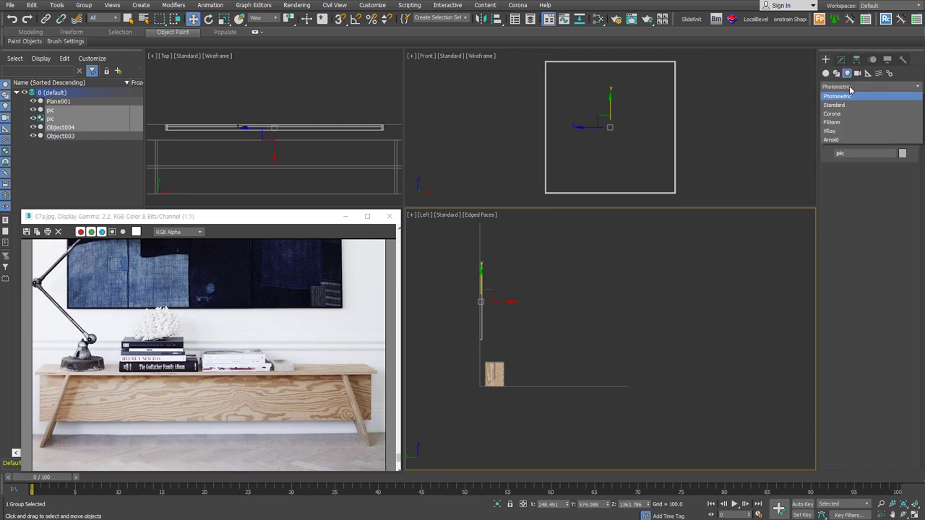
{"action": "left_click", "coordinate": [851, 133]}
{"action": "left_click", "coordinate": [851, 117]}
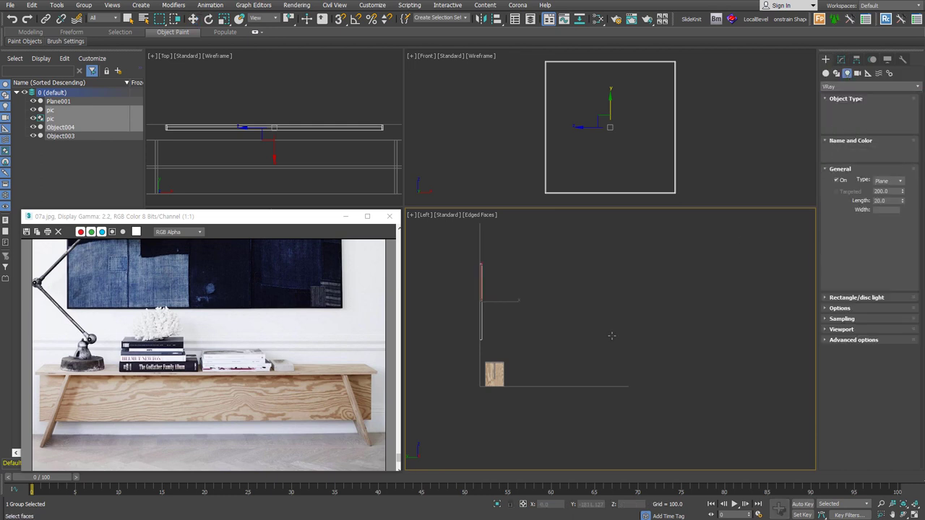
{"action": "left_click_drag", "start_coordinate": [541, 256], "coordinate": [626, 381]}
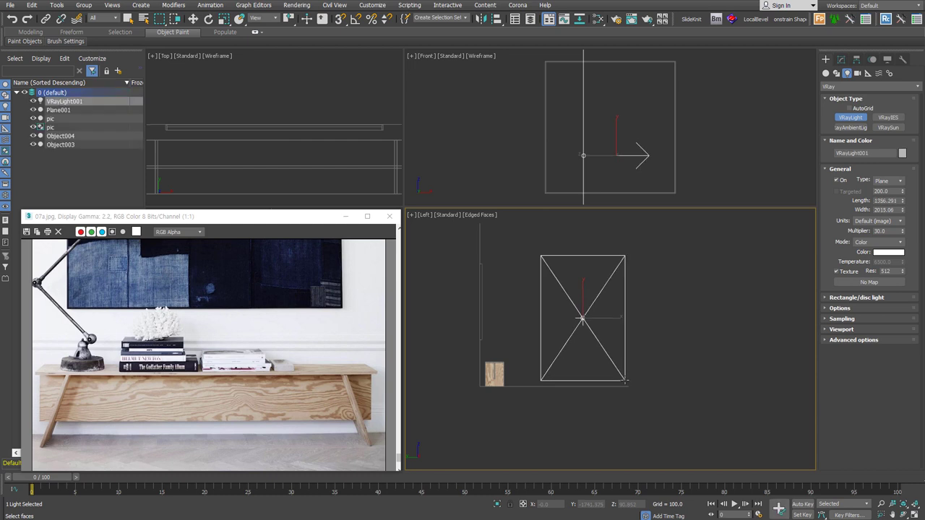
{"action": "right_click", "coordinate": [639, 133]}
Step: Move the light to the left of the picture and set the lower-right view to Perspective
{"action": "scroll", "coordinate": [639, 133], "scroll_direction": "down", "scroll_amount": 3}
{"action": "key", "text": "w"}
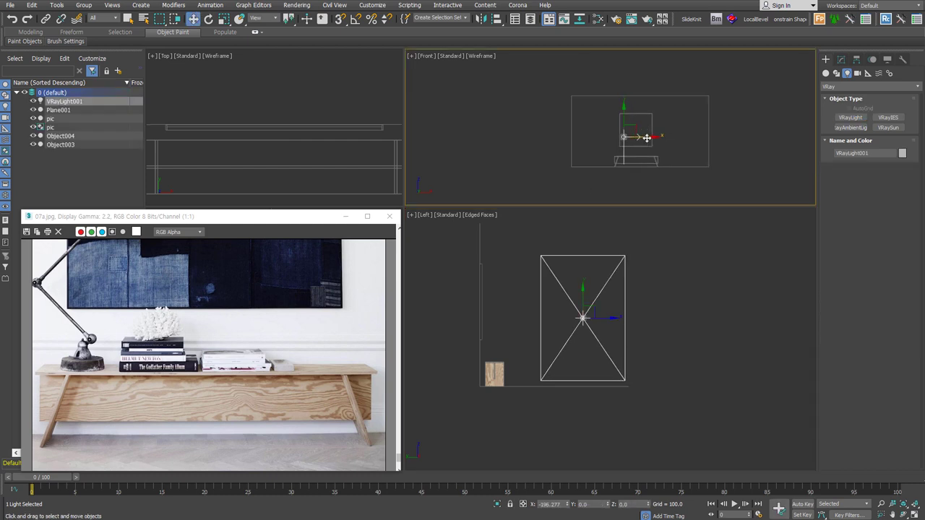
{"action": "left_click_drag", "start_coordinate": [604, 138], "coordinate": [595, 140]}
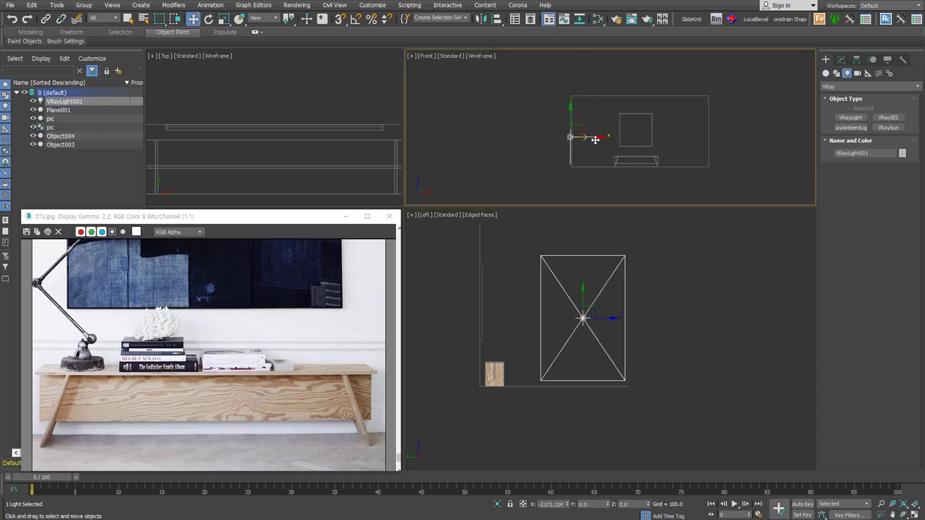
{"action": "right_click", "coordinate": [638, 335]}
{"action": "key", "text": "p"}
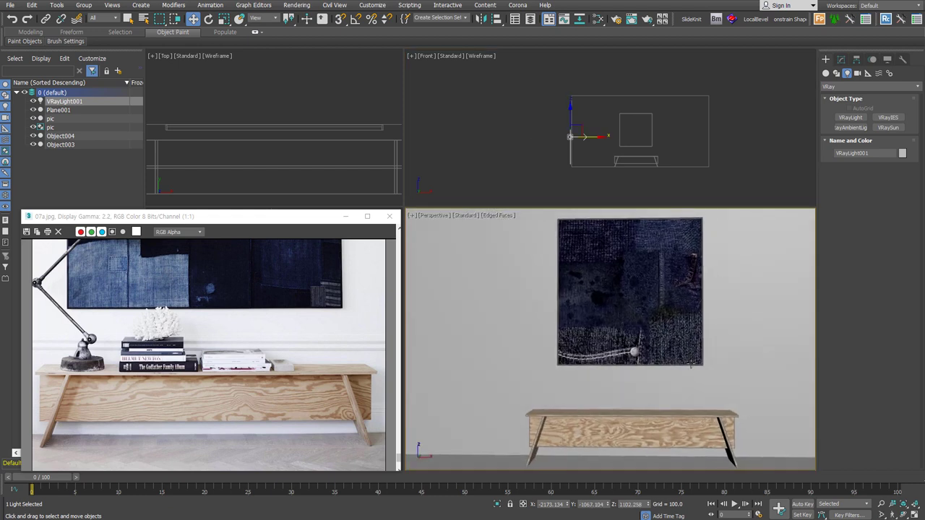
{"action": "scroll", "coordinate": [683, 346], "scroll_direction": "down", "scroll_amount": 2}
{"action": "scroll", "coordinate": [683, 346], "scroll_direction": "up", "scroll_amount": 2}
{"action": "middle_click_drag", "start_coordinate": [683, 345], "coordinate": [644, 356]}
{"action": "scroll", "coordinate": [643, 355], "scroll_direction": "down", "scroll_amount": 2}
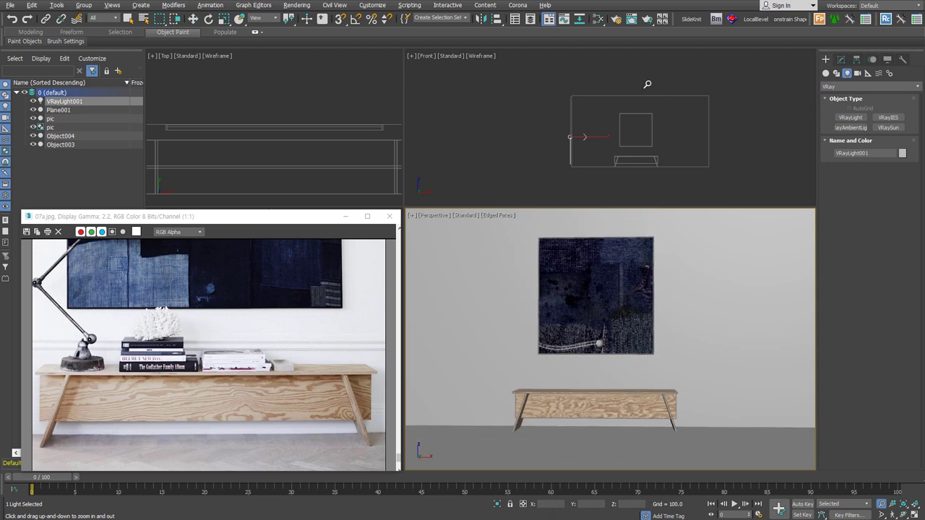
Step: Set the render output size to a custom 800×800
{"action": "left_click", "coordinate": [616, 19]}
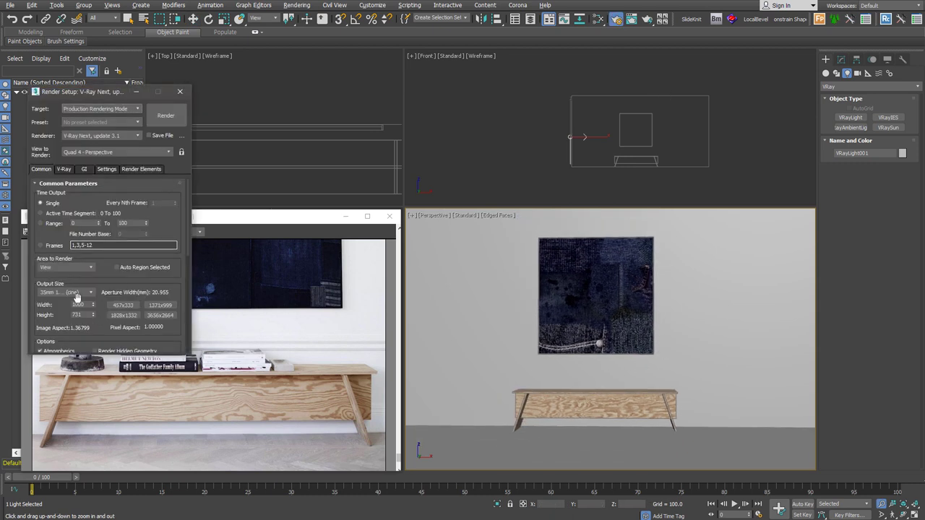
{"action": "left_click", "coordinate": [86, 295]}
{"action": "left_click", "coordinate": [87, 299]}
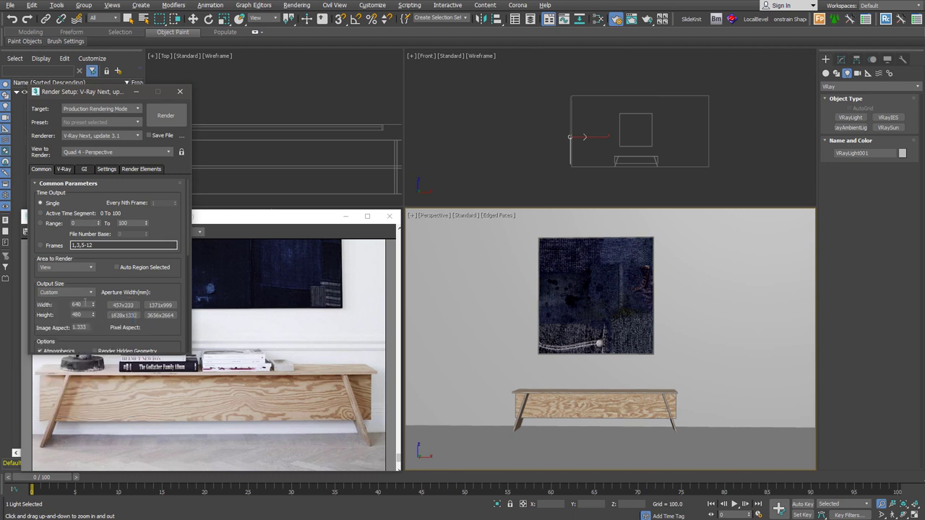
{"action": "key", "text": "Tab"}
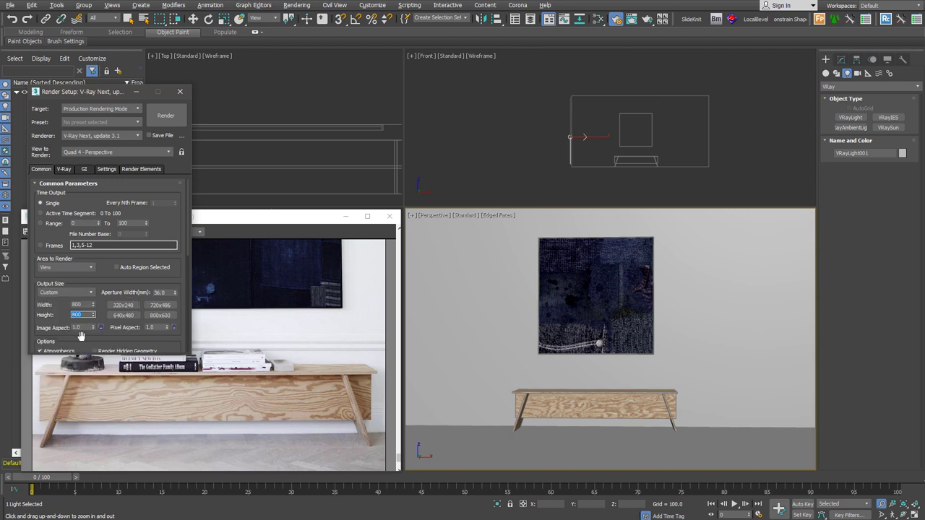
{"action": "type", "text": "800"}
{"action": "key", "text": "Return"}
{"action": "left_click", "coordinate": [180, 91]}
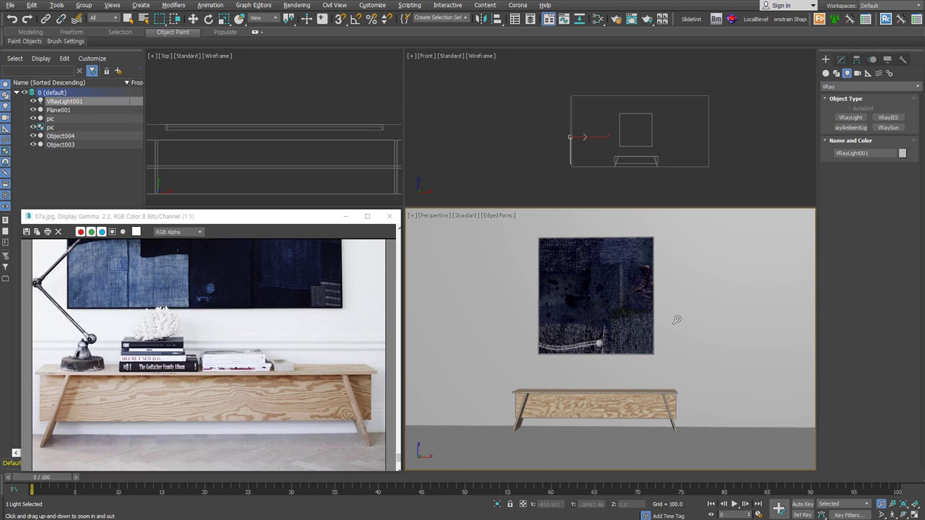
Step: Enable Safe Frame in the perspective view
{"action": "key", "text": "shift+f"}
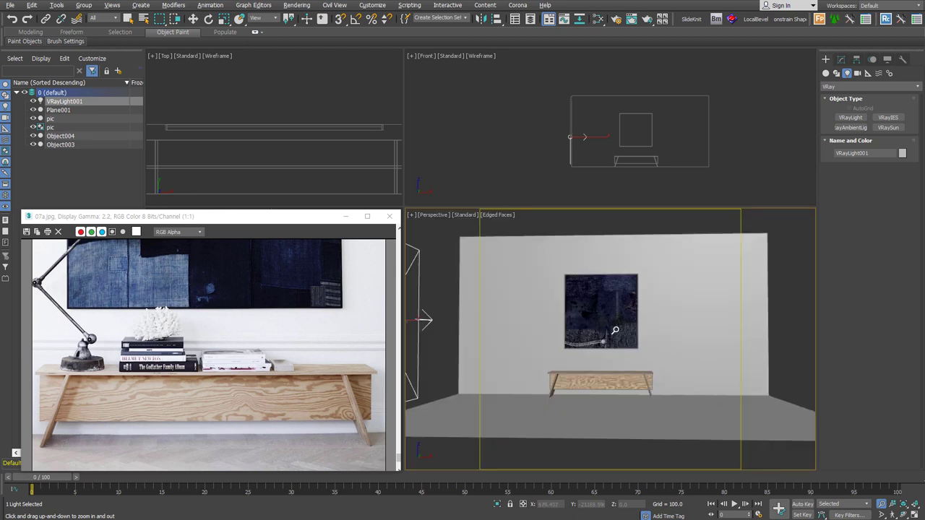
{"action": "scroll", "coordinate": [598, 340], "scroll_direction": "up", "scroll_amount": 2}
{"action": "scroll", "coordinate": [599, 340], "scroll_direction": "up", "scroll_amount": 1}
{"action": "scroll", "coordinate": [599, 340], "scroll_direction": "down", "scroll_amount": 1}
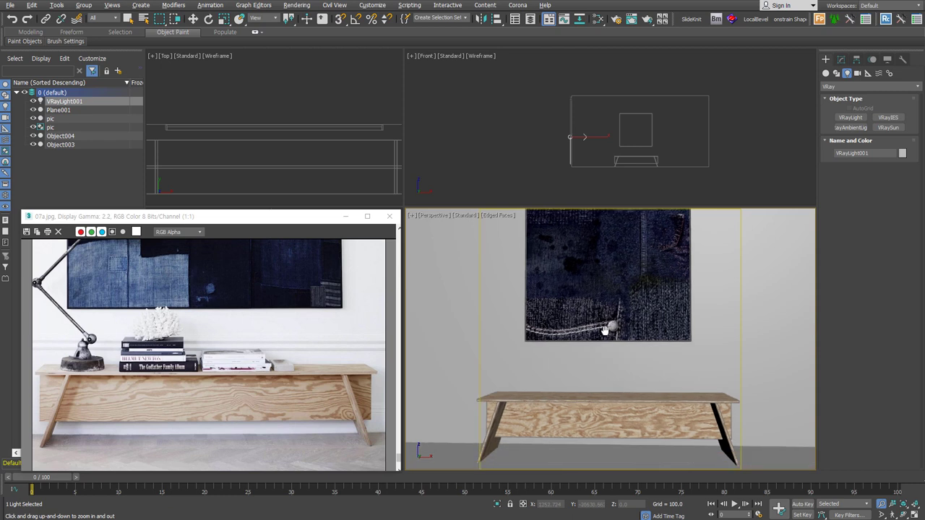
{"action": "scroll", "coordinate": [599, 336], "scroll_direction": "down", "scroll_amount": 1}
{"action": "scroll", "coordinate": [600, 330], "scroll_direction": "down", "scroll_amount": 2}
Step: Scale the framed picture group larger into a wider shape above the bench
{"action": "key", "text": "w"}
{"action": "left_click", "coordinate": [601, 313]}
{"action": "right_click", "coordinate": [616, 275]}
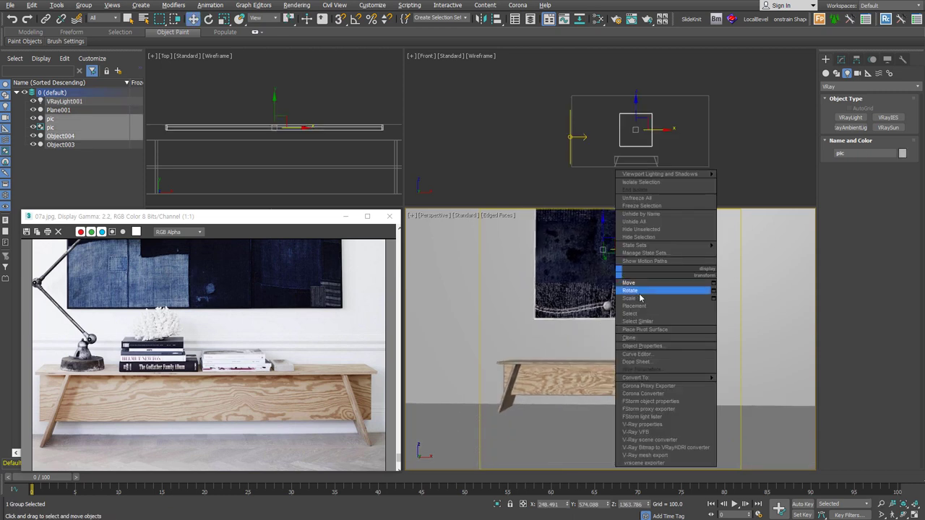
{"action": "left_click", "coordinate": [639, 299]}
{"action": "mouse_move", "coordinate": [610, 253]}
{"action": "left_mouse_down"}
{"action": "mouse_move", "coordinate": [623, 272]}
{"action": "mouse_move", "coordinate": [605, 213]}
{"action": "left_mouse_up"}
{"action": "left_click", "coordinate": [530, 373]}
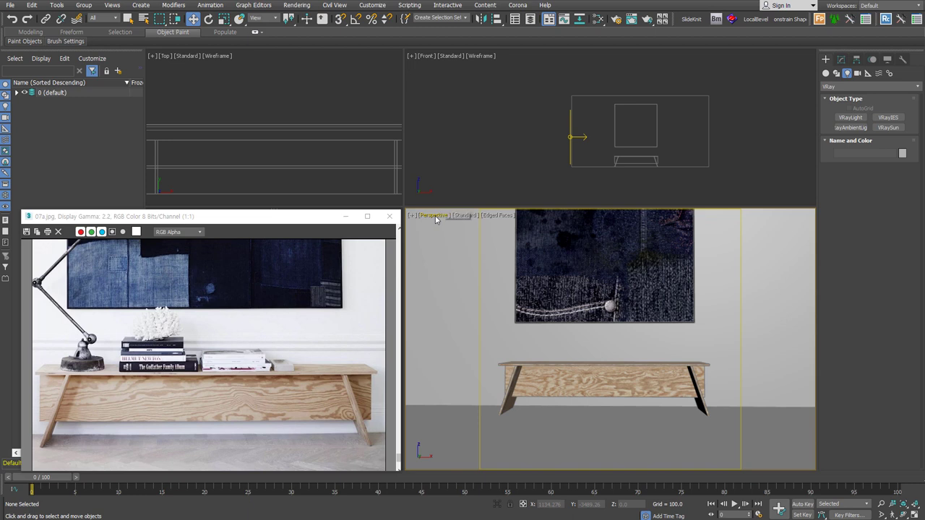
Step: Start an interactive V-Ray render of the perspective view and lock View to Render
{"action": "left_click", "coordinate": [618, 19]}
{"action": "left_click", "coordinate": [172, 118]}
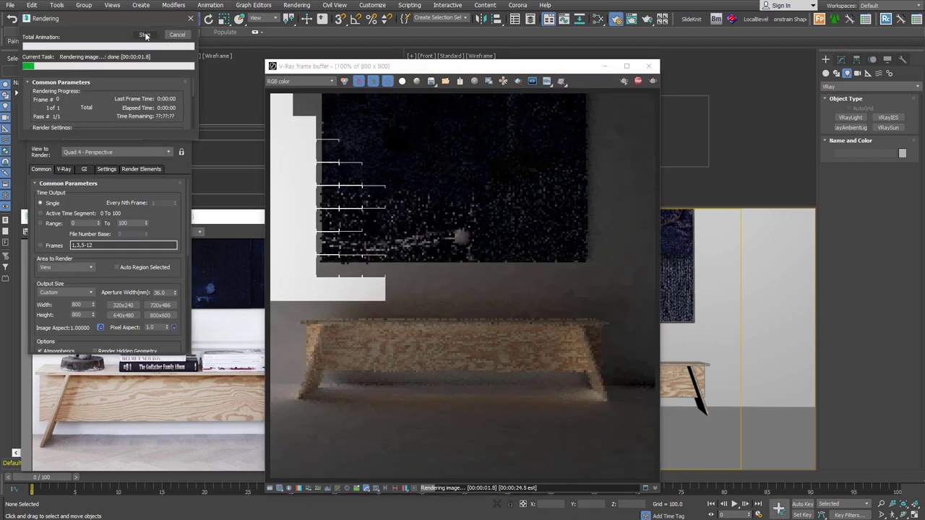
{"action": "left_click", "coordinate": [625, 82]}
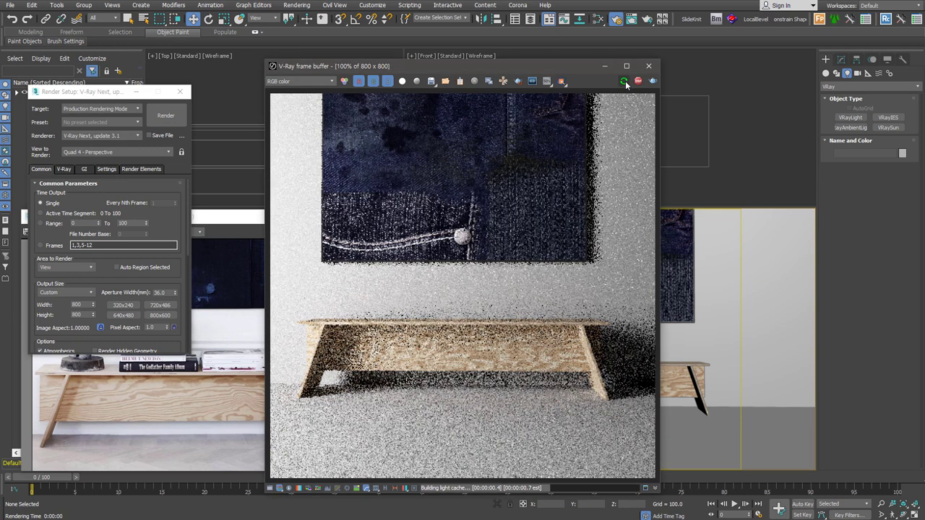
{"action": "left_click_drag", "start_coordinate": [555, 64], "coordinate": [600, 27]}
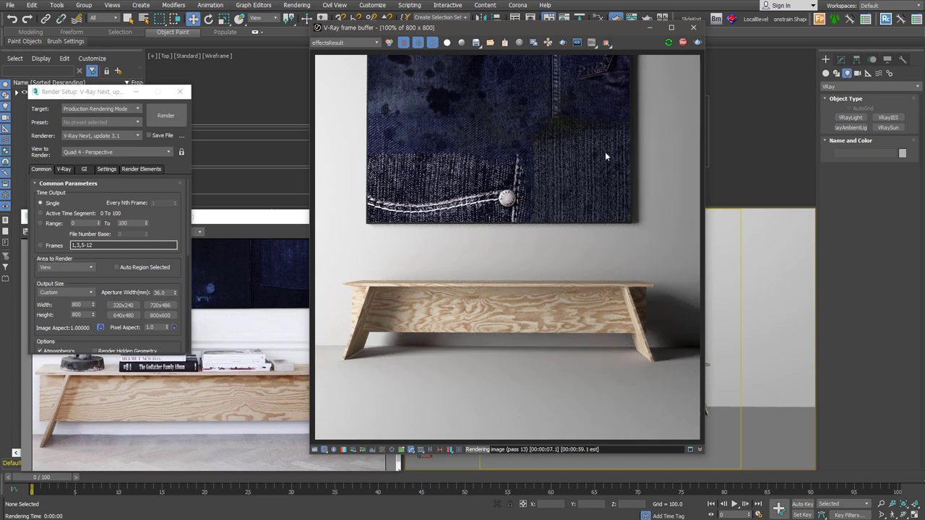
{"action": "mouse_move", "coordinate": [616, 27]}
{"action": "left_mouse_down"}
{"action": "mouse_move", "coordinate": [372, 49]}
{"action": "mouse_move", "coordinate": [388, 45]}
{"action": "left_mouse_up"}
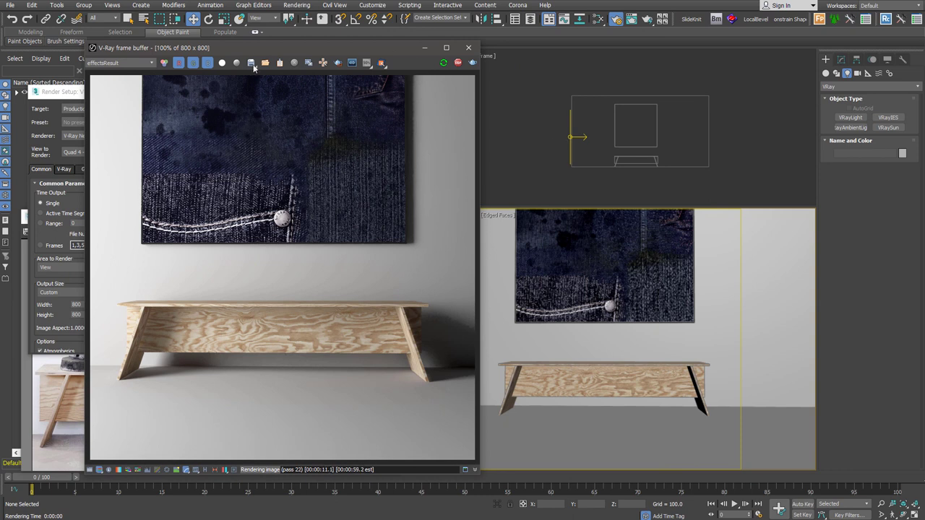
{"action": "left_click_drag", "start_coordinate": [258, 53], "coordinate": [402, 58]}
{"action": "left_click", "coordinate": [181, 151]}
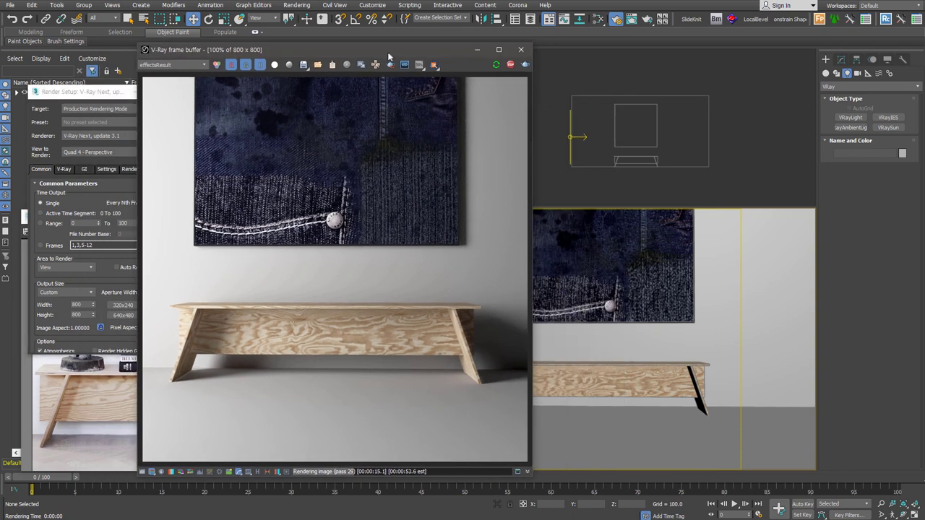
{"action": "left_click_drag", "start_coordinate": [481, 58], "coordinate": [371, 58]}
Step: Give VRayLight001 multiplier 15 and length 3092.342
{"action": "left_click", "coordinate": [840, 59]}
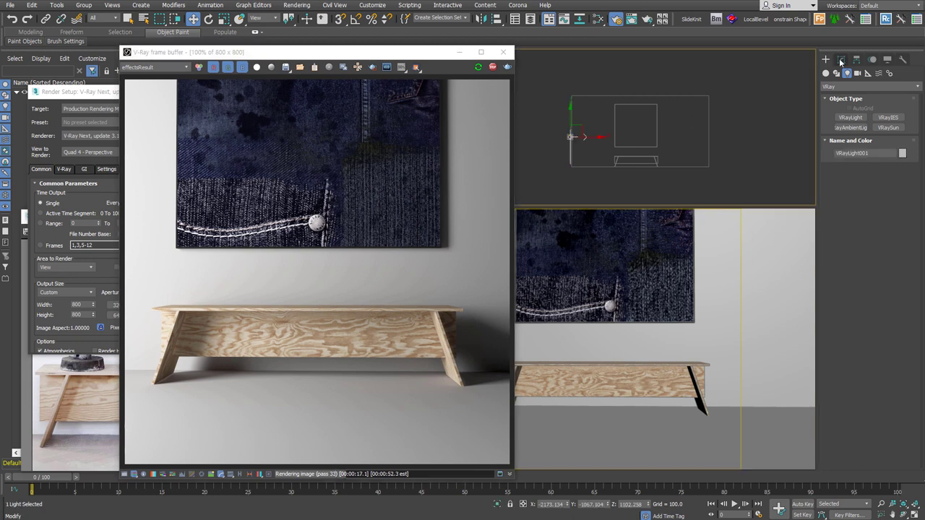
{"action": "double_click", "coordinate": [884, 263]}
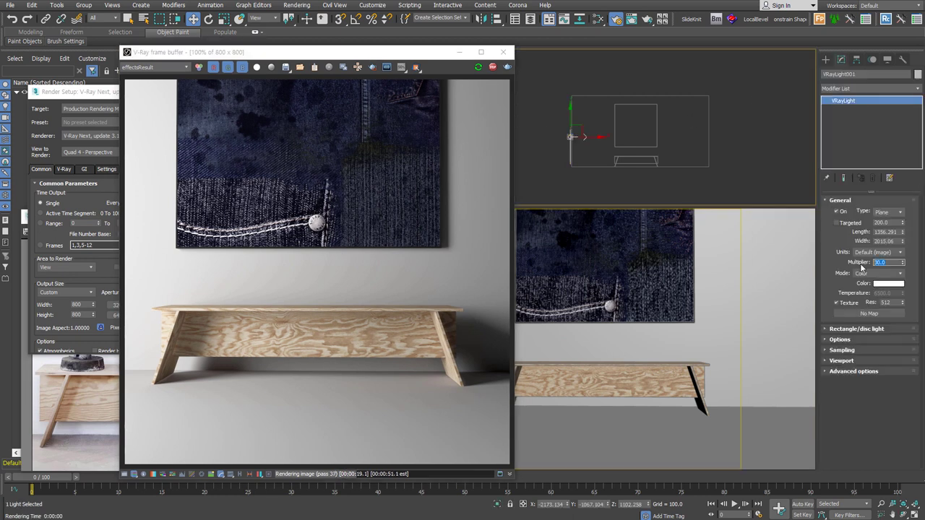
{"action": "key", "text": "Return"}
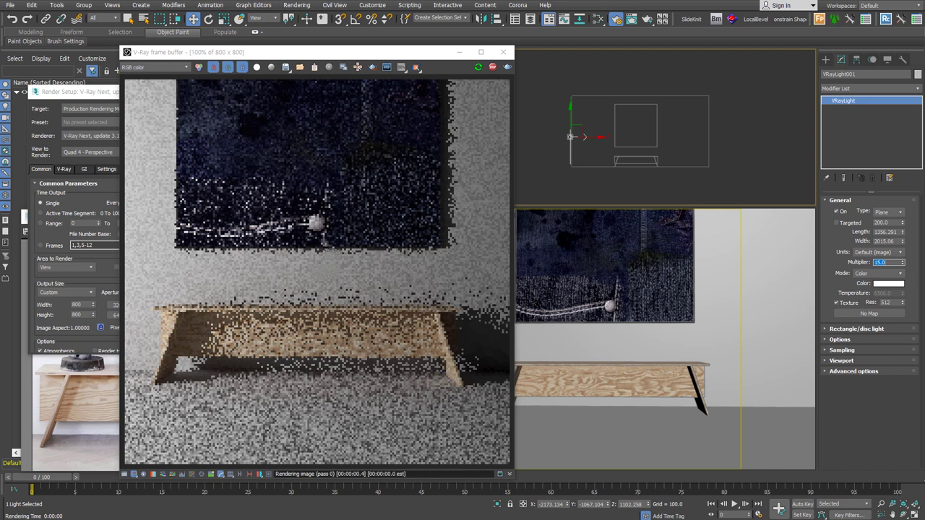
{"action": "middle_click_drag", "start_coordinate": [582, 153], "coordinate": [658, 184], "text": "alt"}
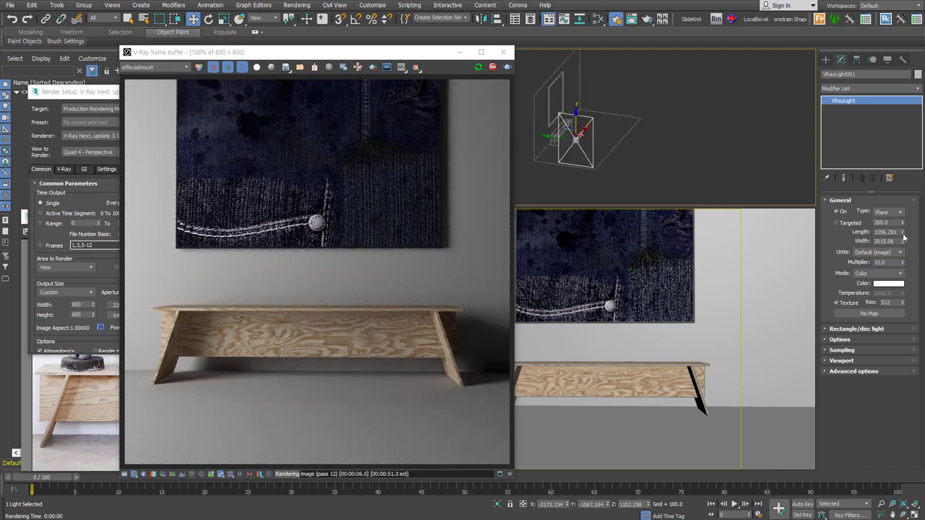
{"action": "left_click_drag", "start_coordinate": [902, 233], "coordinate": [892, 212]}
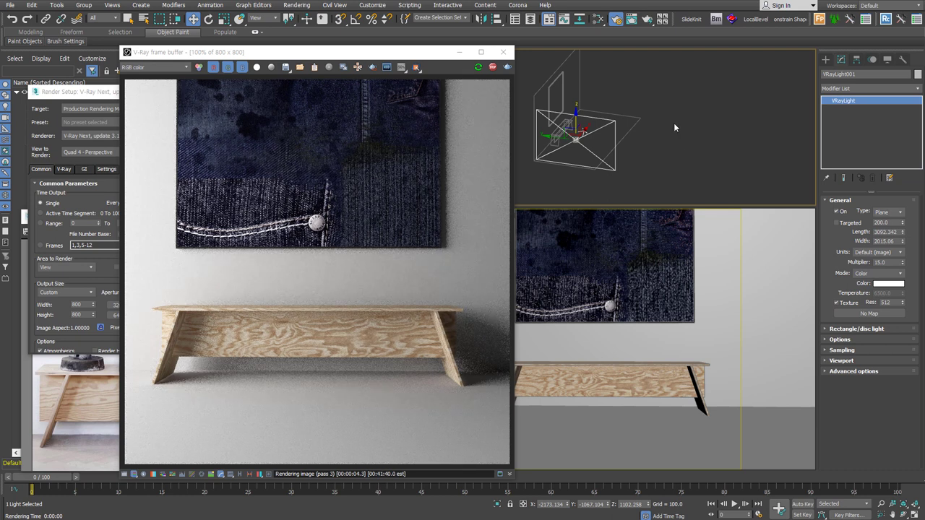
Step: Reposition the plane light and Shift-drag a copy toward the room's opposite side
{"action": "key", "text": "f"}
{"action": "left_click_drag", "start_coordinate": [575, 135], "coordinate": [543, 135]}
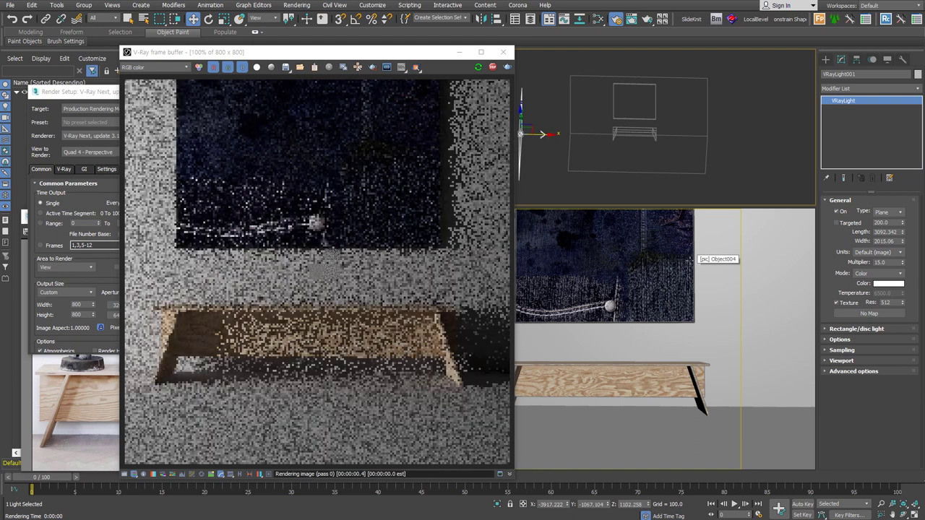
{"action": "left_click_drag", "start_coordinate": [534, 135], "coordinate": [563, 135]}
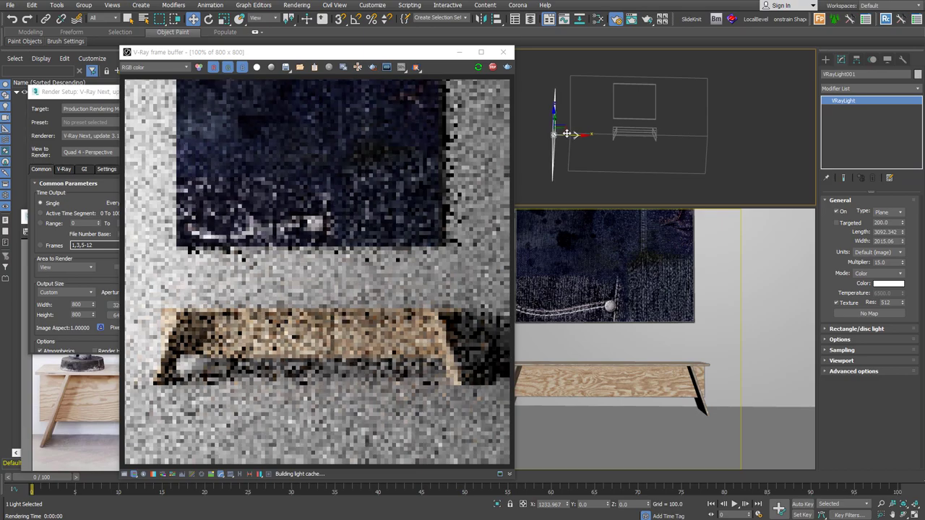
{"action": "middle_click_drag", "start_coordinate": [563, 135], "coordinate": [547, 131], "text": "alt"}
{"action": "left_click_drag", "start_coordinate": [548, 131], "coordinate": [550, 136]}
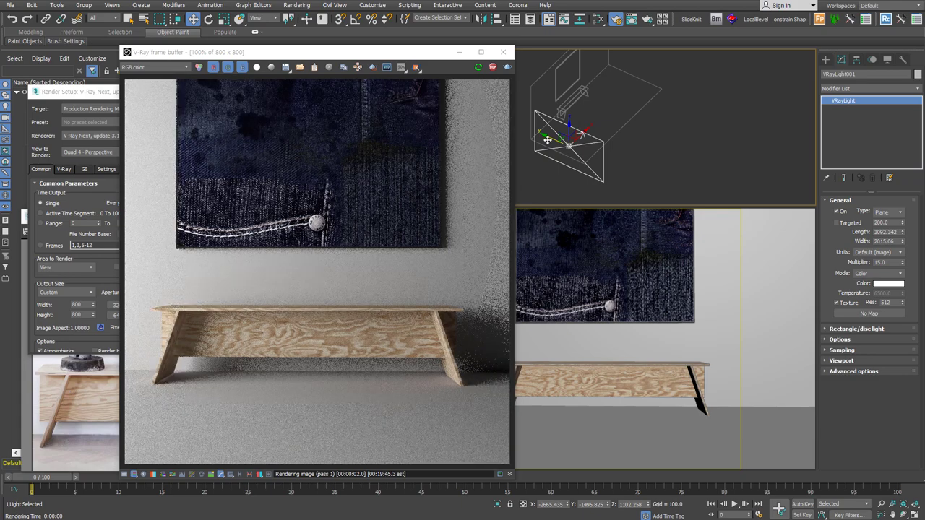
{"action": "left_click_drag", "start_coordinate": [549, 135], "coordinate": [603, 134]}
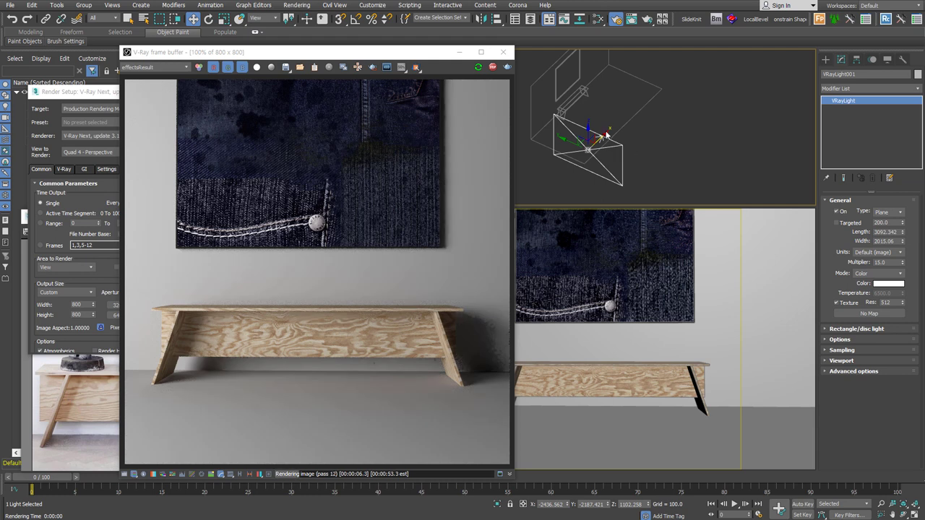
{"action": "left_click_drag", "start_coordinate": [606, 136], "coordinate": [687, 169]}
{"action": "key", "text": "f"}
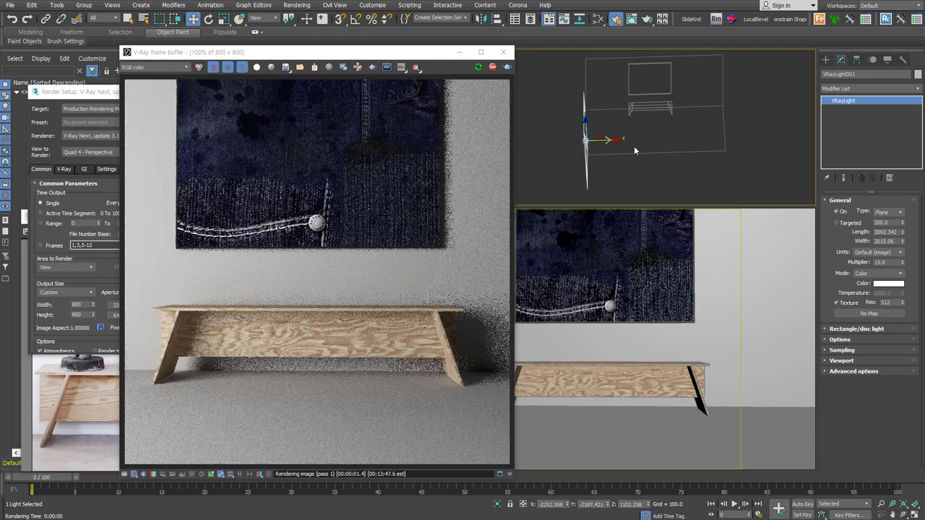
{"action": "left_click_drag", "start_coordinate": [621, 145], "coordinate": [707, 145], "text": "shift"}
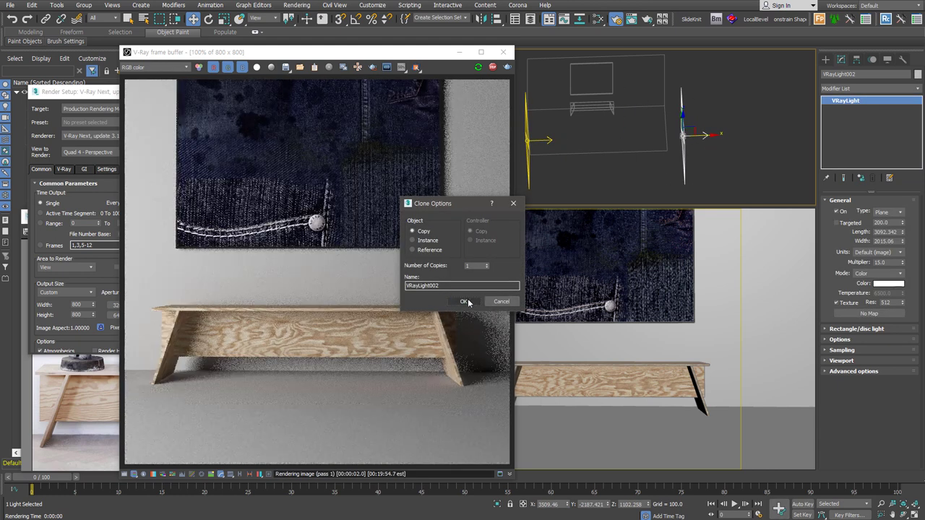
Step: Create the VRayLight002 copy and rotate it to face the scene
{"action": "left_click", "coordinate": [463, 301]}
{"action": "right_click", "coordinate": [674, 126]}
{"action": "left_click", "coordinate": [688, 144]}
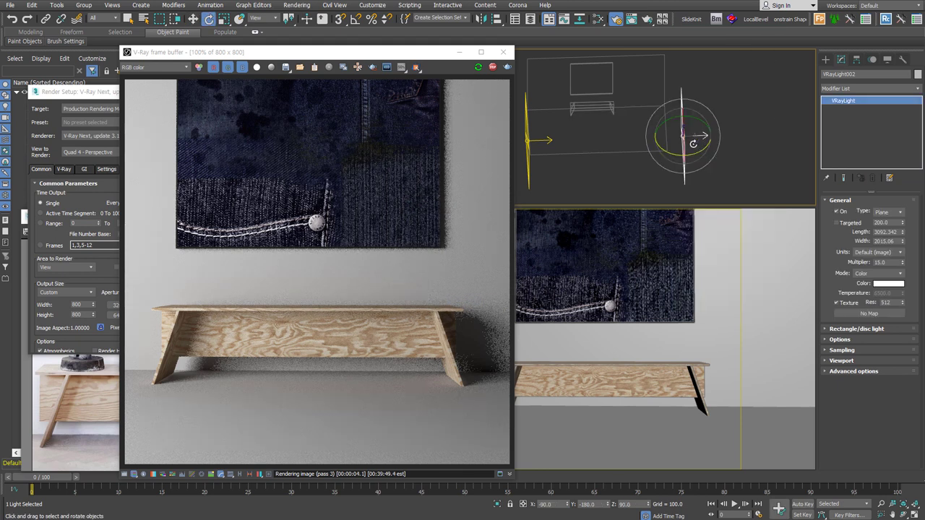
{"action": "left_click_drag", "start_coordinate": [699, 154], "coordinate": [508, 165]}
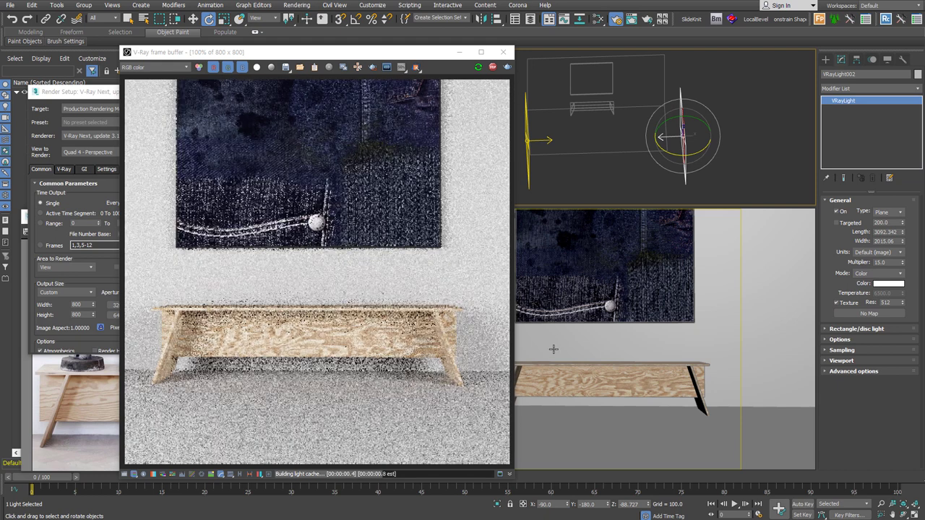
Step: Set VRayLight002's multiplier to 10
{"action": "double_click", "coordinate": [881, 262]}
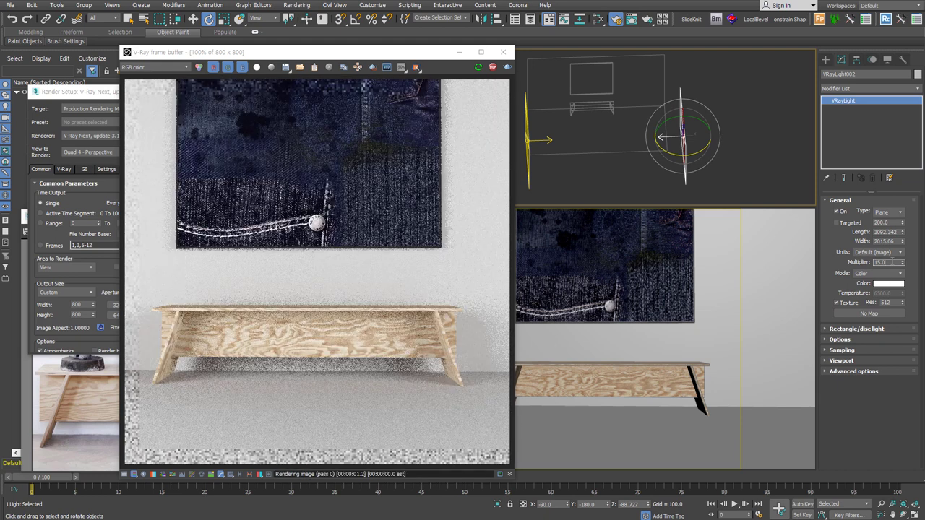
{"action": "type", "text": "10"}
{"action": "key", "text": "Return"}
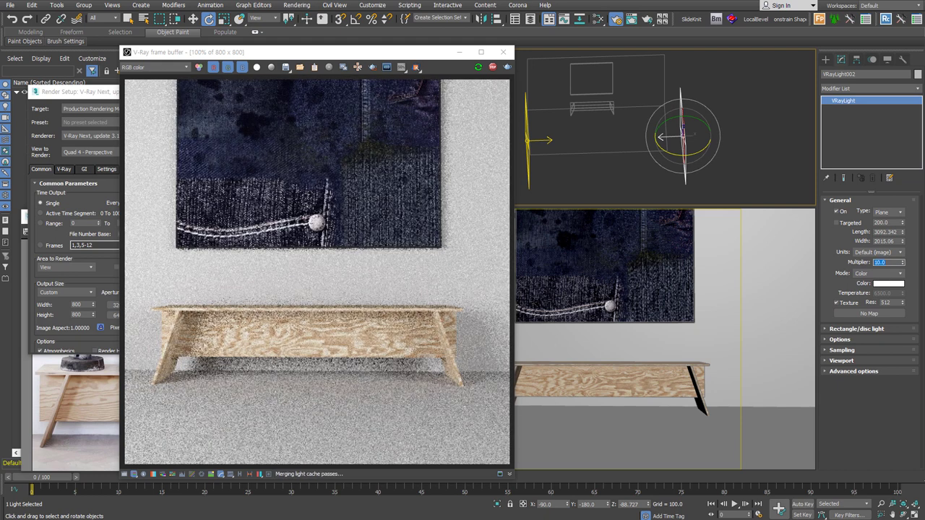